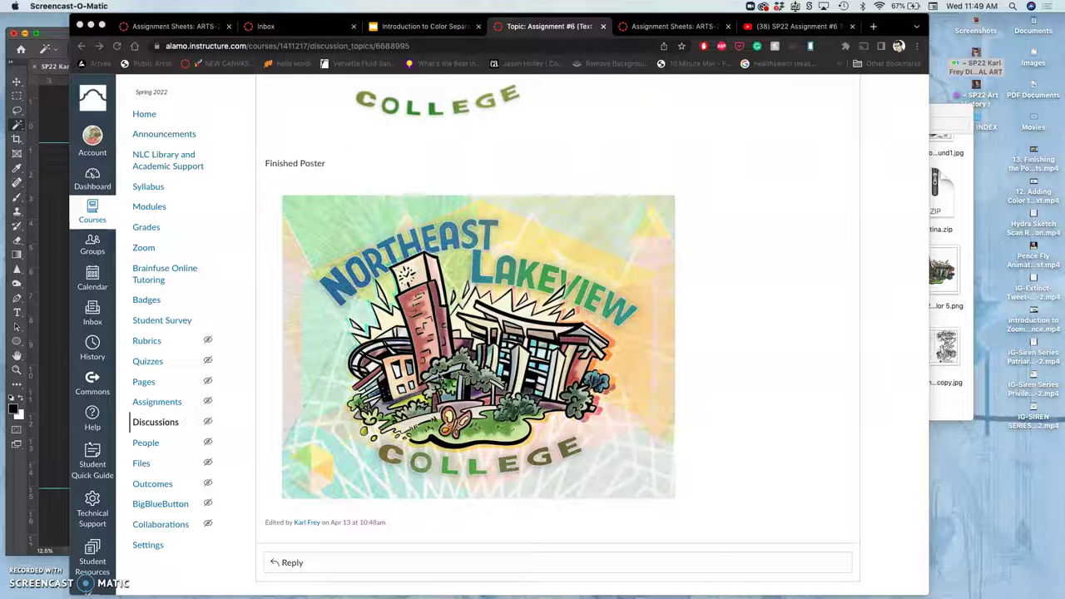
# Enlarge and scroll the browser page to study the assignment poster
pyautogui.click(772, 201)
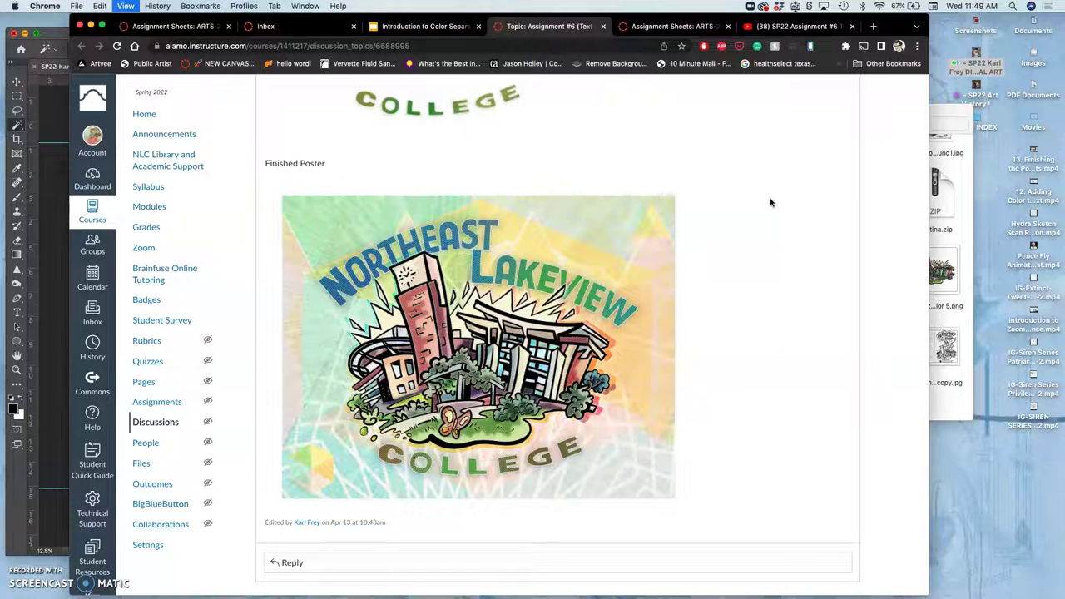
pyautogui.press('super+equal')
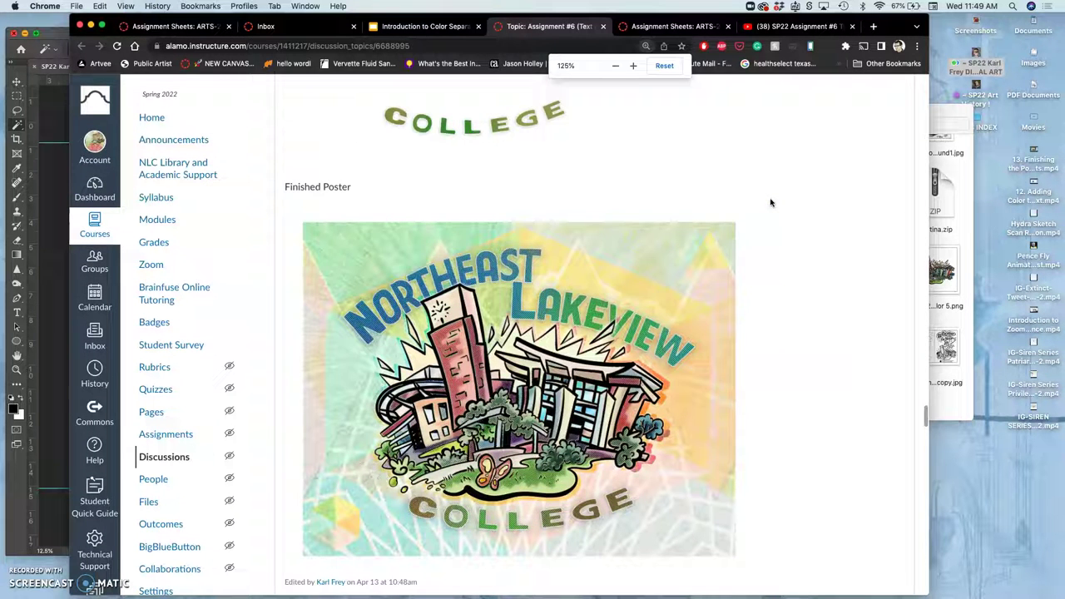
pyautogui.scroll(-2, 770, 202)
pyautogui.press('super+equal')
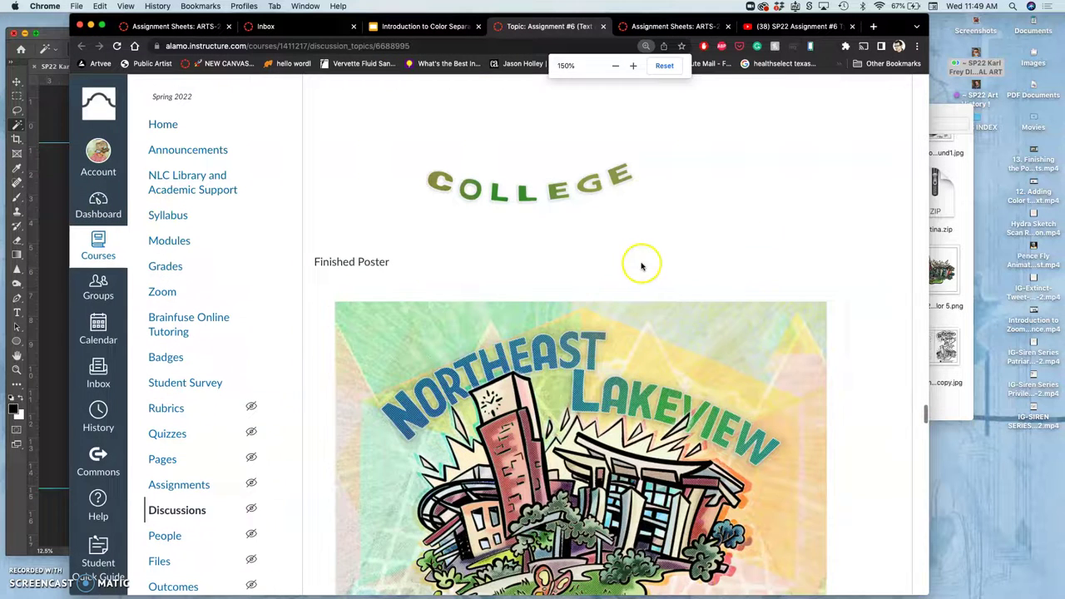
pyautogui.scroll(-3, 641, 266)
pyautogui.press('super+equal')
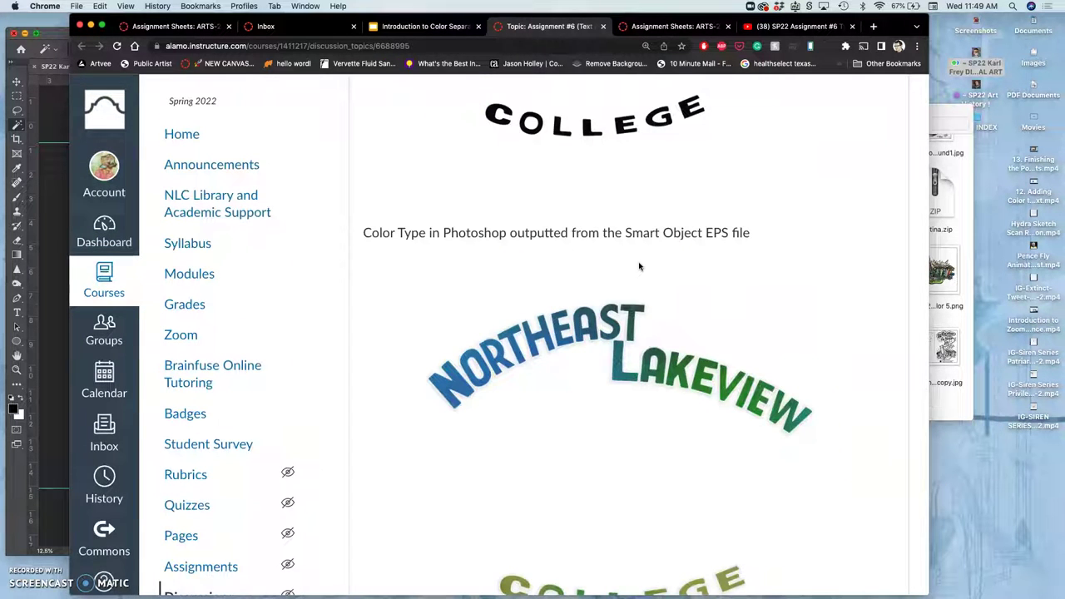
pyautogui.scroll(-10, 640, 266)
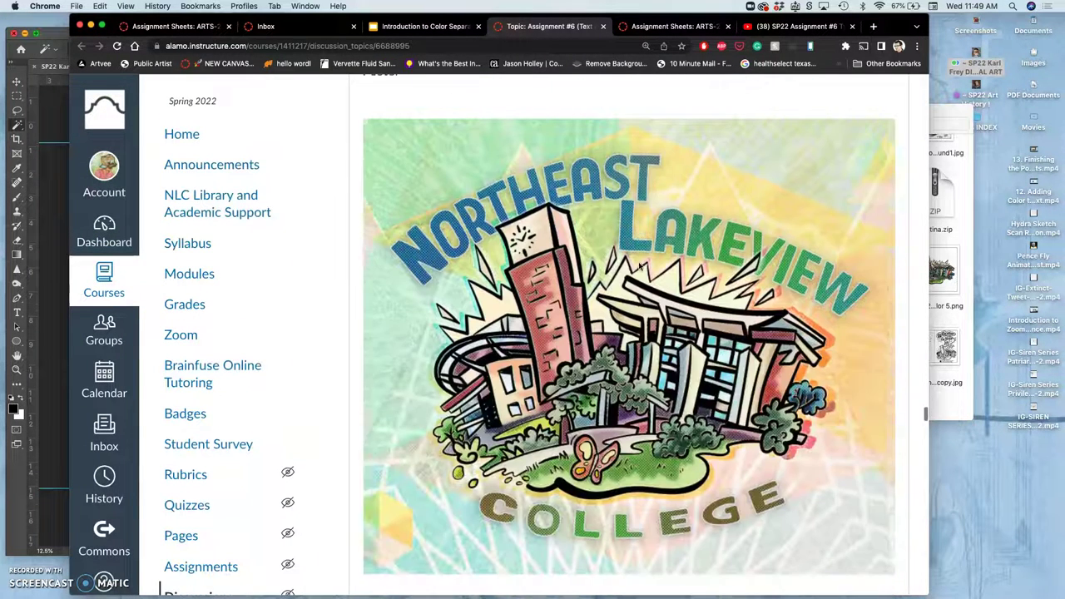
pyautogui.scroll(-2, 639, 266)
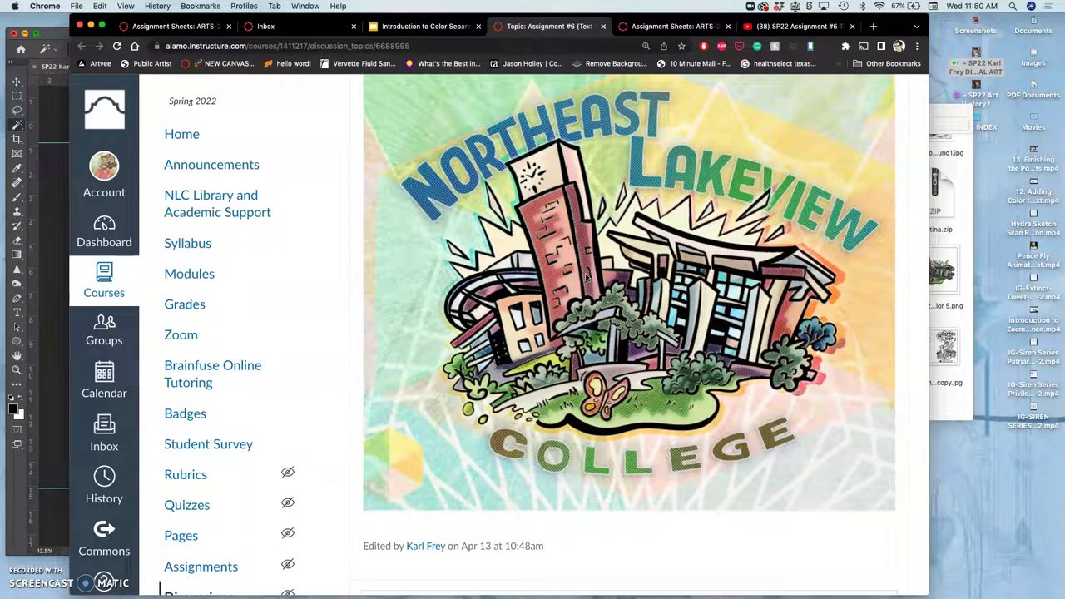
pyautogui.press('super+minus')
pyautogui.scroll(-10, 602, 266)
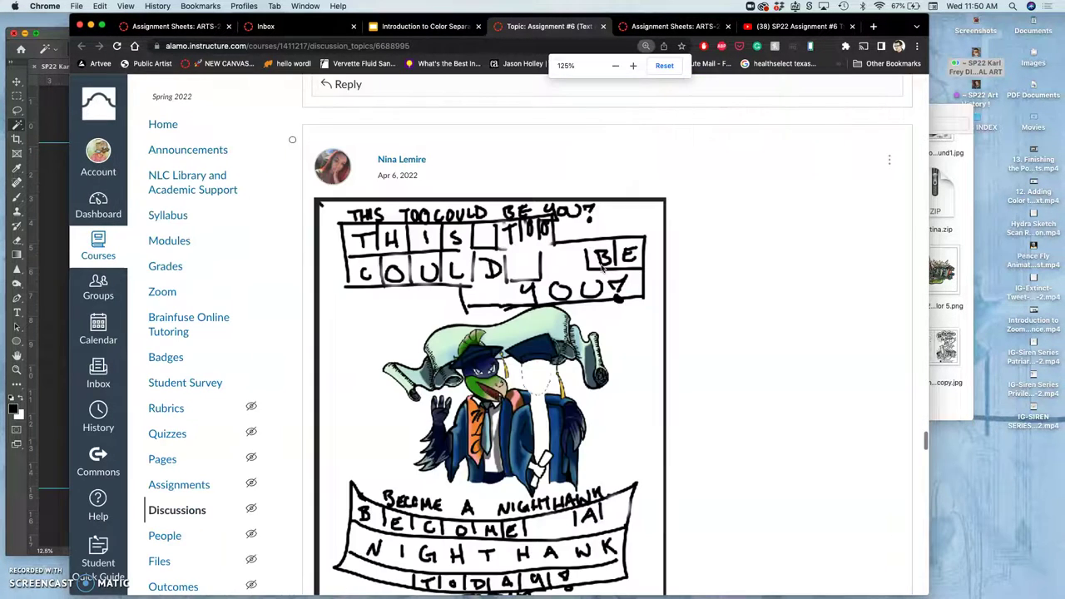
pyautogui.scroll(5, 619, 260)
pyautogui.scroll(5, 619, 260)
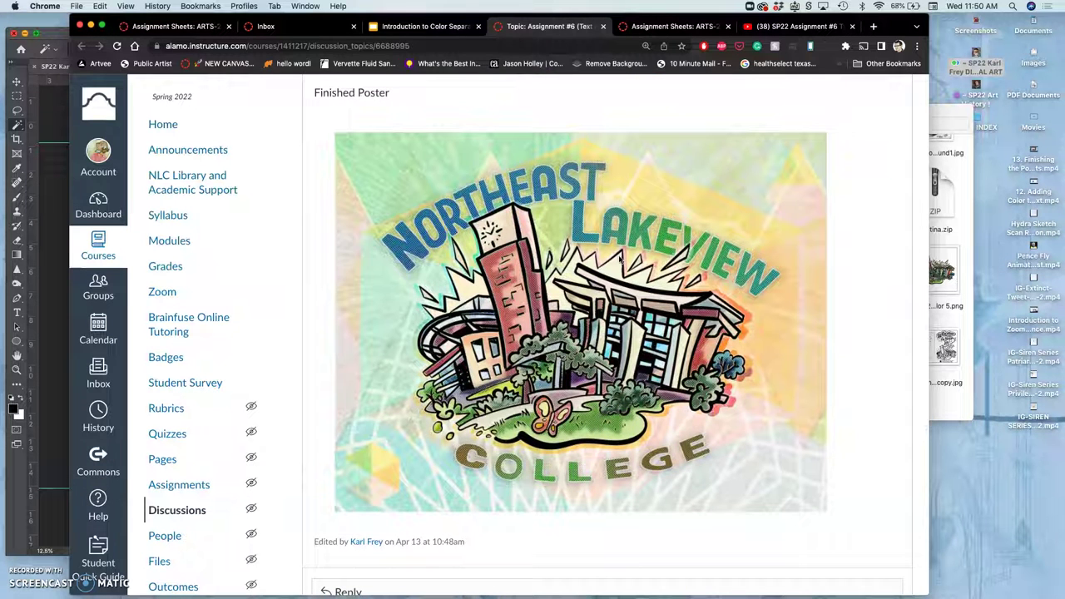
# In Photoshop, hide the BLANK WHITE, background image, screenshot and Layer 2 colour layers
pyautogui.click(48, 209)
pyautogui.scroll(-10, 748, 403)
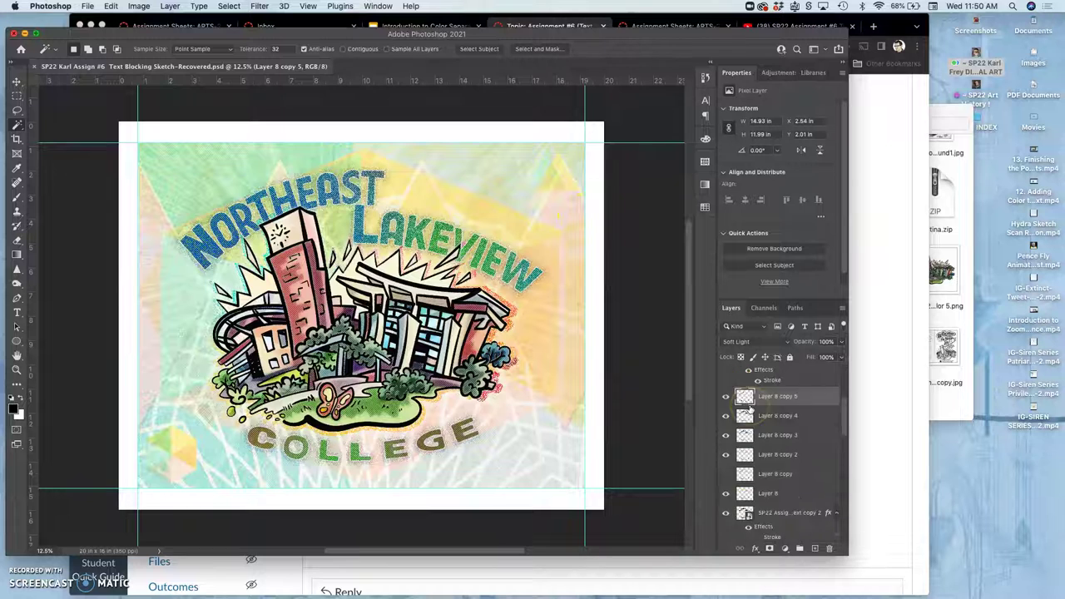
pyautogui.scroll(-2, 750, 410)
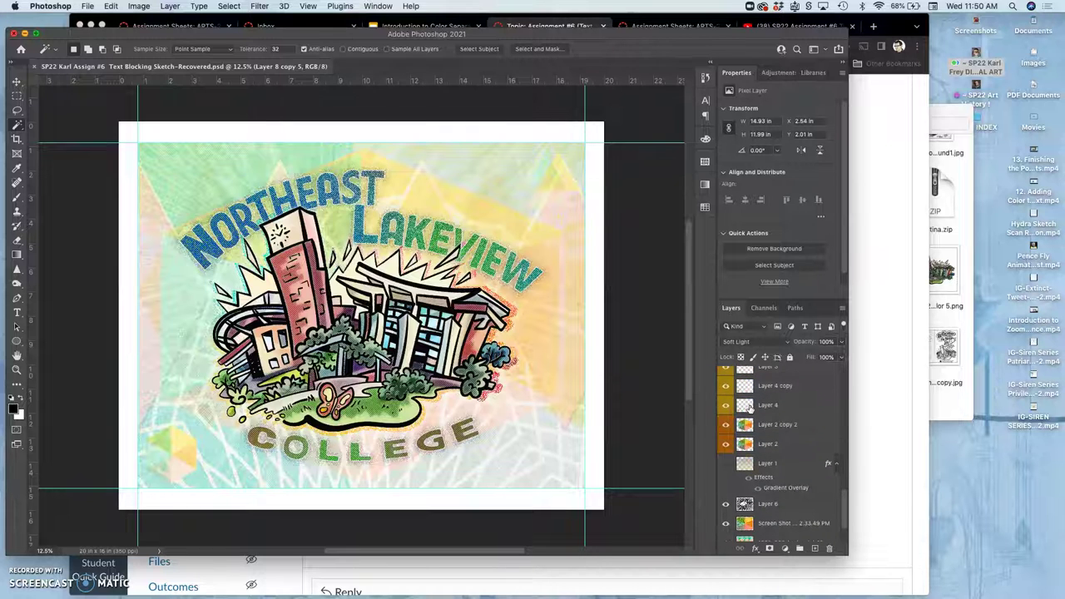
pyautogui.click(763, 419)
pyautogui.scroll(-2, 758, 447)
pyautogui.click(725, 530)
pyautogui.click(725, 512)
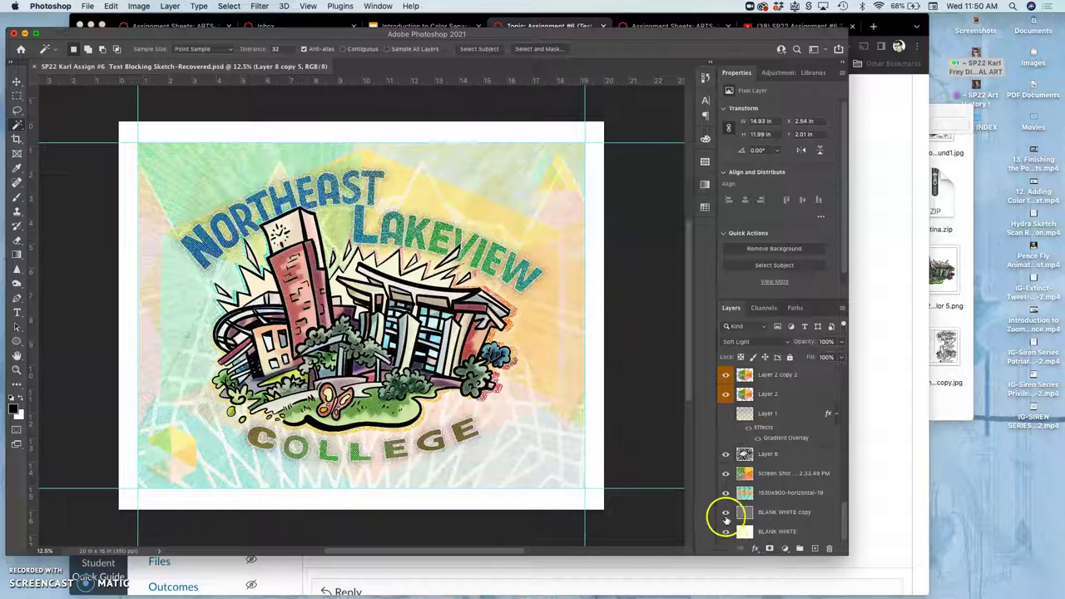
pyautogui.click(724, 495)
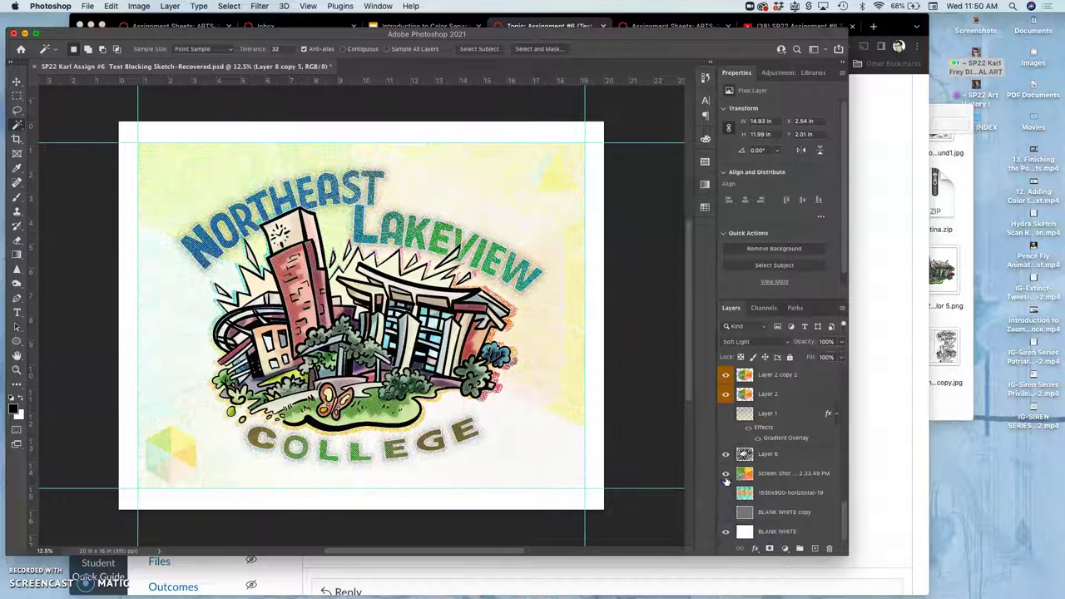
pyautogui.click(725, 472)
pyautogui.click(724, 394)
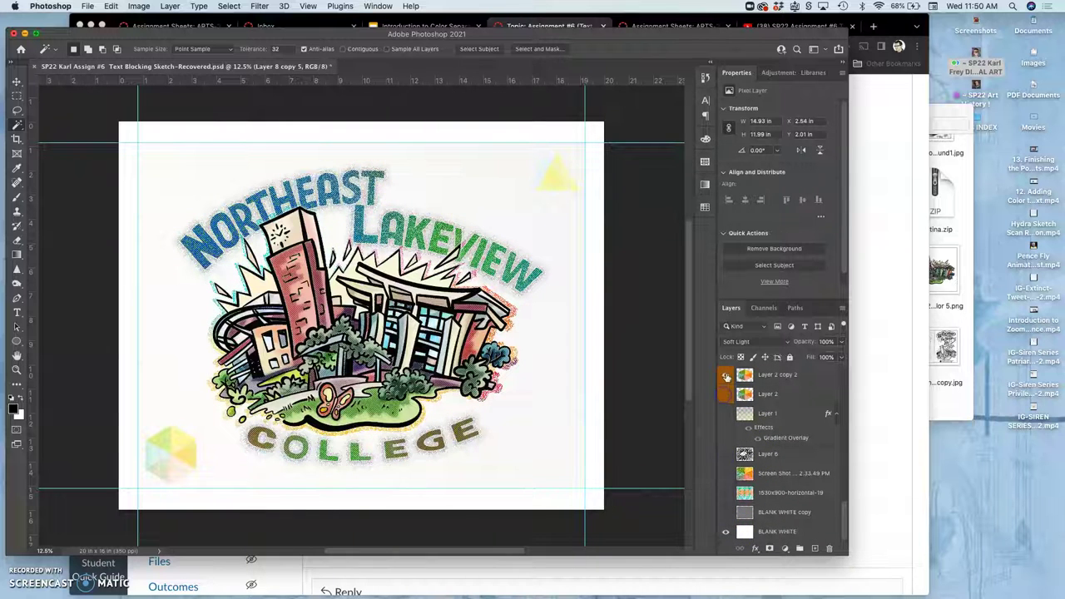
pyautogui.click(724, 374)
# Hide the Layer 4 hexagons and Layer 3 yellow shape, keeping the offset colour layer visible
pyautogui.click(743, 442)
pyautogui.scroll(3, 743, 443)
pyautogui.click(724, 428)
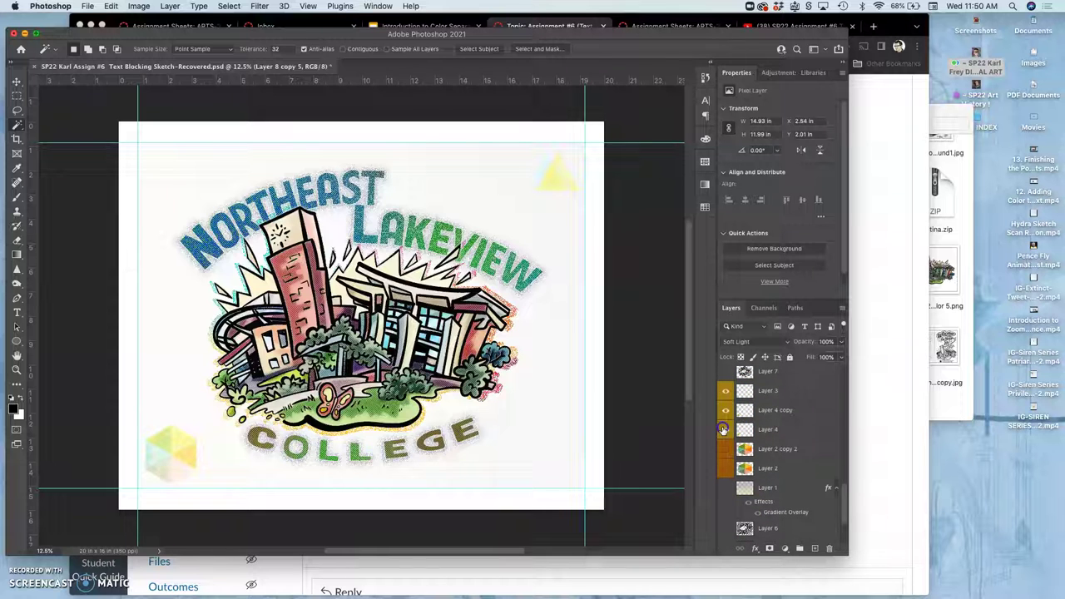
pyautogui.click(725, 409)
pyautogui.click(724, 392)
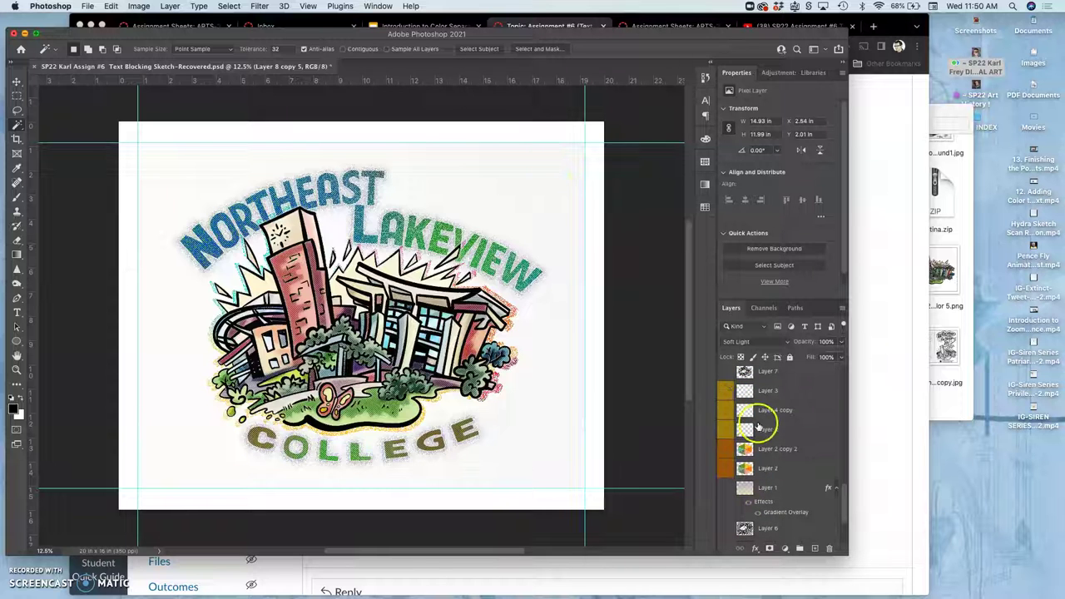
pyautogui.scroll(3, 725, 399)
pyautogui.click(726, 411)
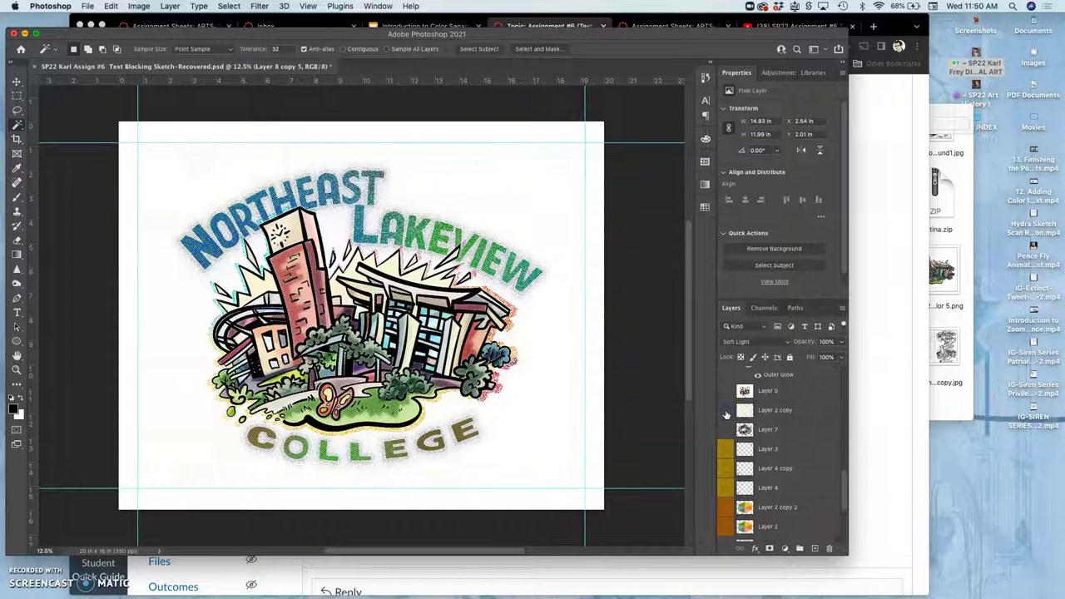
pyautogui.scroll(3, 725, 414)
pyautogui.click(725, 403)
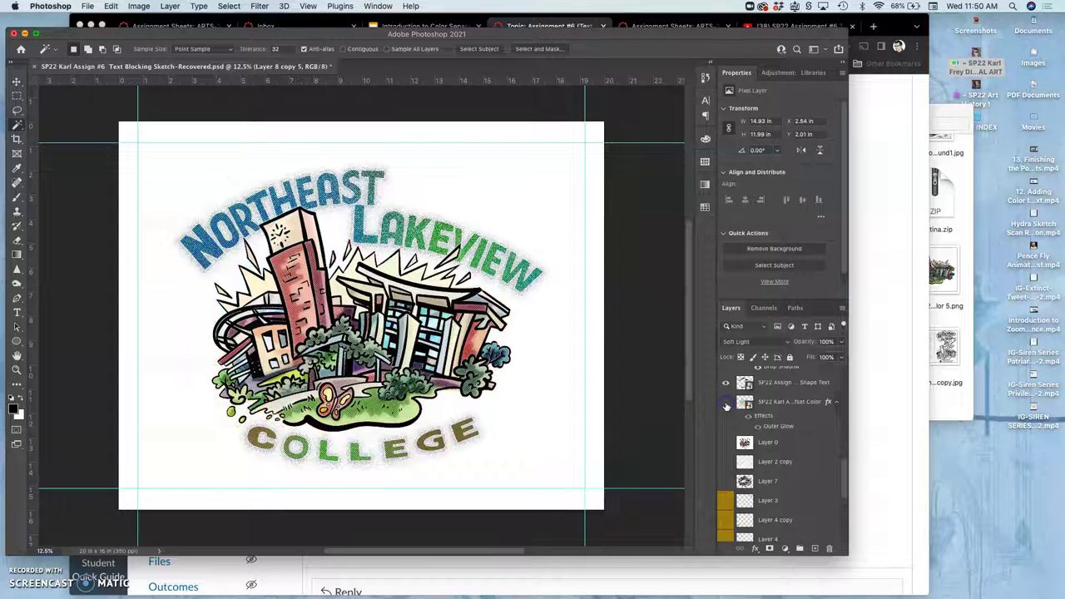
pyautogui.click(726, 404)
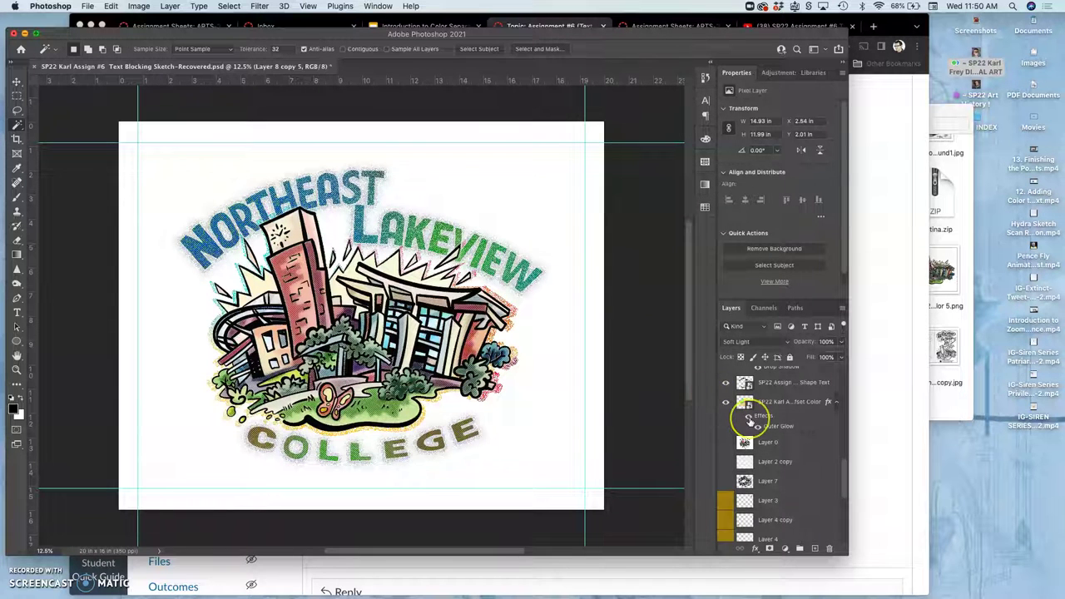
# Hide the lower copy of the lettering while keeping the upper copy shown
pyautogui.scroll(1, 749, 420)
pyautogui.scroll(2, 749, 420)
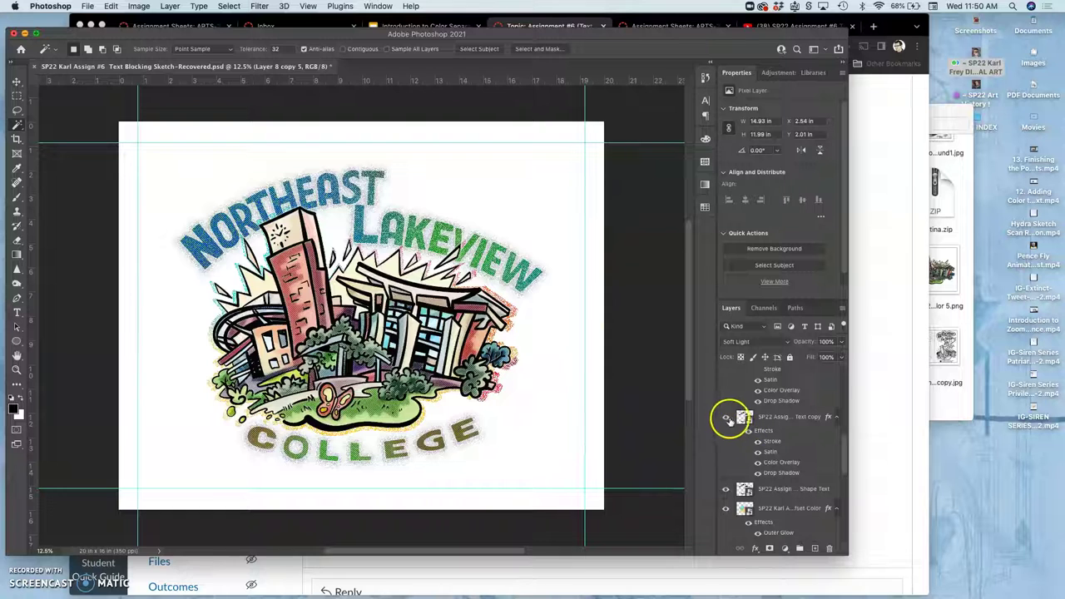
pyautogui.click(725, 418)
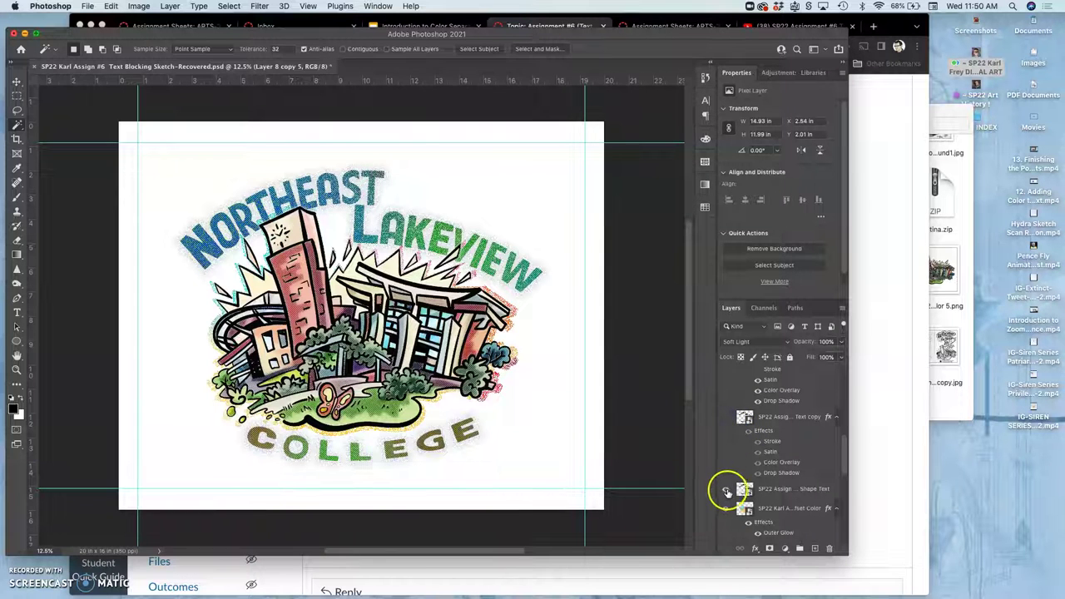
pyautogui.scroll(3, 745, 435)
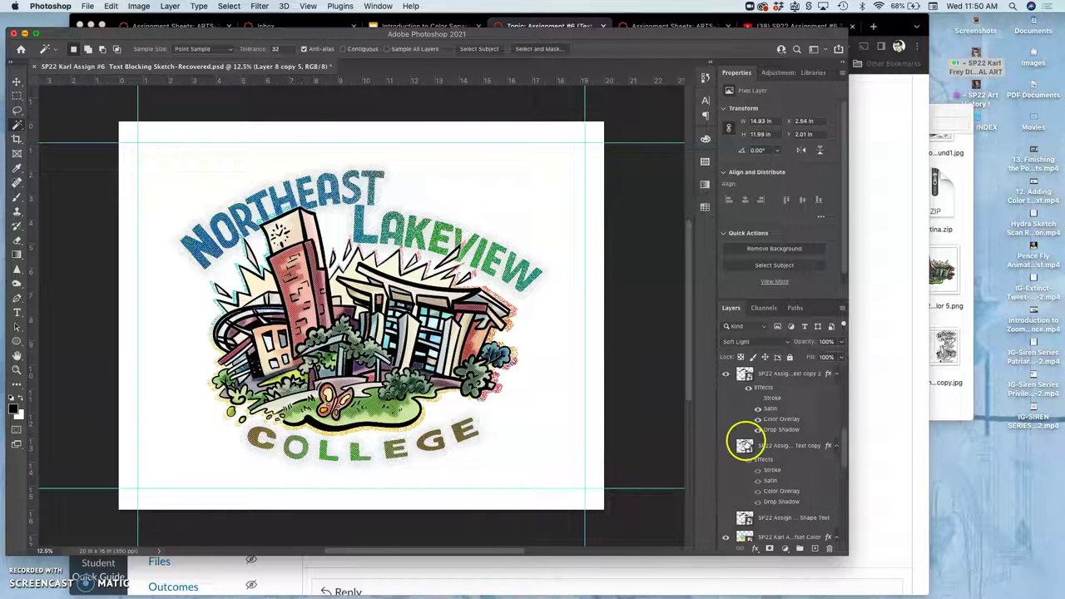
pyautogui.click(727, 410)
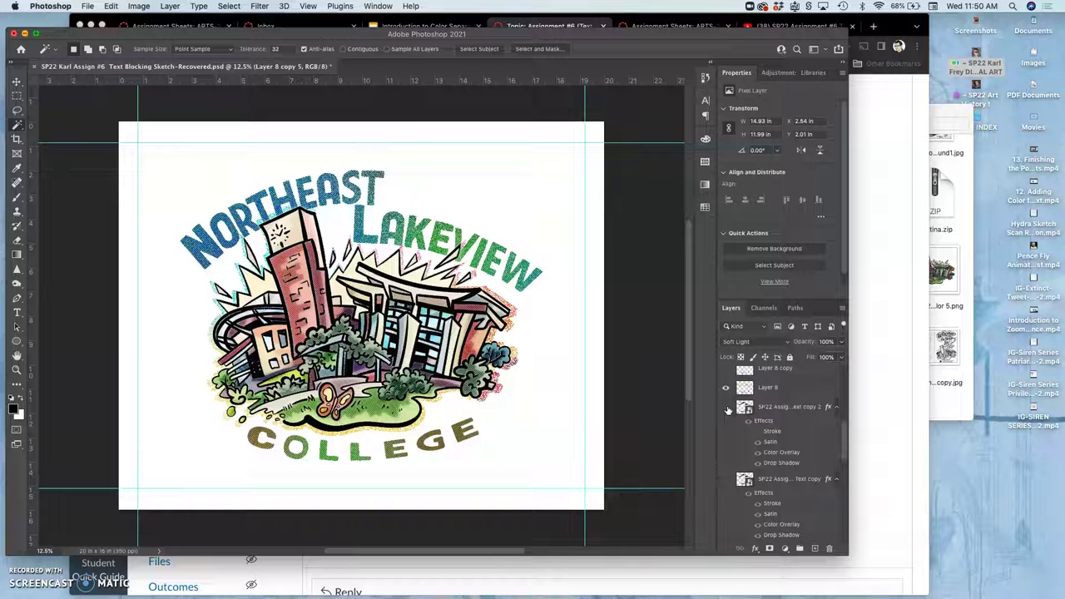
pyautogui.click(727, 409)
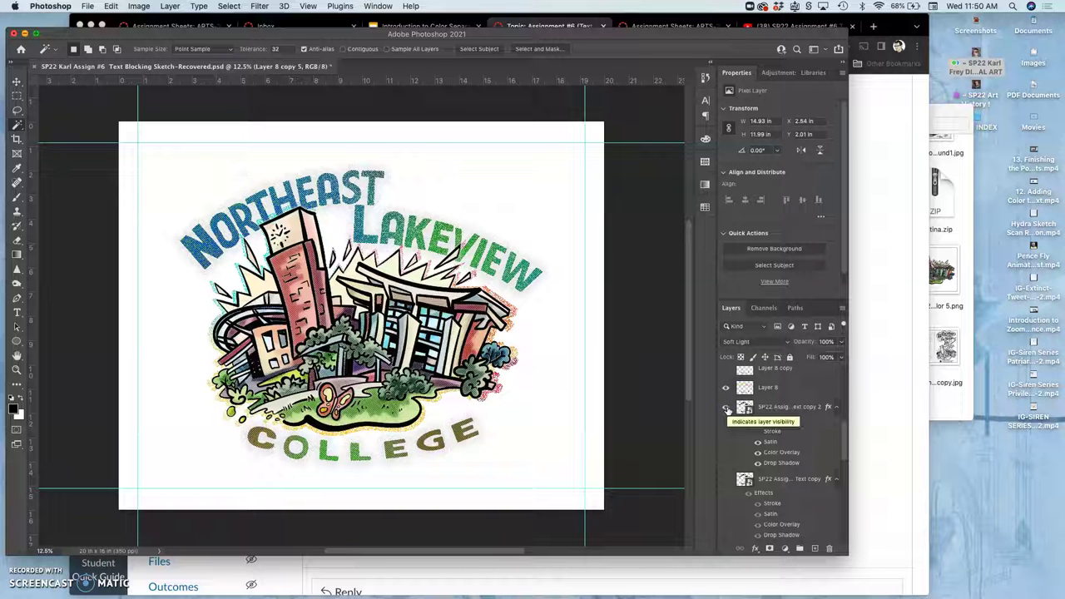
# Select the upper lettering smart object and target its Drop Shadow effect
pyautogui.scroll(2, 727, 411)
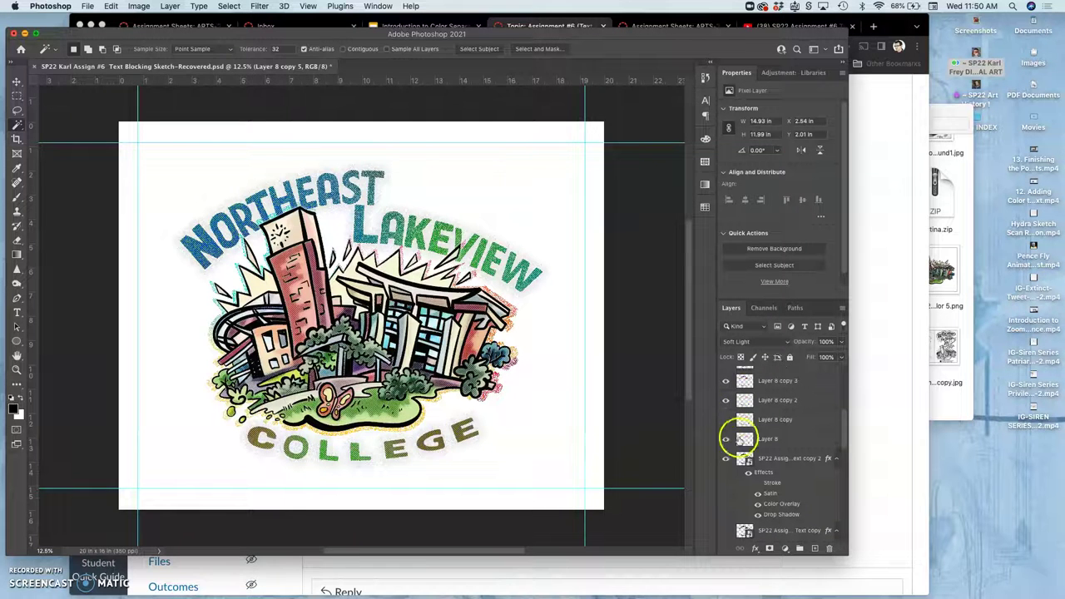
pyautogui.click(765, 462)
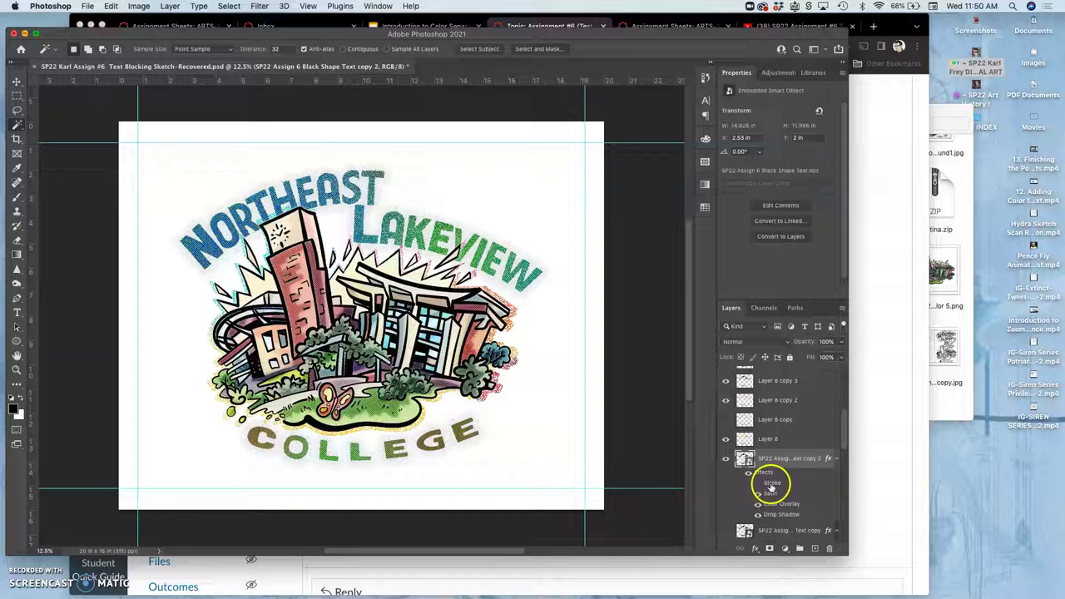
pyautogui.click(758, 514)
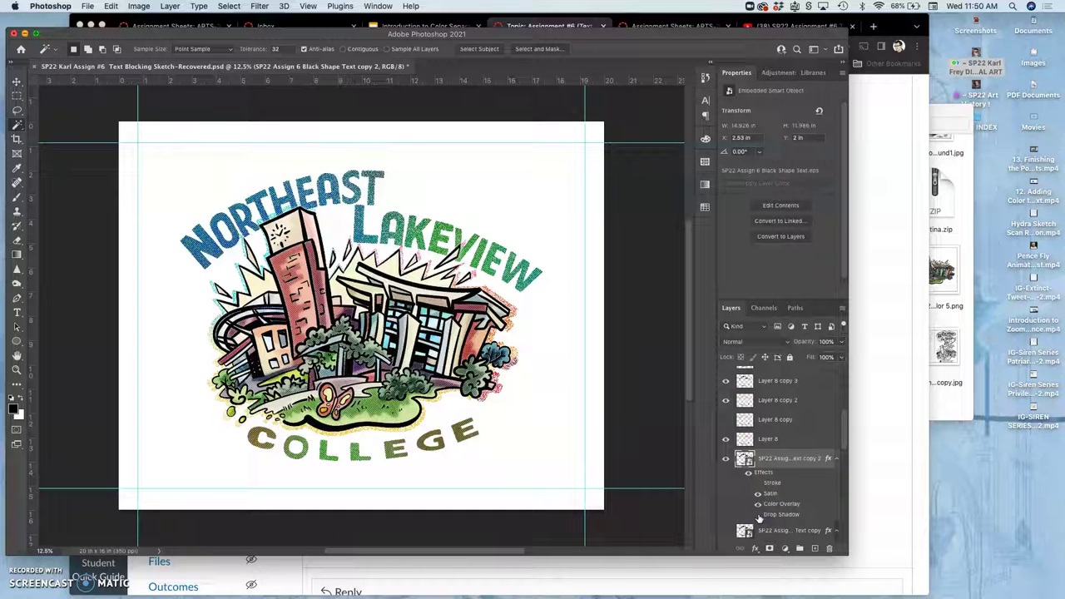
pyautogui.click(758, 514)
pyautogui.click(775, 515)
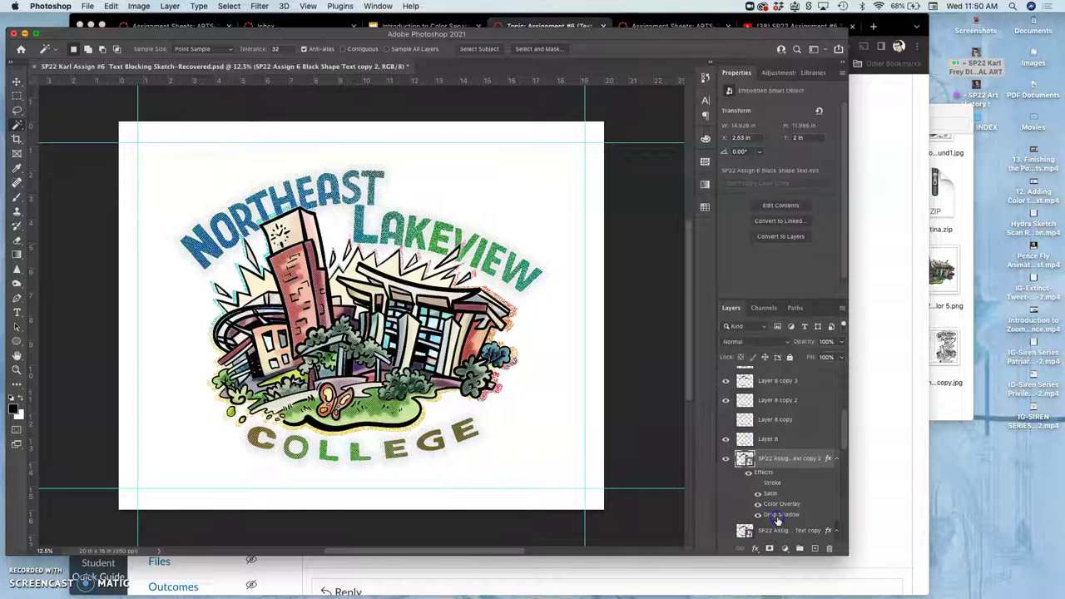
# Edit the lettering's Drop Shadow to 13% opacity, 20 px spread and 196 px size
pyautogui.doubleClick(776, 515)
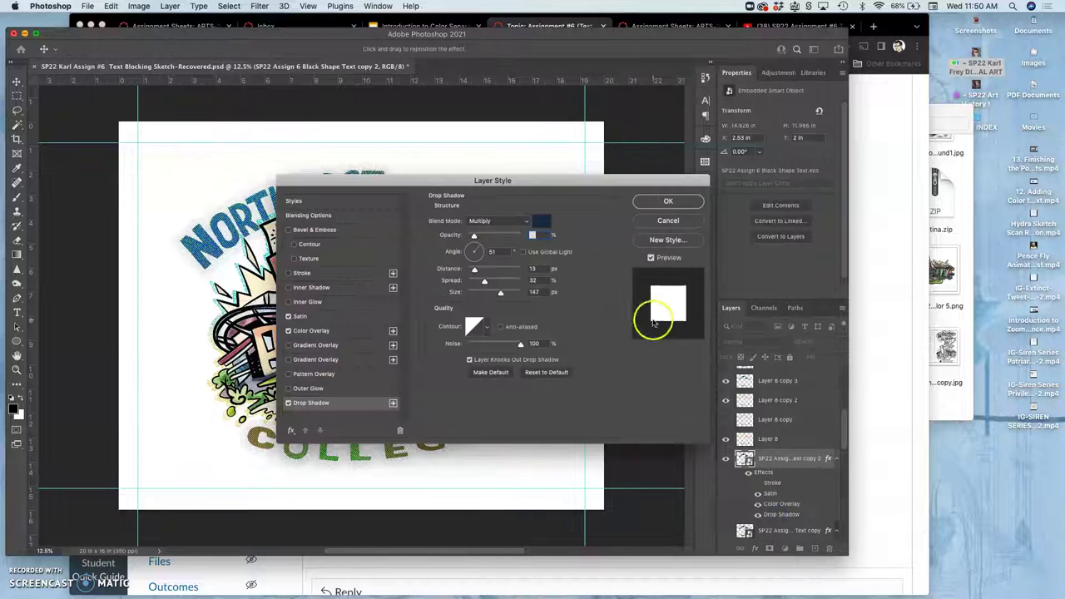
pyautogui.click(474, 236)
pyautogui.click(656, 203)
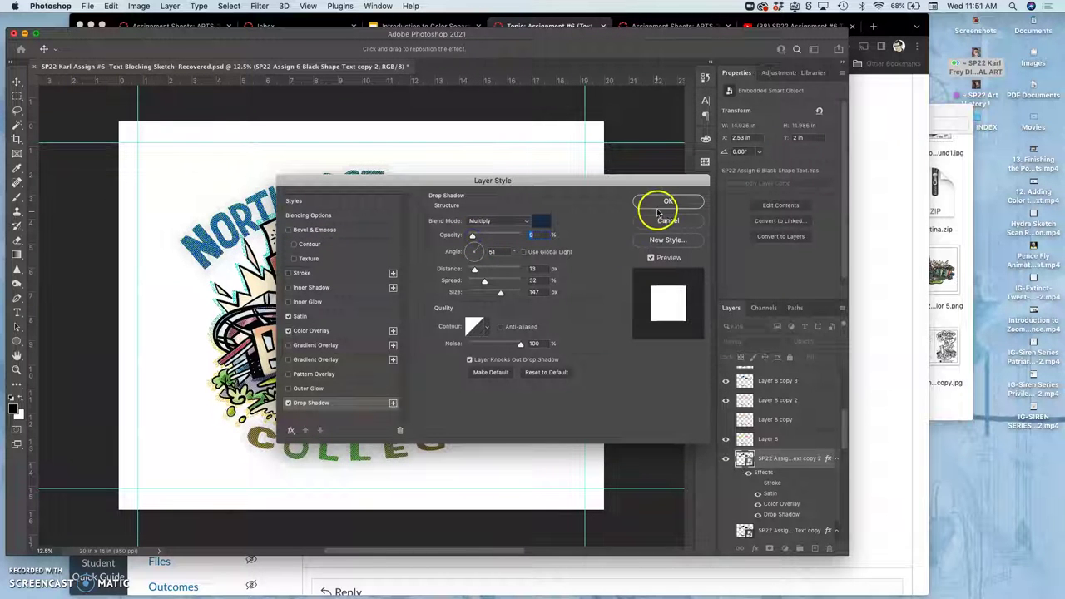
pyautogui.click(628, 254)
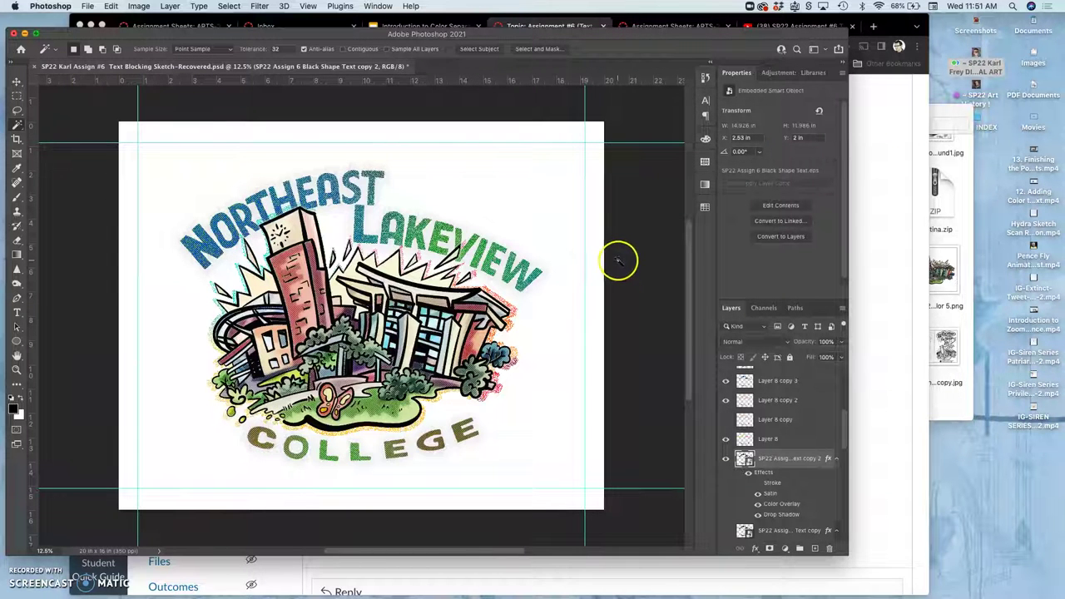
pyautogui.click(770, 515)
pyautogui.doubleClick(771, 515)
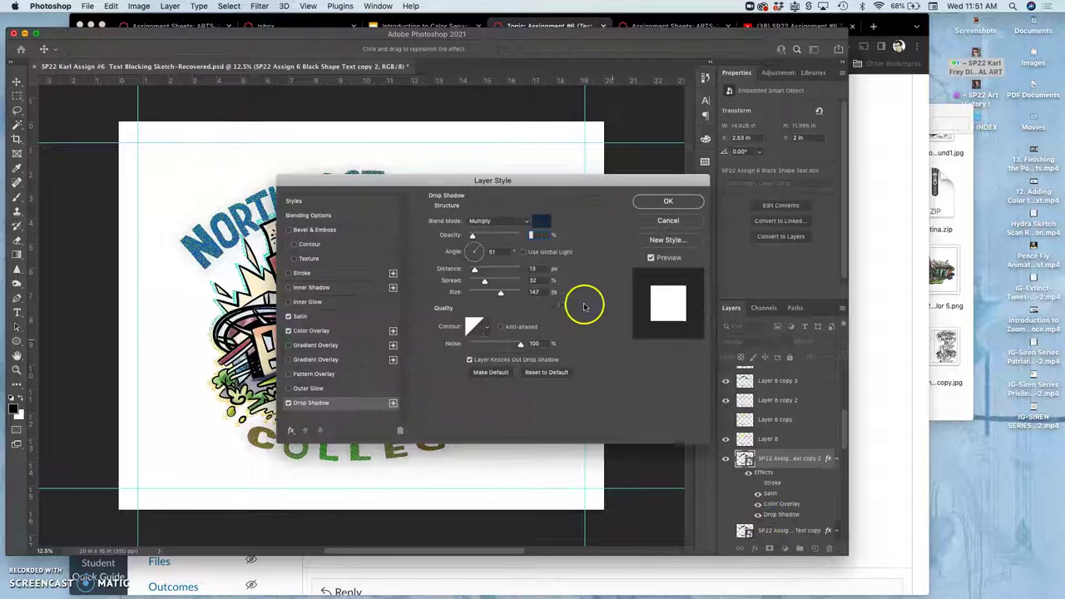
pyautogui.click(472, 236)
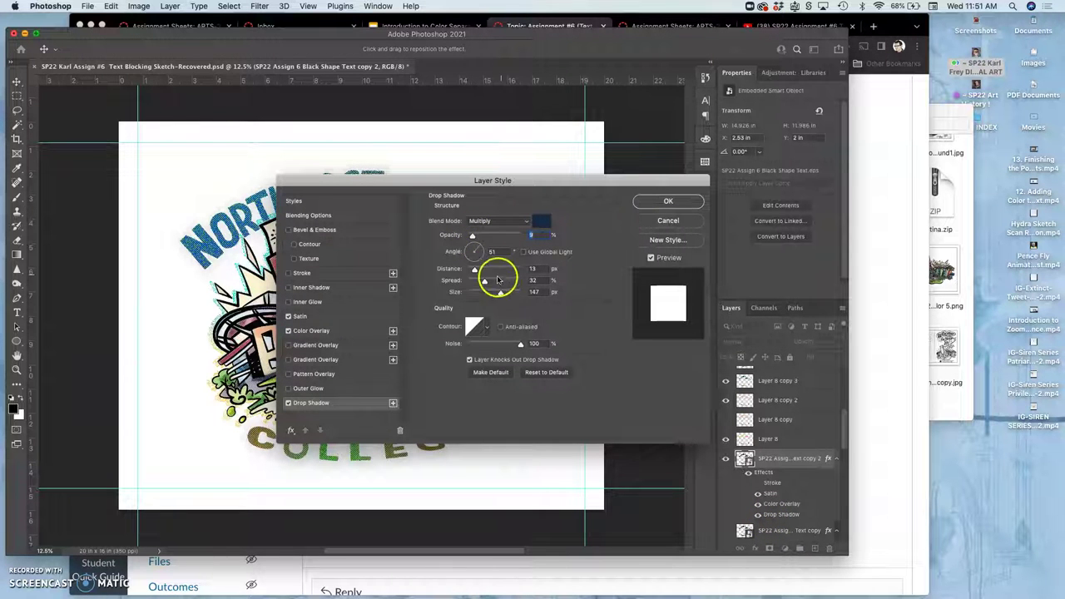
pyautogui.moveTo(500, 292); pyautogui.dragTo(480, 282)
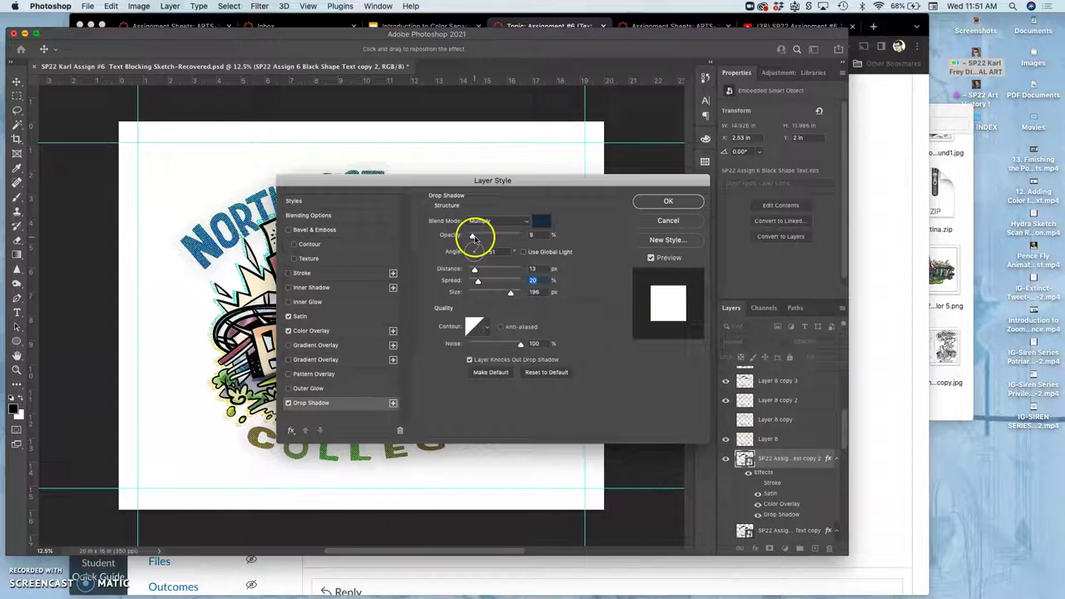
pyautogui.moveTo(473, 235); pyautogui.dragTo(474, 238)
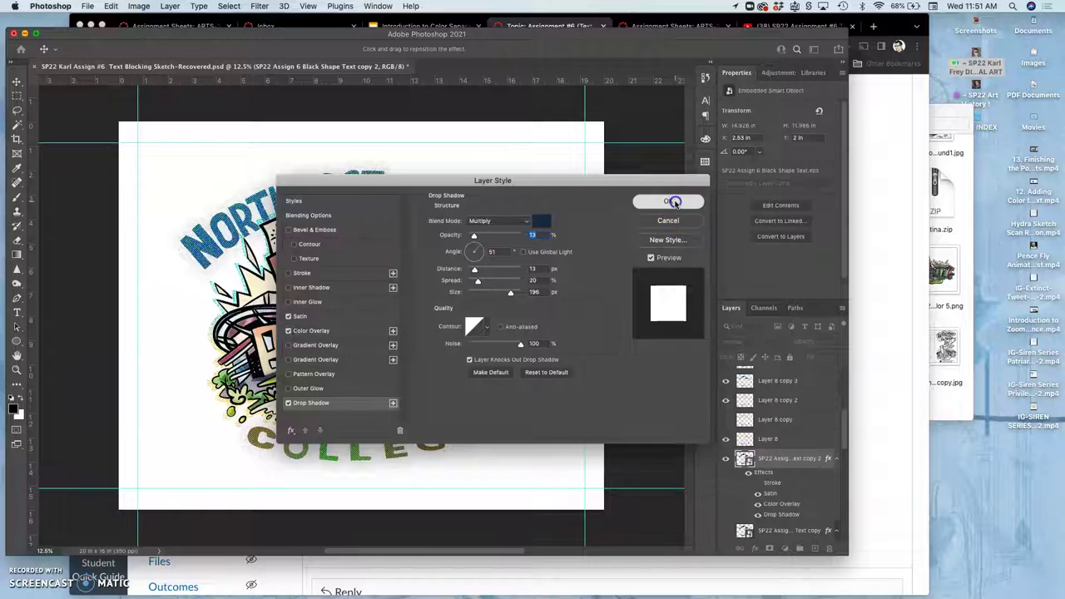
pyautogui.click(670, 202)
pyautogui.press('super+equal')
pyautogui.press('super+equal')
pyautogui.press('super+equal')
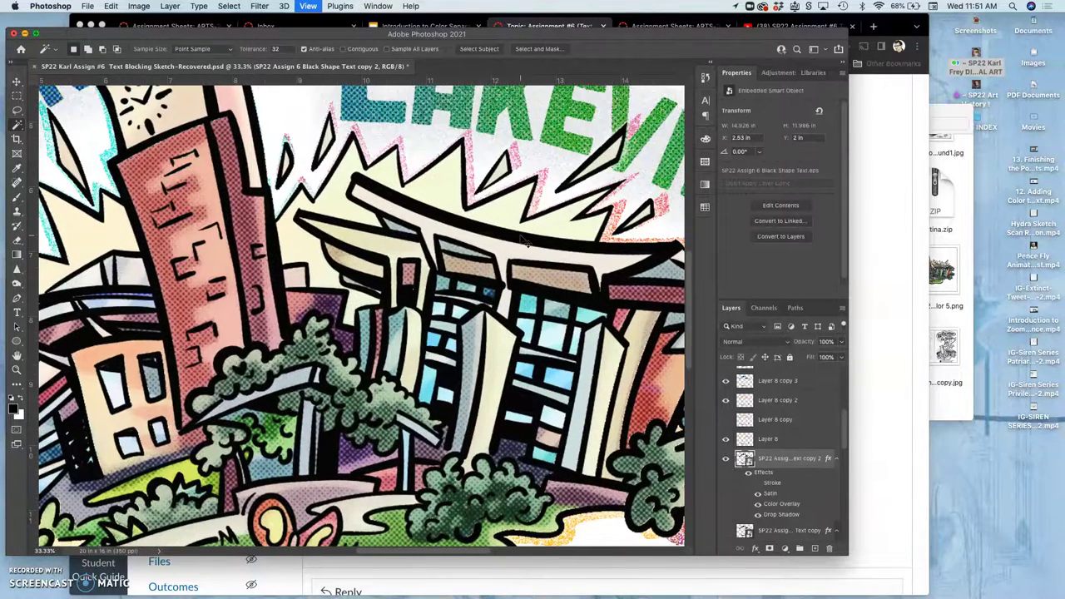
pyautogui.scroll(3, 522, 241)
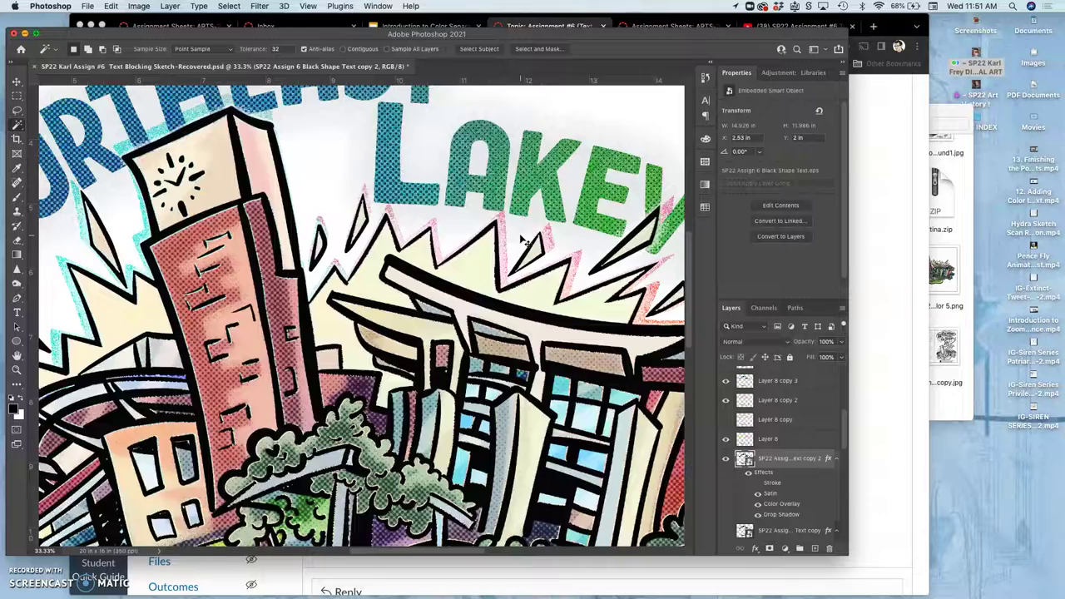
pyautogui.scroll(3, 522, 240)
pyautogui.hscroll(-4, 525, 242)
pyautogui.scroll(-10, 525, 242)
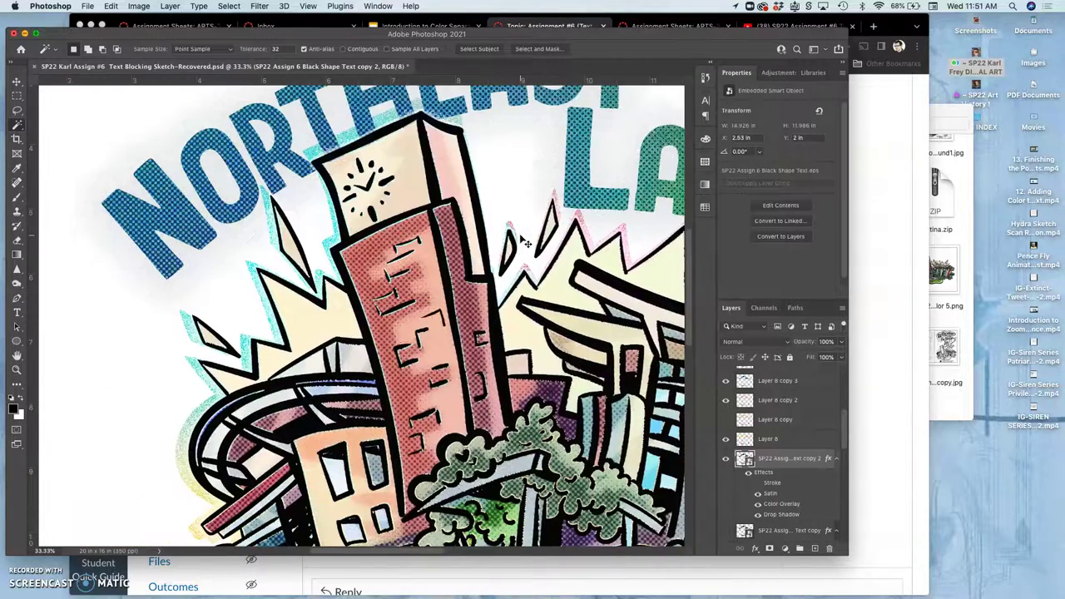
pyautogui.hscroll(8, 525, 242)
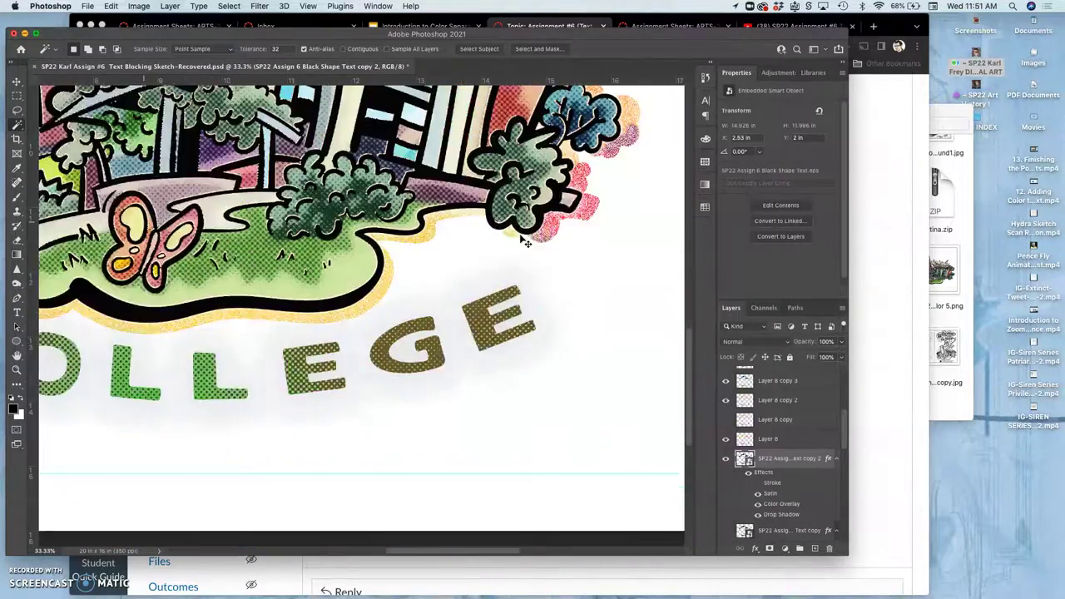
pyautogui.scroll(8, 524, 241)
pyautogui.scroll(3, 525, 242)
pyautogui.hscroll(-4, 525, 242)
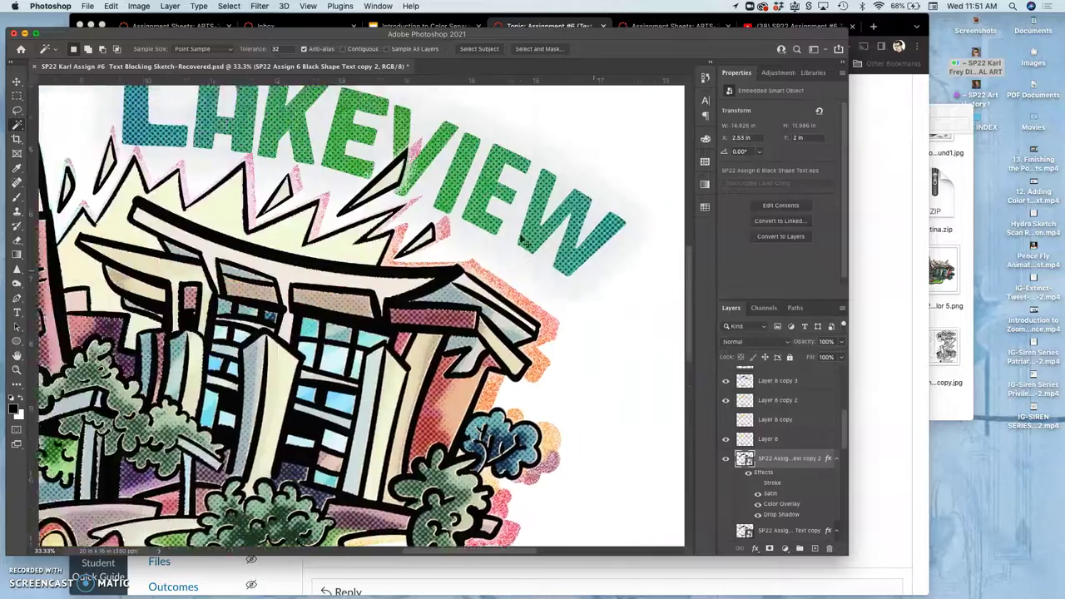
pyautogui.press('super+minus')
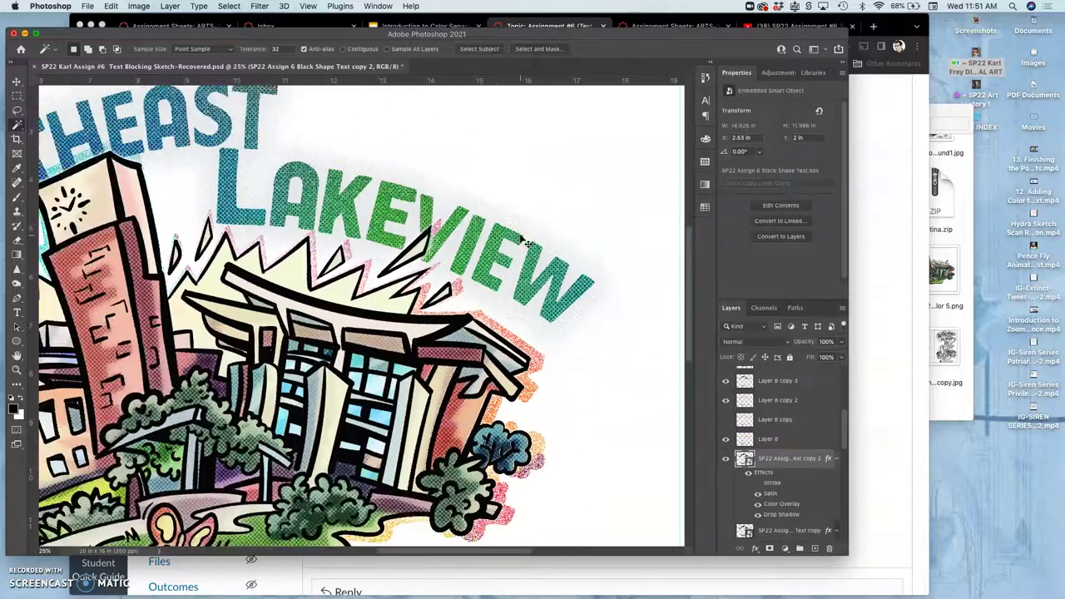
pyautogui.hscroll(-3, 525, 242)
pyautogui.scroll(-1, 525, 242)
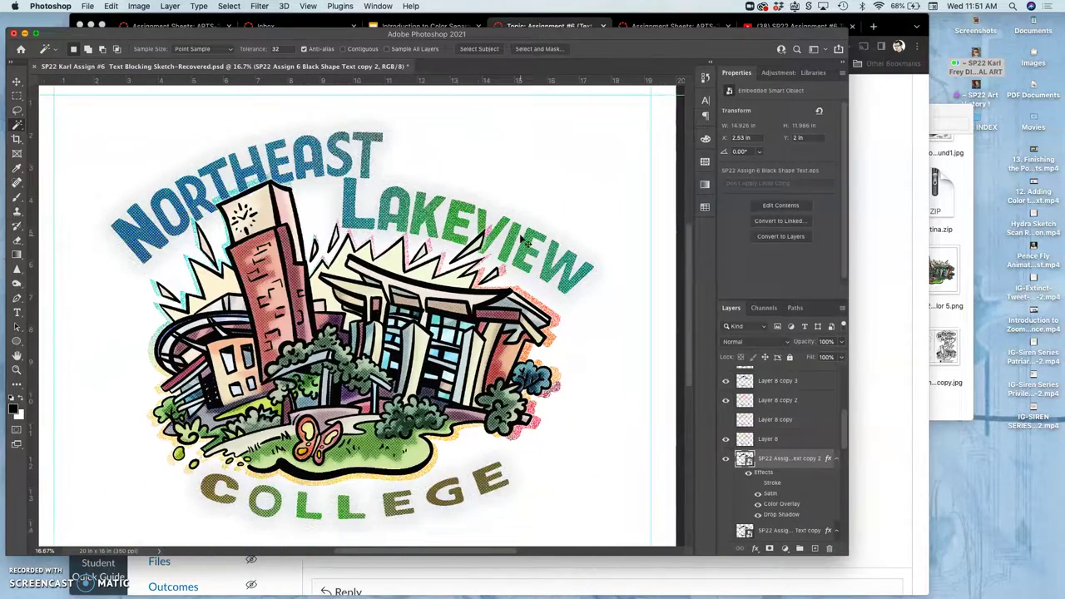
pyautogui.press('super+plus')
pyautogui.press('super+plus')
pyautogui.press('super+plus')
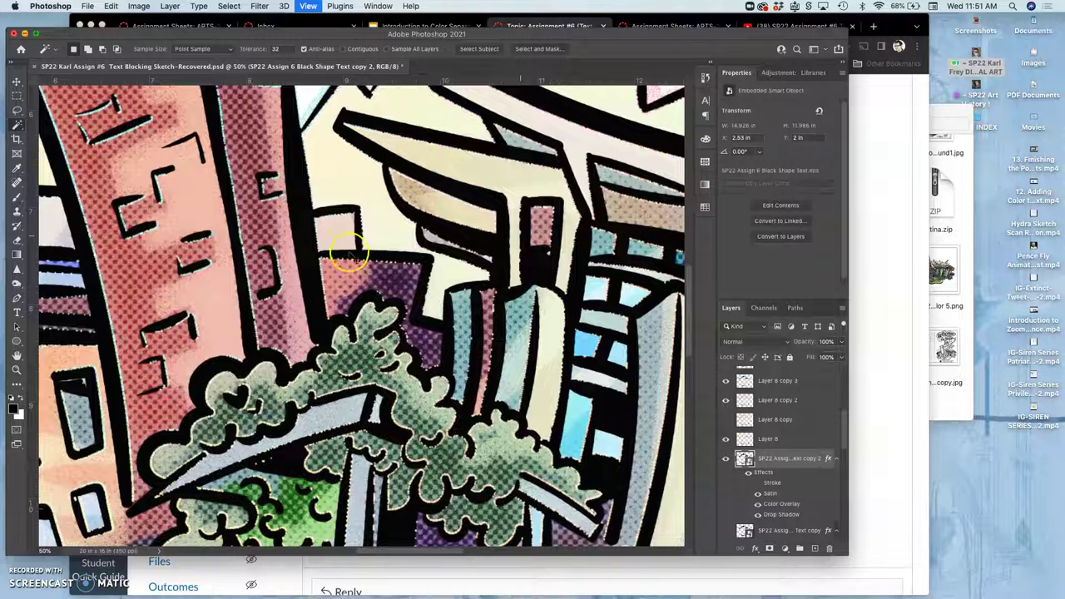
pyautogui.scroll(1, 350, 254)
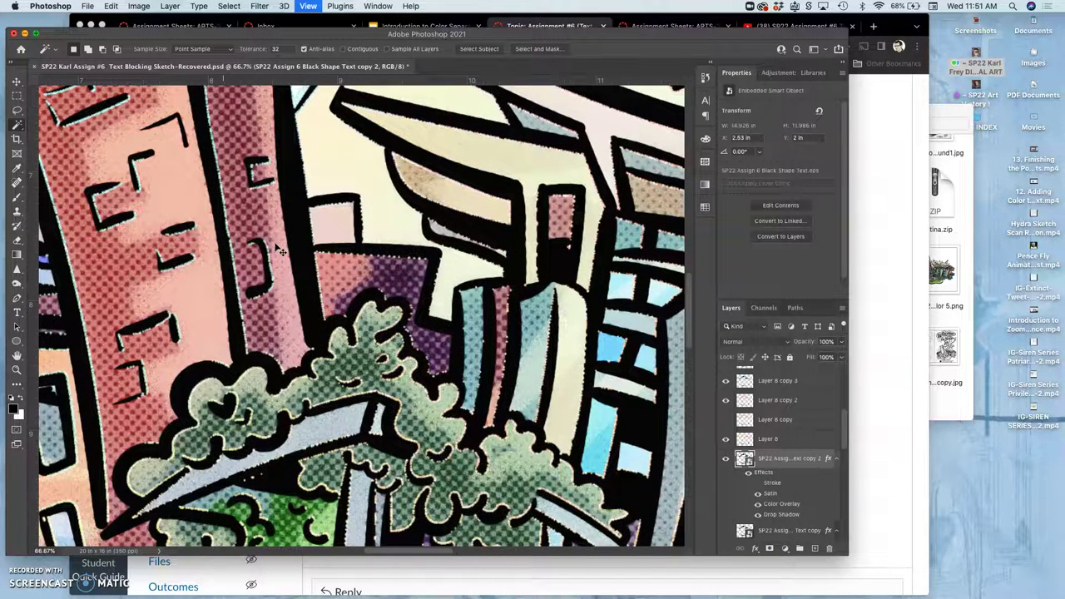
pyautogui.hscroll(-5, 281, 251)
pyautogui.scroll(-5, 280, 251)
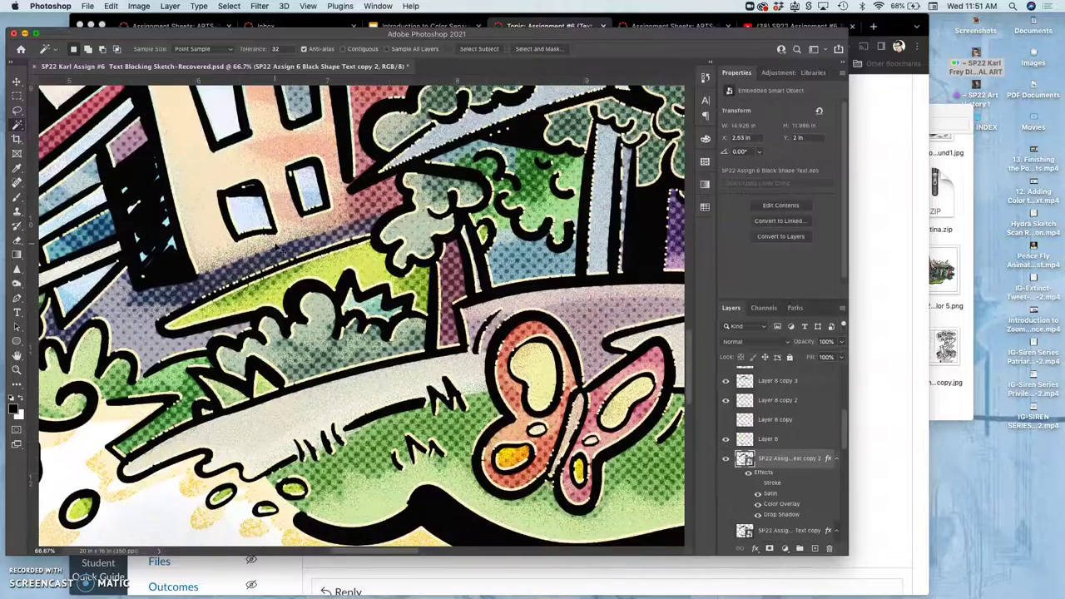
pyautogui.scroll(-5, 281, 251)
pyautogui.hscroll(10, 281, 251)
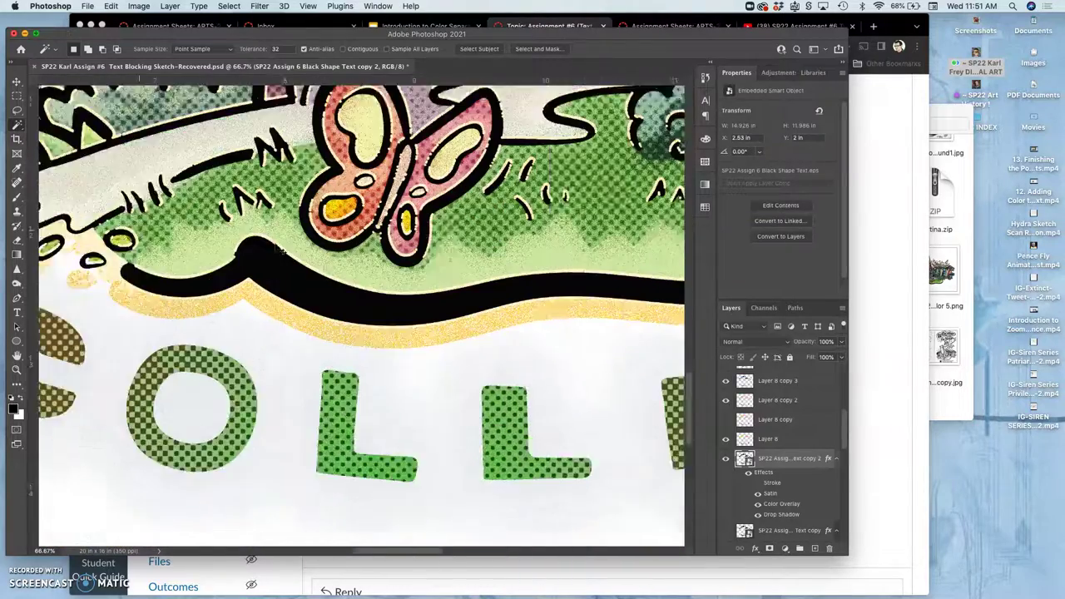
pyautogui.scroll(15, 280, 252)
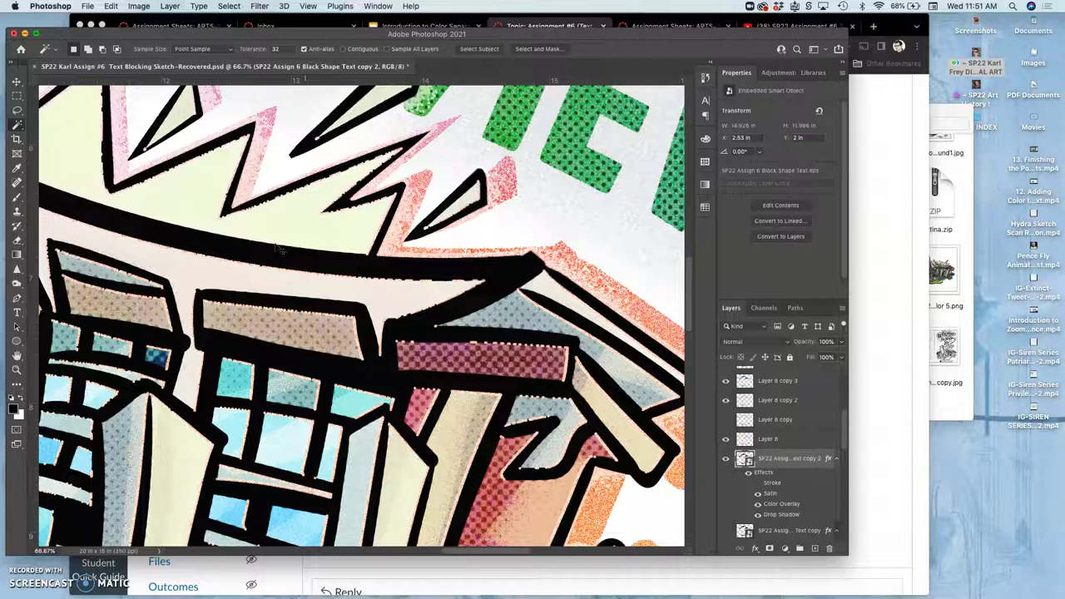
pyautogui.scroll(15, 281, 249)
pyautogui.scroll(-2, 280, 250)
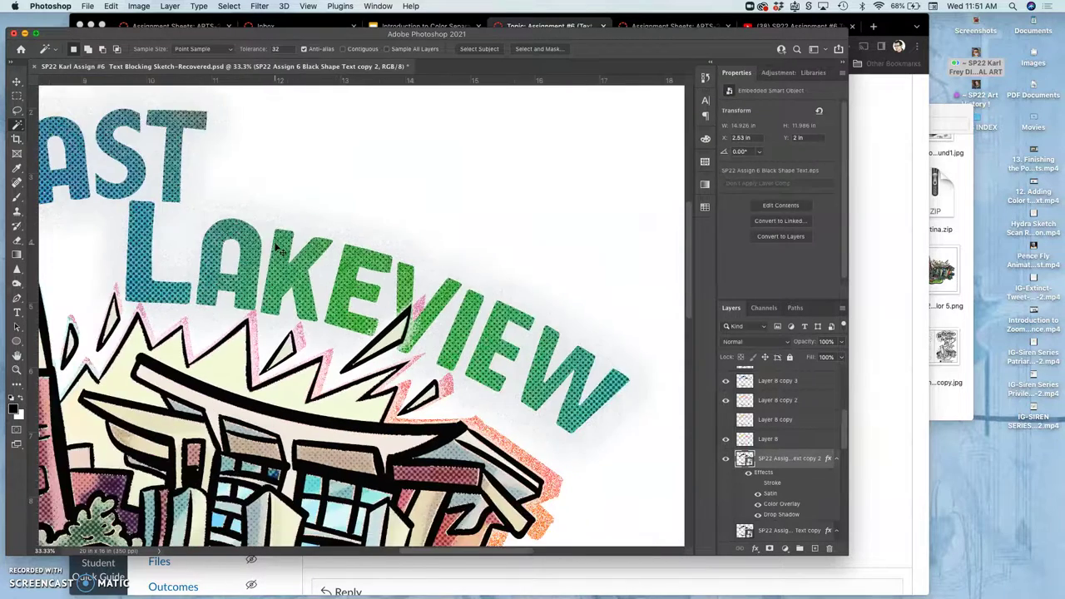
pyautogui.scroll(-4, 281, 249)
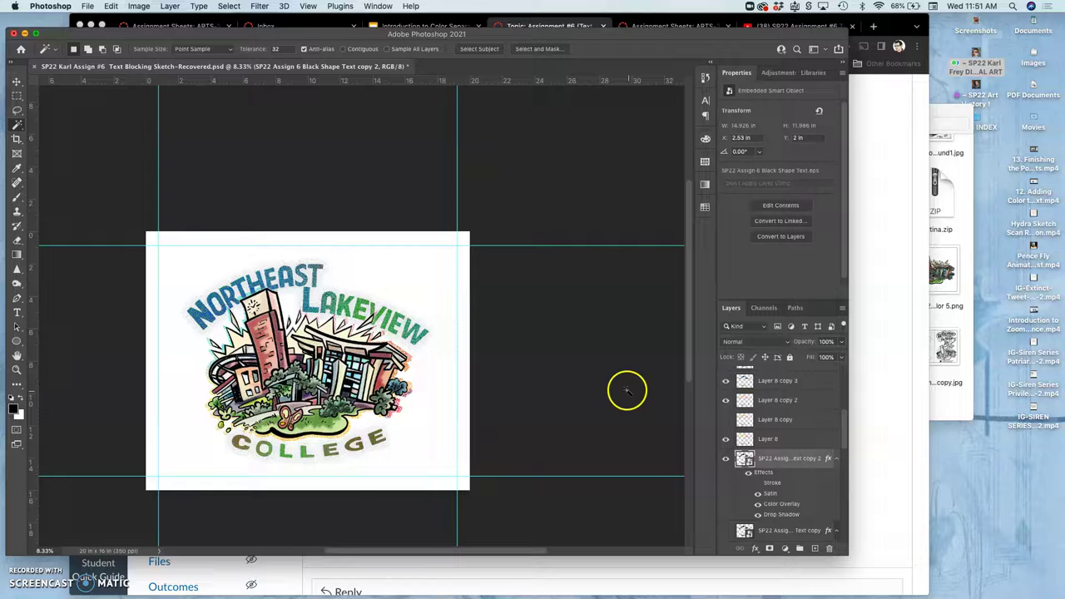
# Hide the BLANK WHITE layer and zoom in to check the artwork's edges on transparency
pyautogui.scroll(-5, 770, 479)
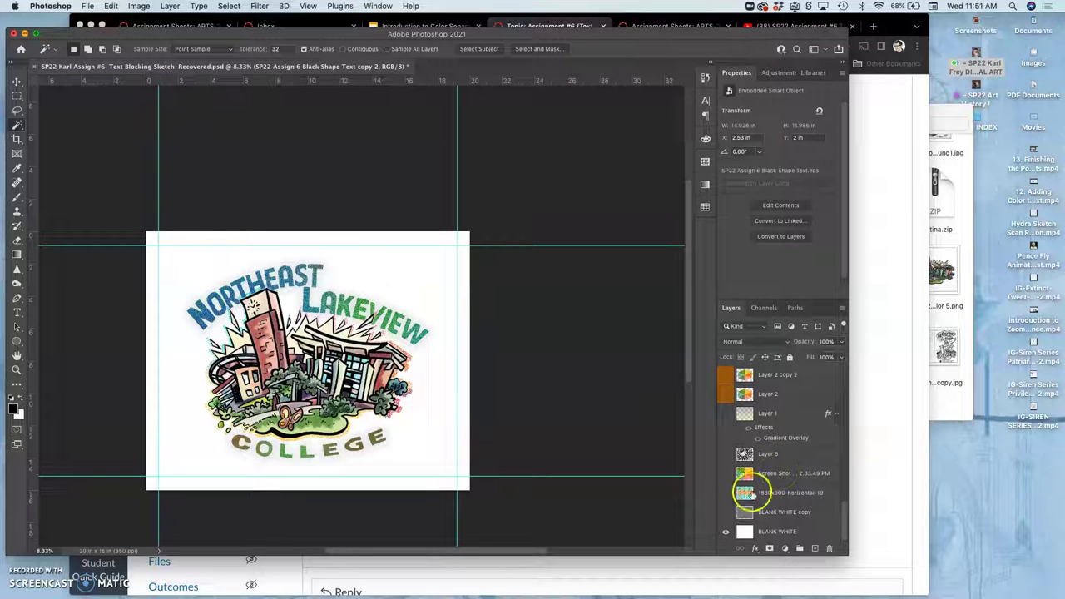
pyautogui.click(724, 530)
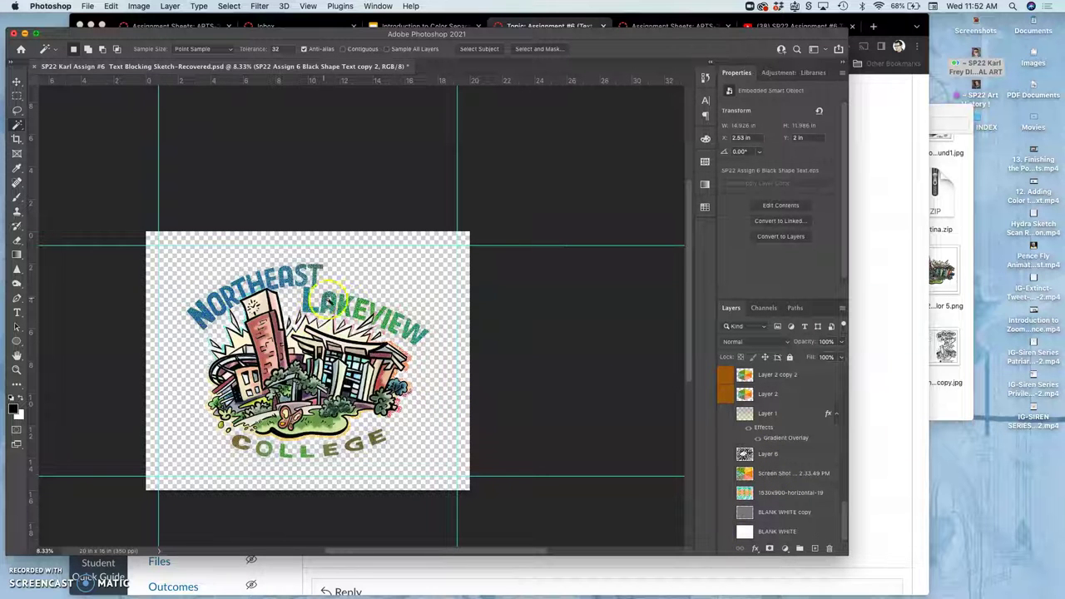
pyautogui.press('super+equal')
pyautogui.press('super+equal')
pyautogui.press('super+equal')
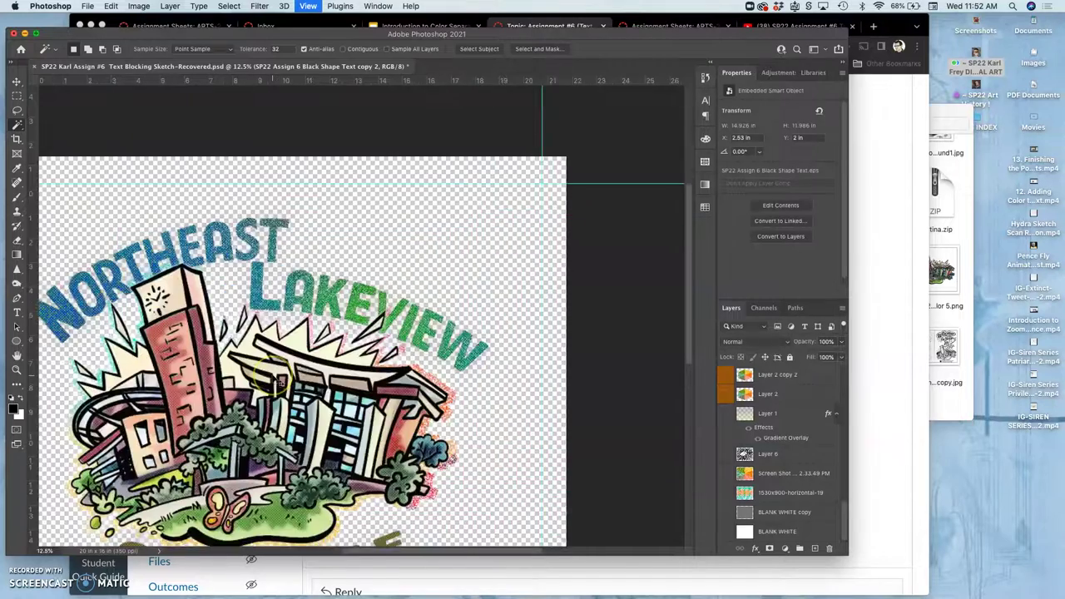
pyautogui.press('super+equal')
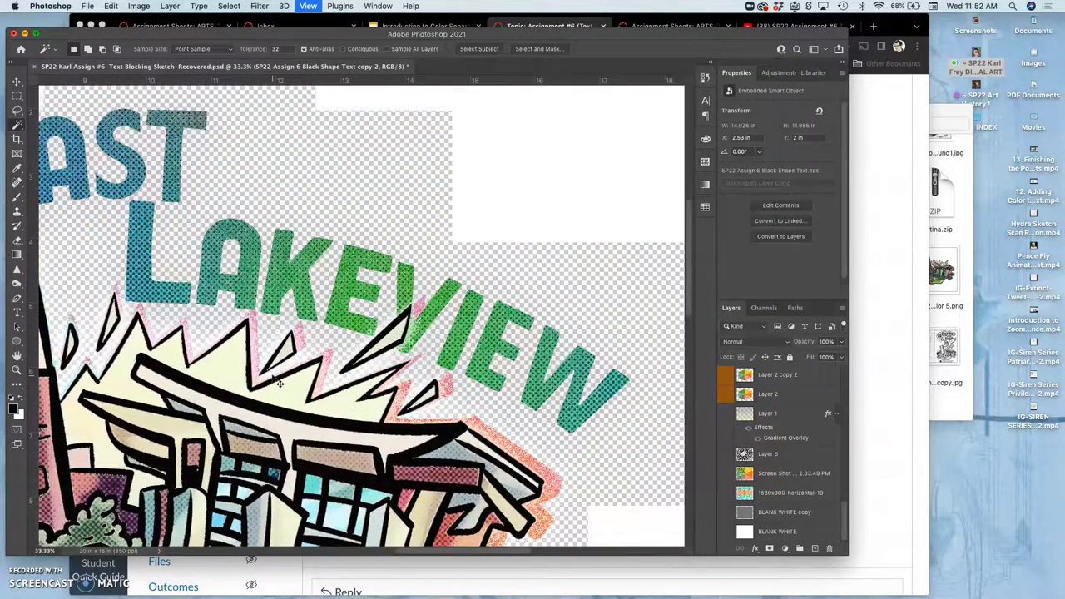
pyautogui.scroll(-5, 275, 379)
pyautogui.scroll(-5, 275, 379)
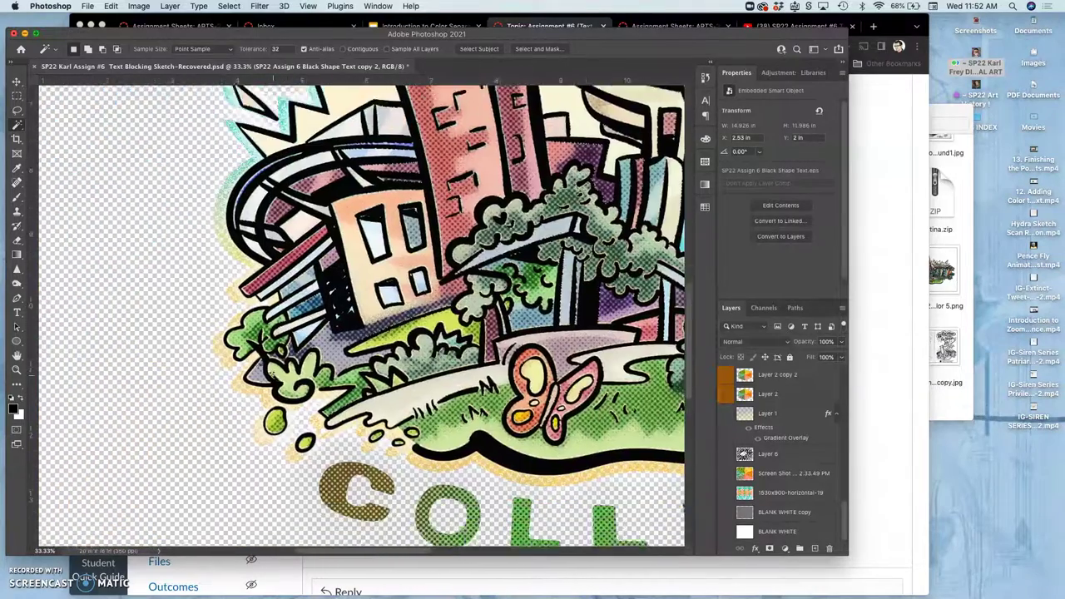
pyautogui.hscroll(3, 275, 379)
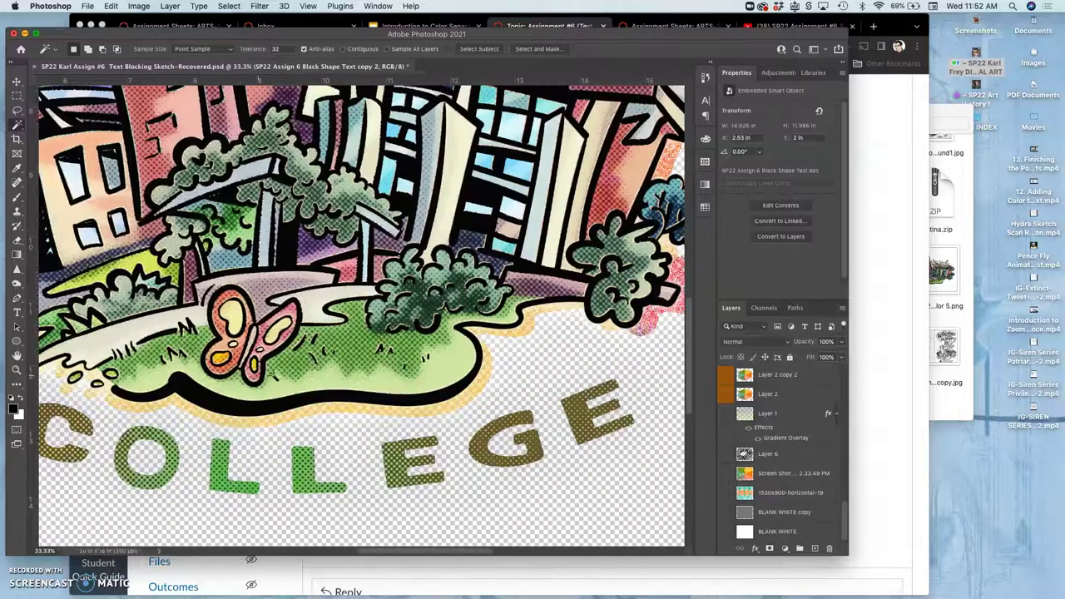
pyautogui.press('super+minus')
pyautogui.press('super+minus')
pyautogui.press('super+minus')
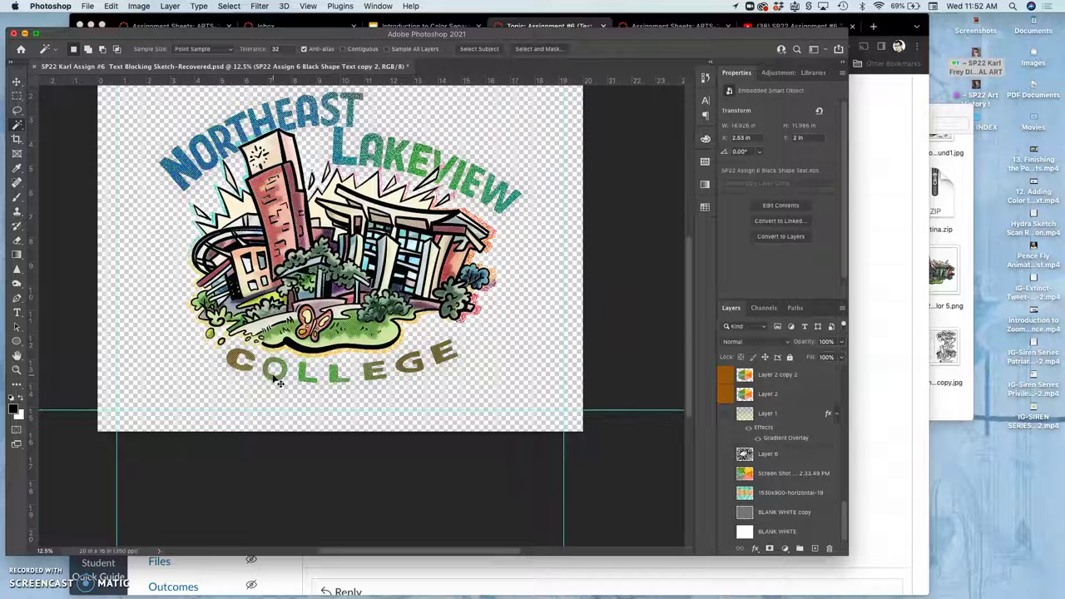
pyautogui.scroll(2, 277, 380)
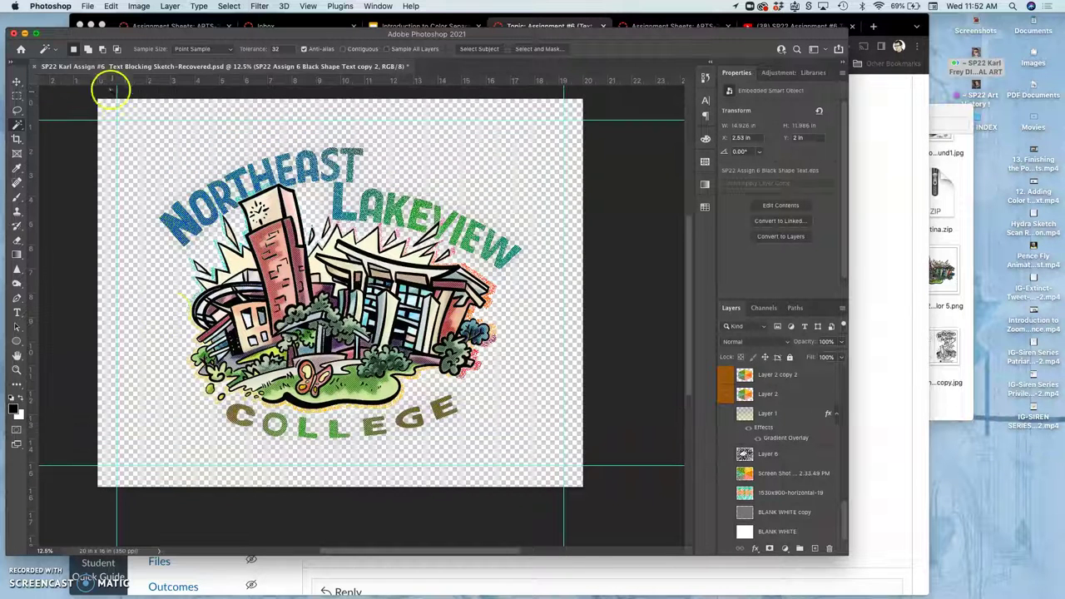
# Save as a new PSD, replacing the name's end with 'Spot and Text Free Floating Illustration'
pyautogui.click(88, 6)
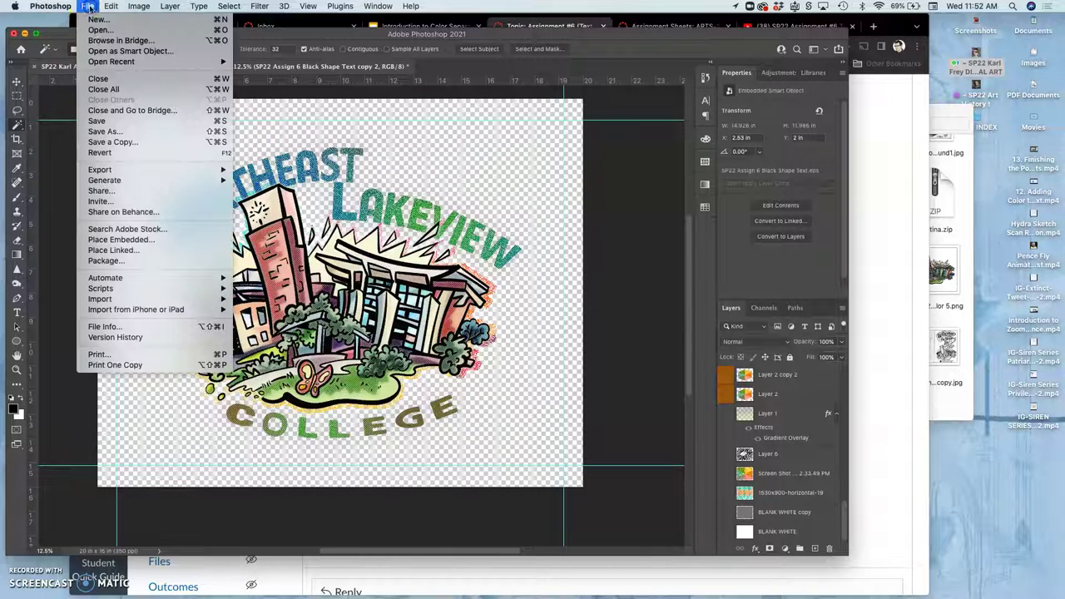
pyautogui.click(106, 132)
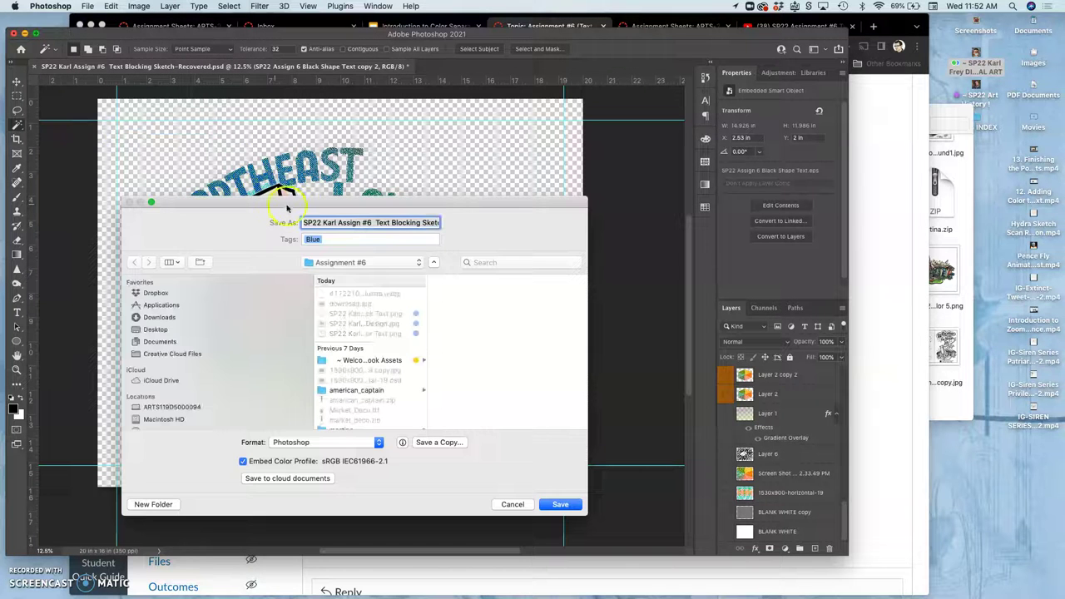
pyautogui.click(374, 223)
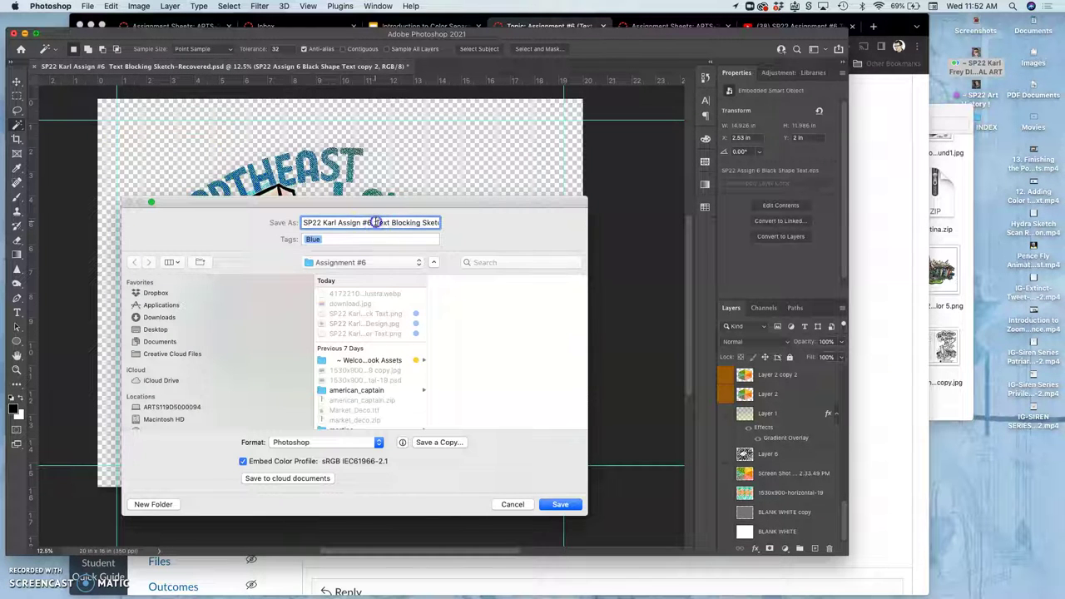
pyautogui.moveTo(376, 222); pyautogui.dragTo(443, 226)
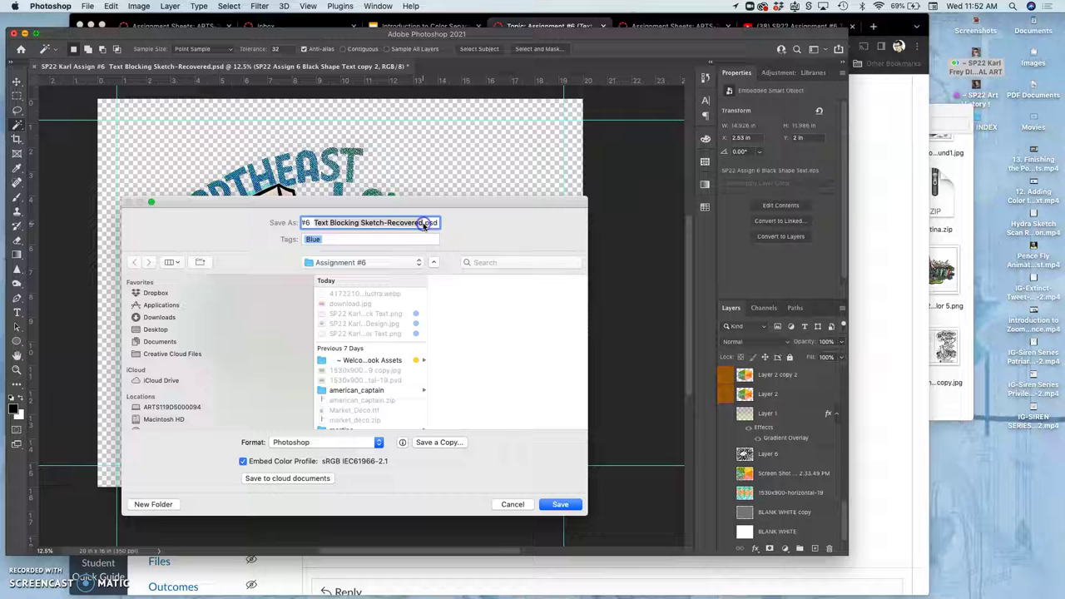
pyautogui.write('Sp')
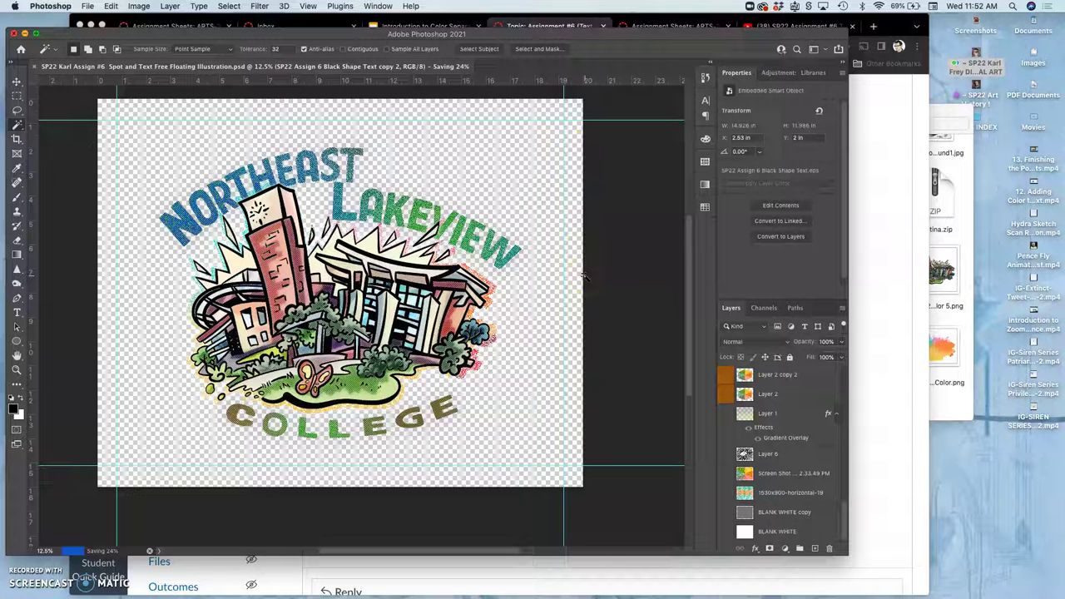
# Check the new Spot and Text Free Floating PSD in Finder's Assignment #6 folder, then return to Photoshop
pyautogui.click(964, 319)
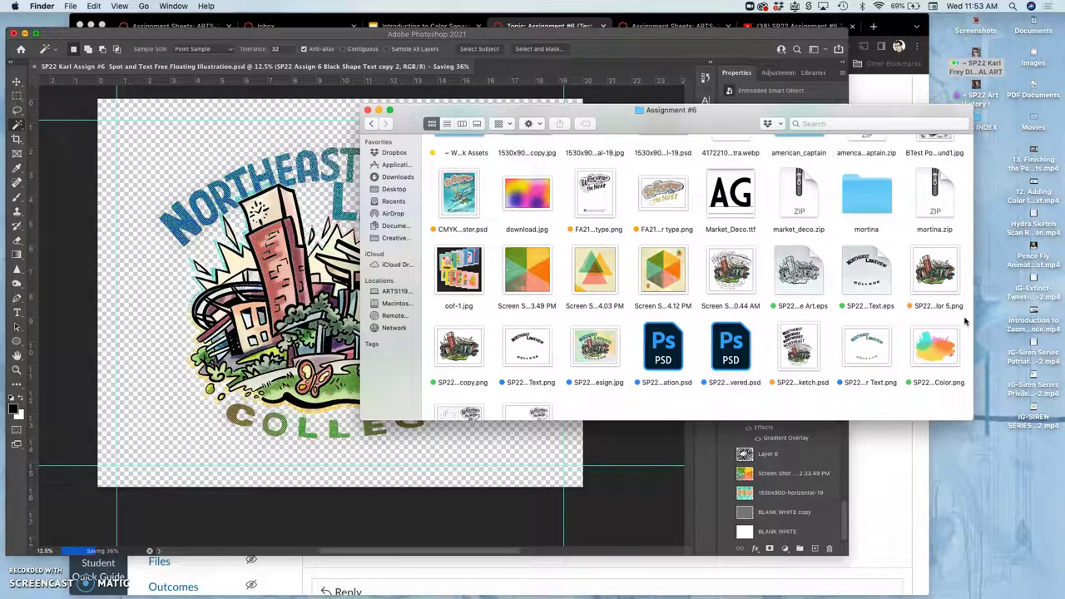
pyautogui.scroll(-2, 964, 320)
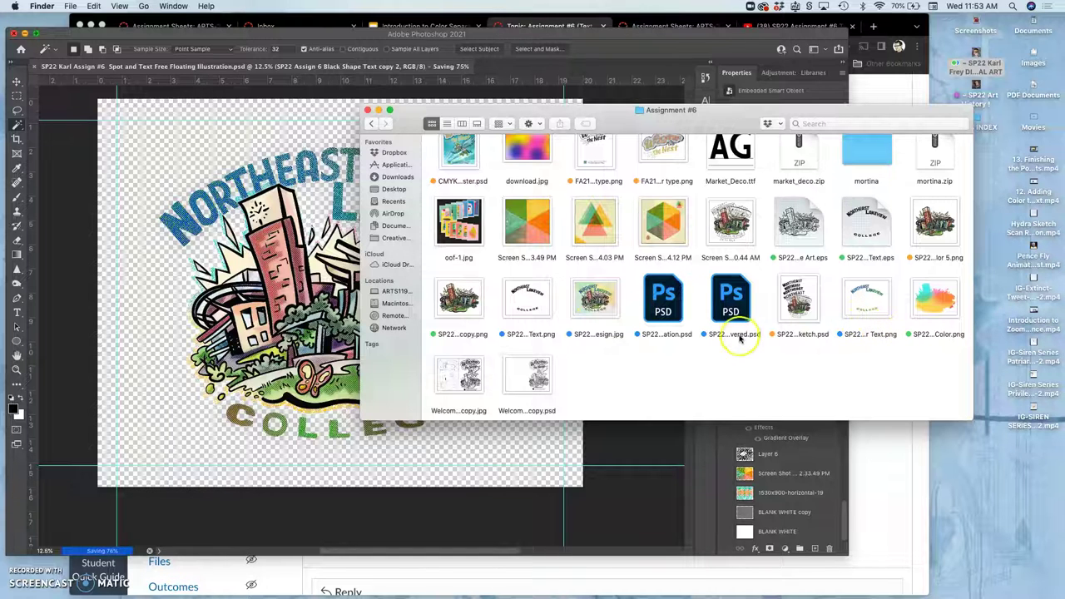
pyautogui.click(672, 335)
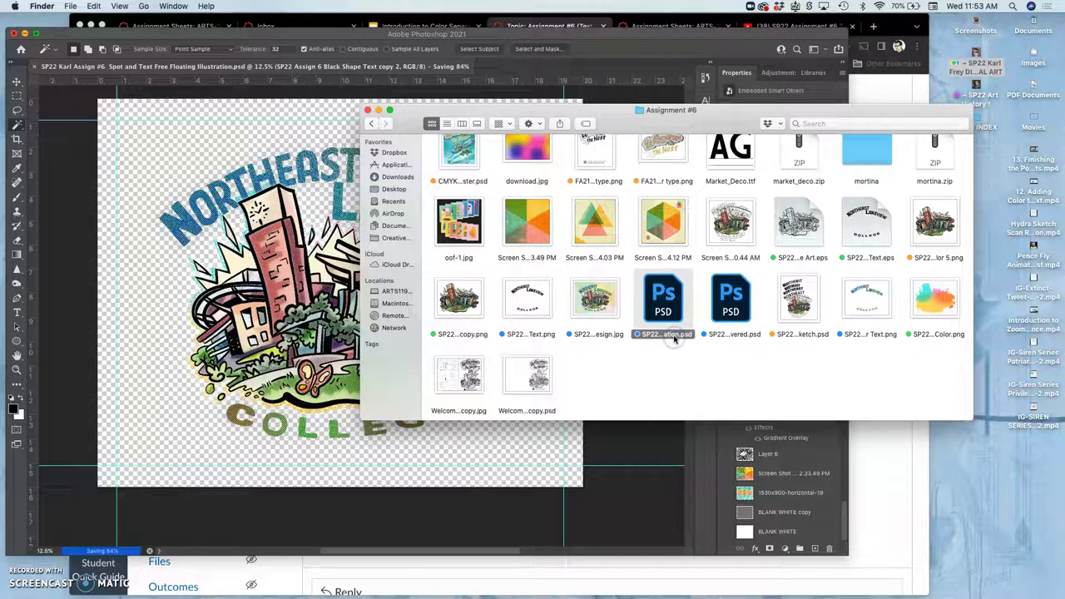
pyautogui.click(682, 341)
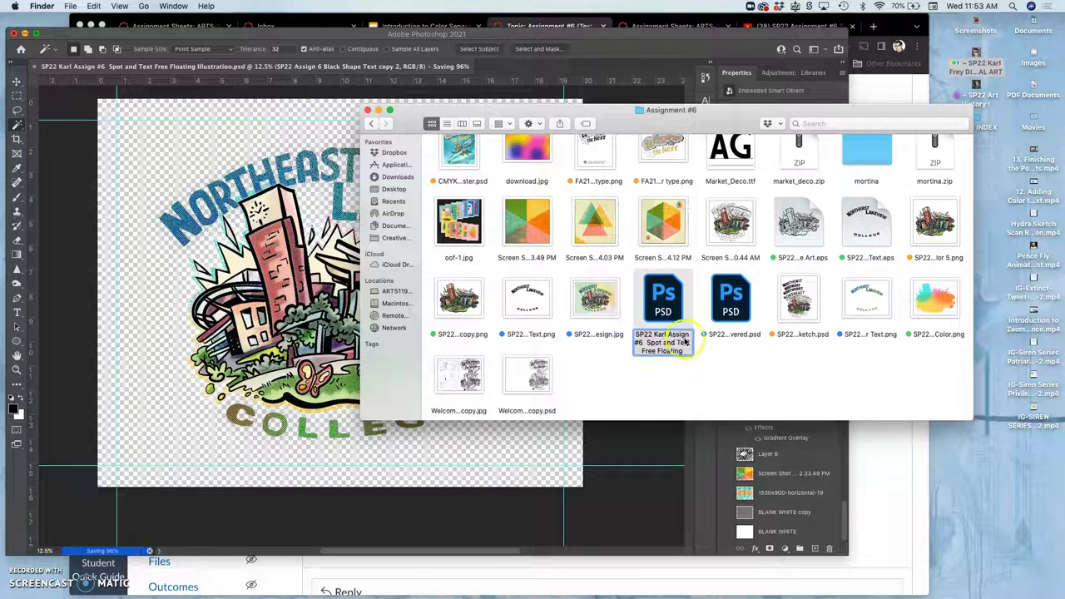
pyautogui.click(657, 354)
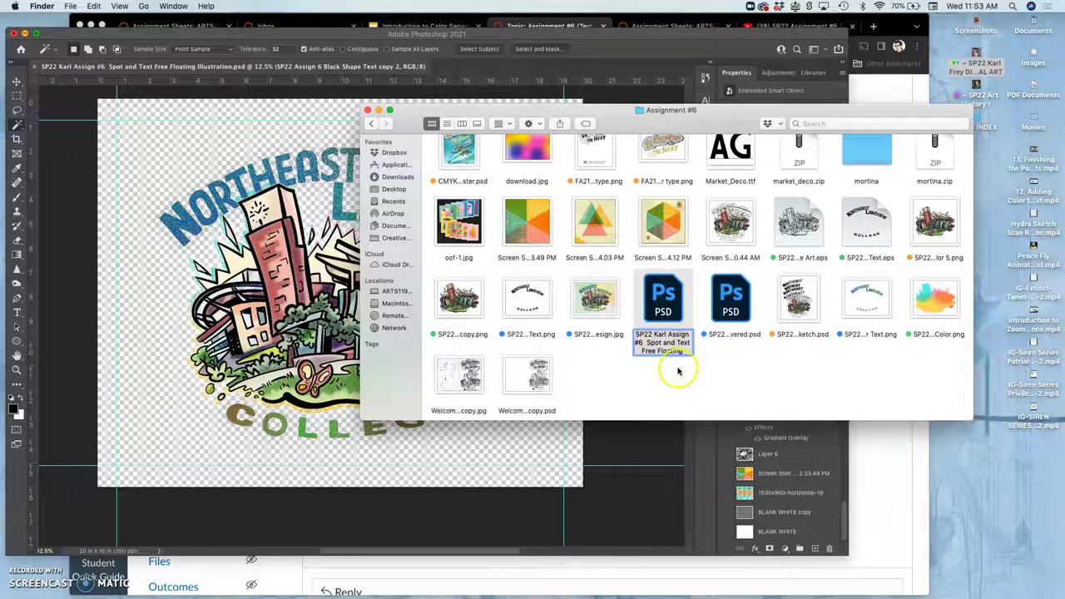
pyautogui.click(675, 372)
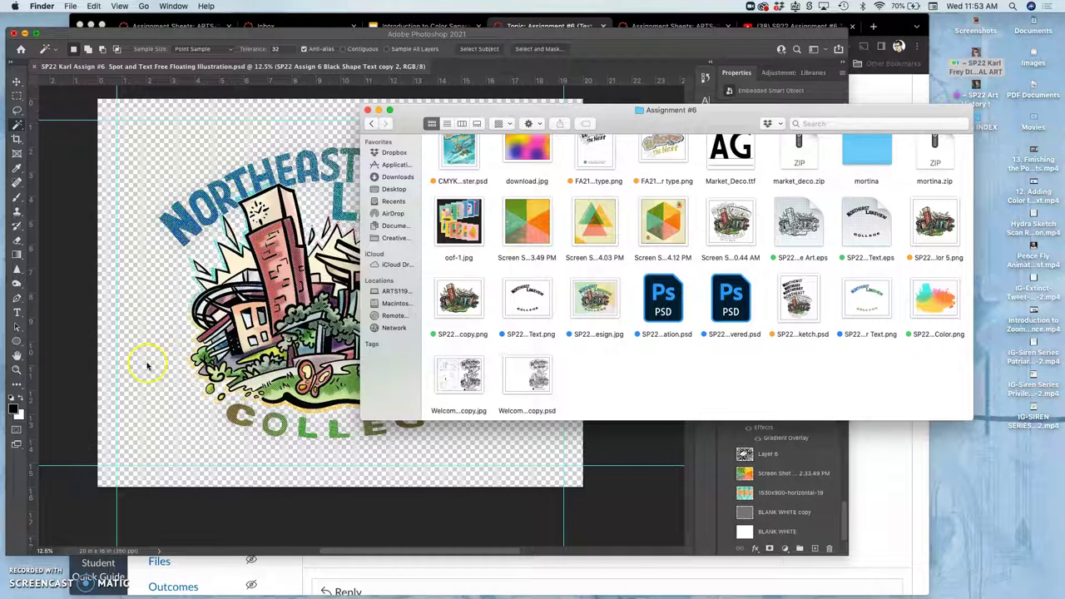
pyautogui.click(147, 361)
pyautogui.click(86, 6)
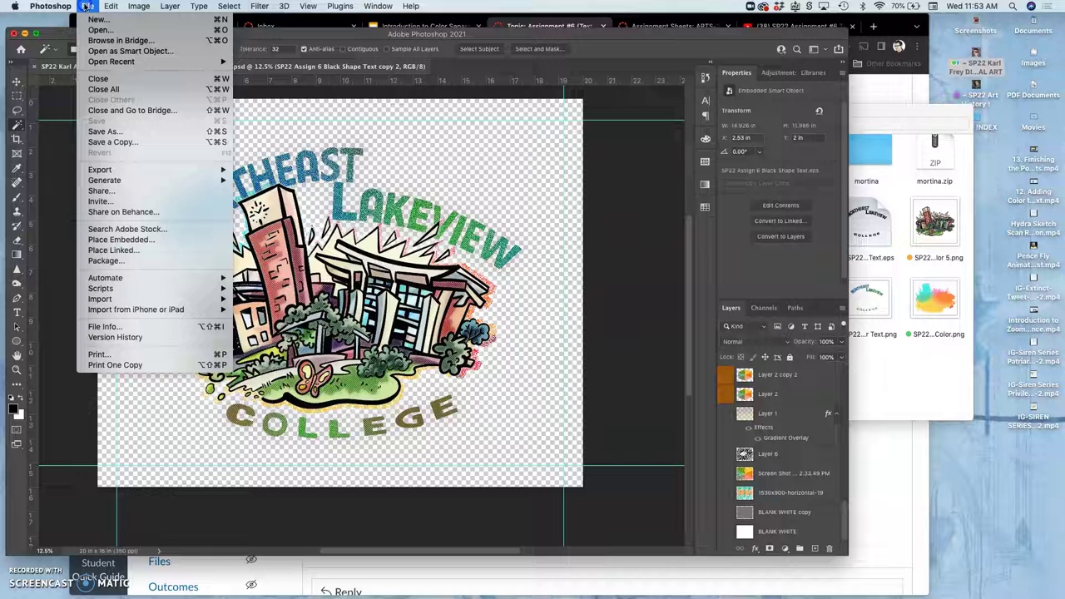
# Save a copy of the illustration in PNG format into the Assignment #6 folder
pyautogui.click(108, 142)
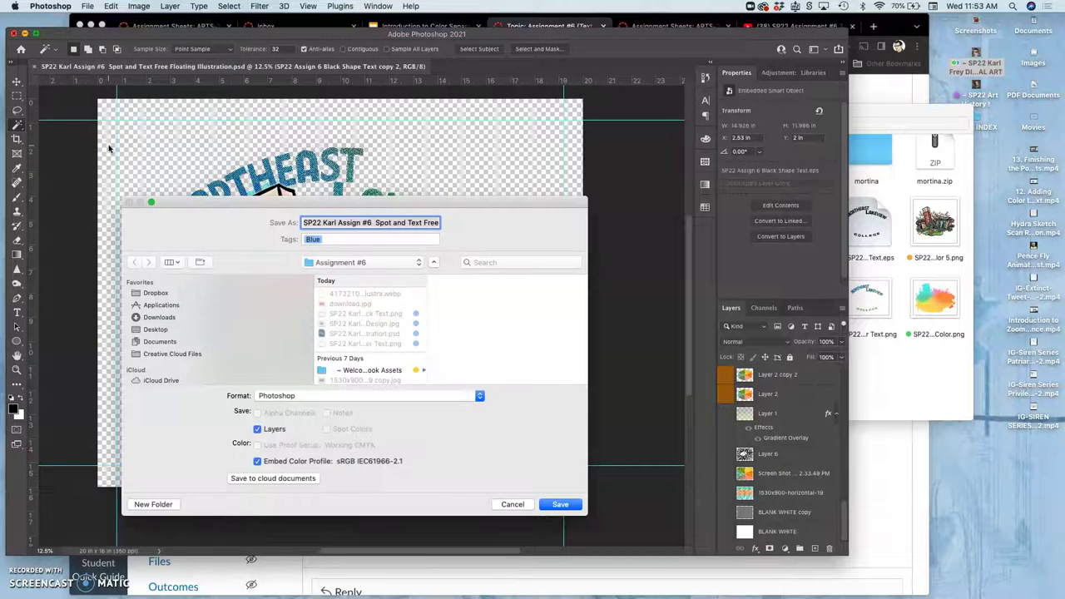
pyautogui.click(566, 294)
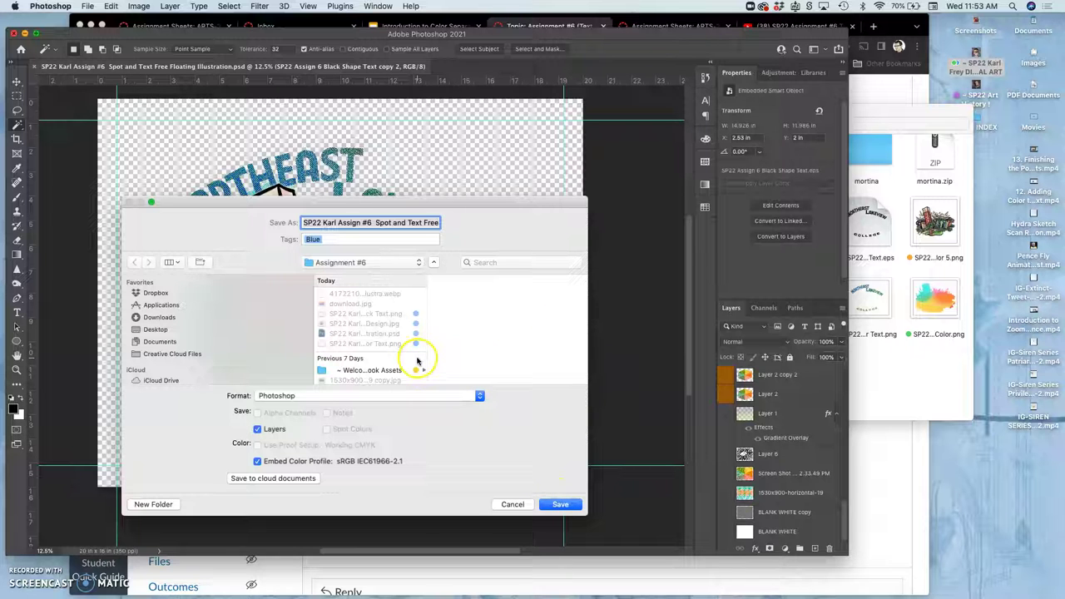
pyautogui.click(398, 396)
pyautogui.scroll(-2, 373, 533)
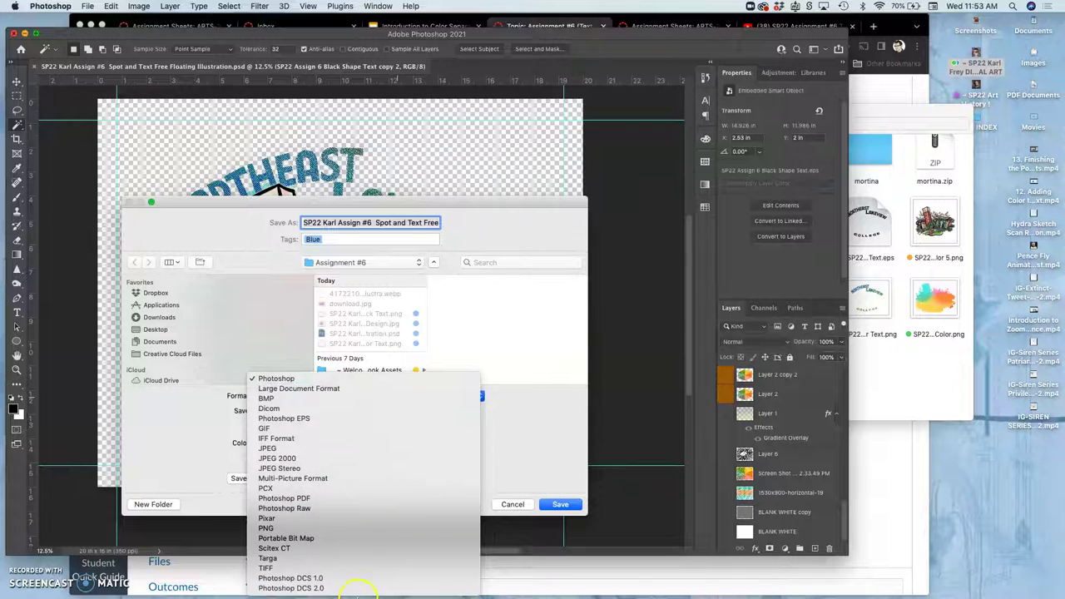
pyautogui.click(354, 528)
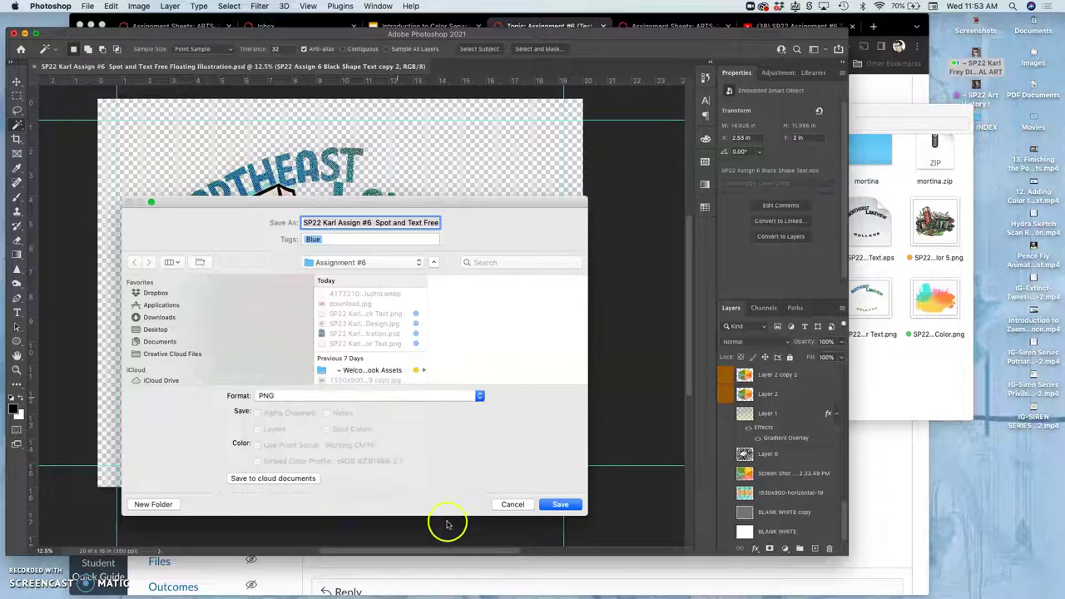
pyautogui.click(563, 506)
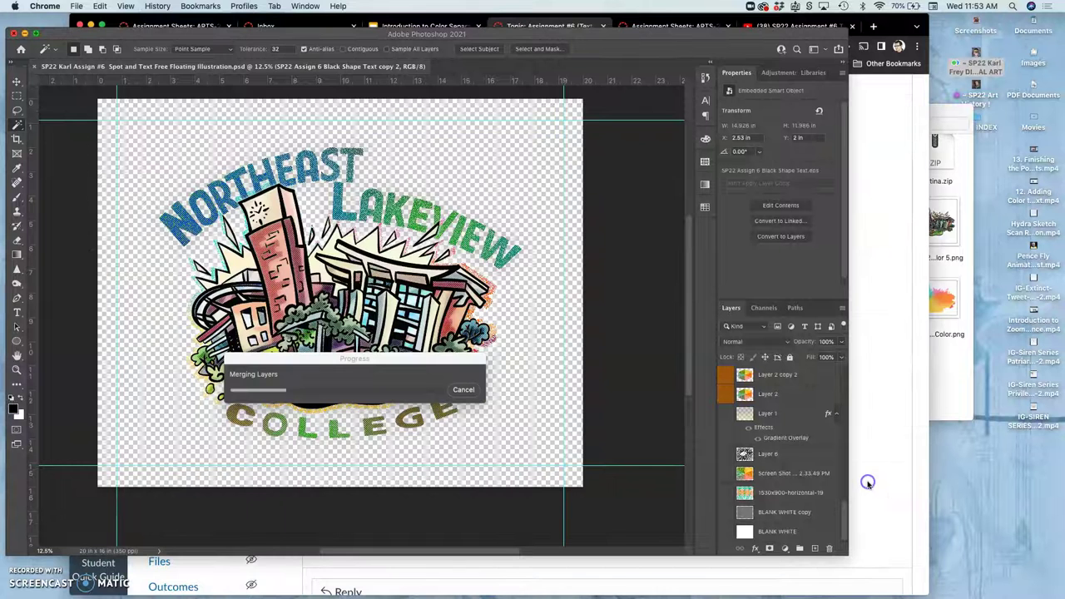
# Open the ARTS-2348-002 Home page in Canvas and scroll to Questions of the Day and Links
pyautogui.click(884, 451)
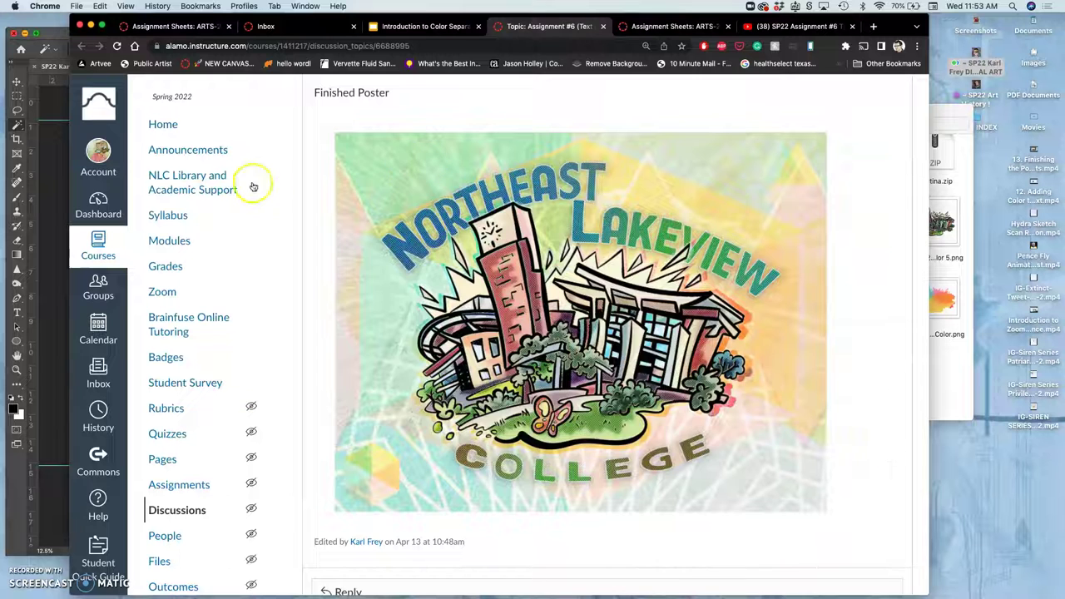
pyautogui.click(160, 125)
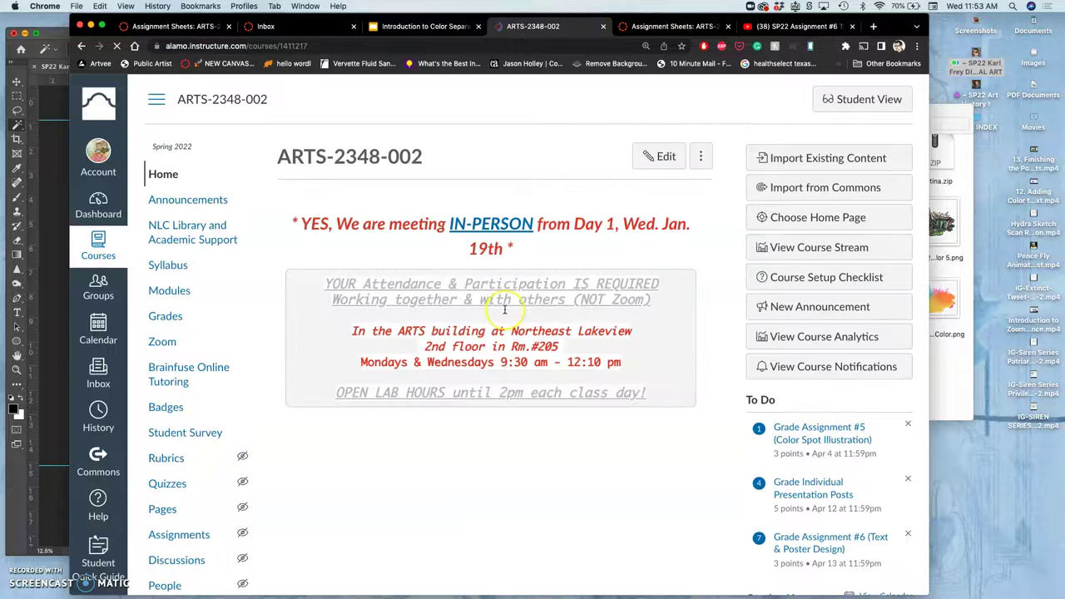
pyautogui.scroll(-5, 499, 292)
pyautogui.scroll(-10, 504, 310)
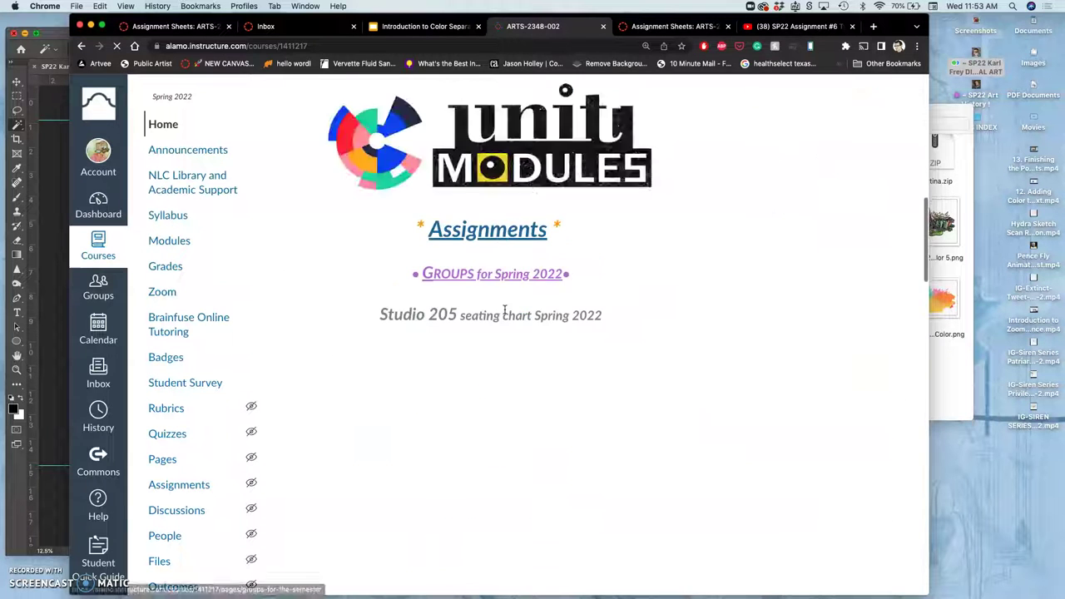
pyautogui.scroll(-2, 504, 316)
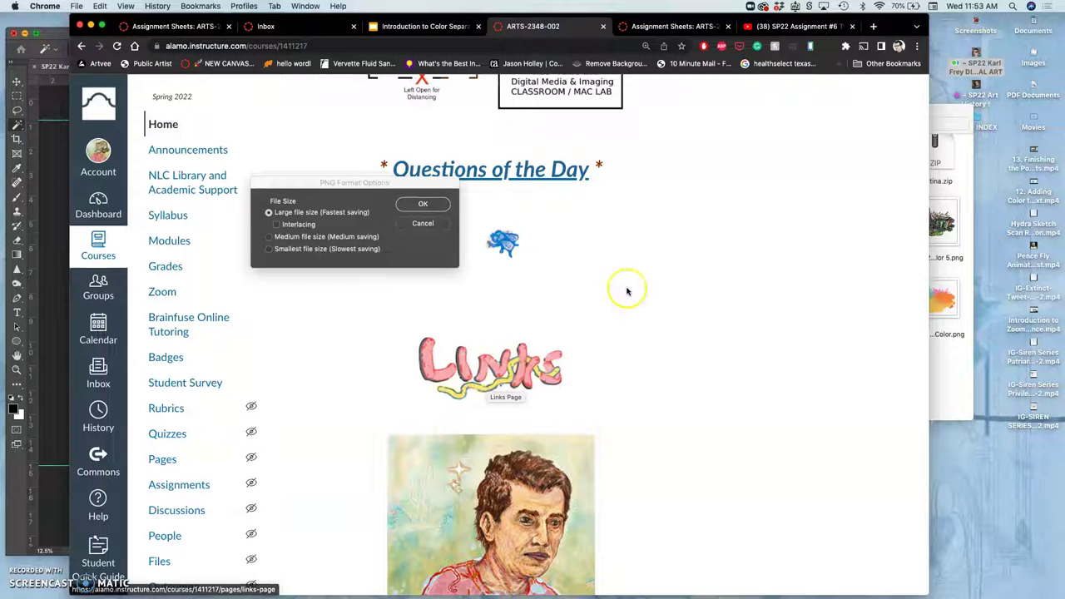
# Load redbubble.com in a new Chrome tab and accept Photoshop's Large file size PNG option
pyautogui.click(873, 26)
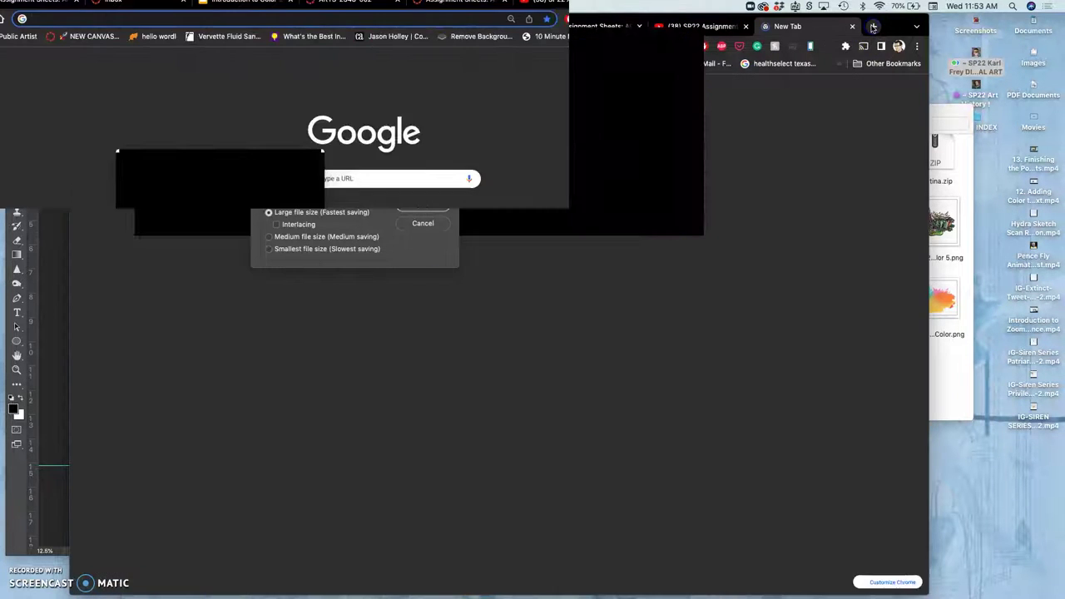
pyautogui.write('redbubble.com')
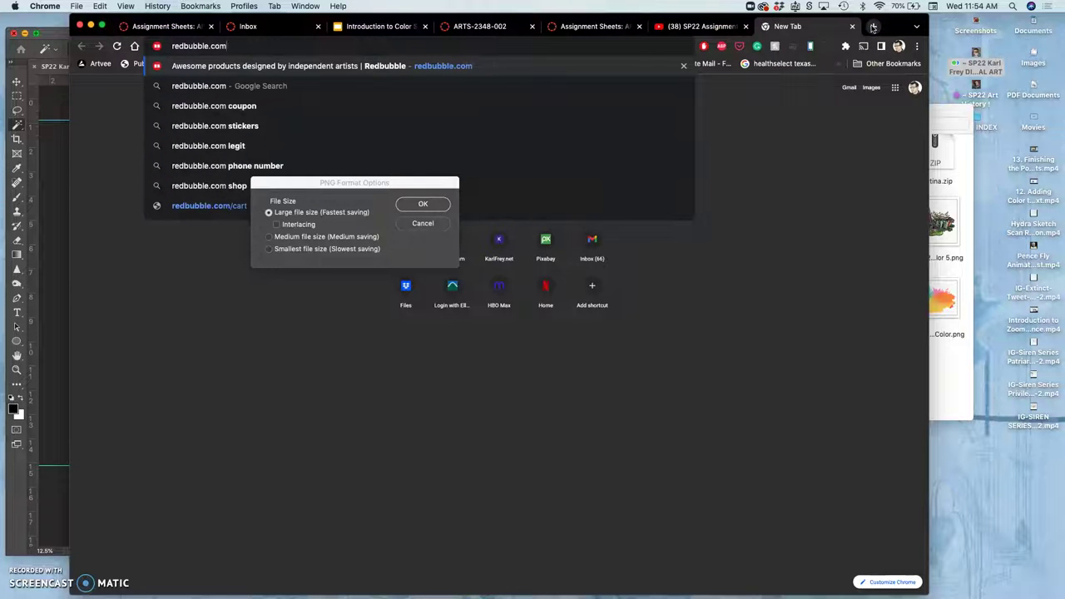
pyautogui.press('Return')
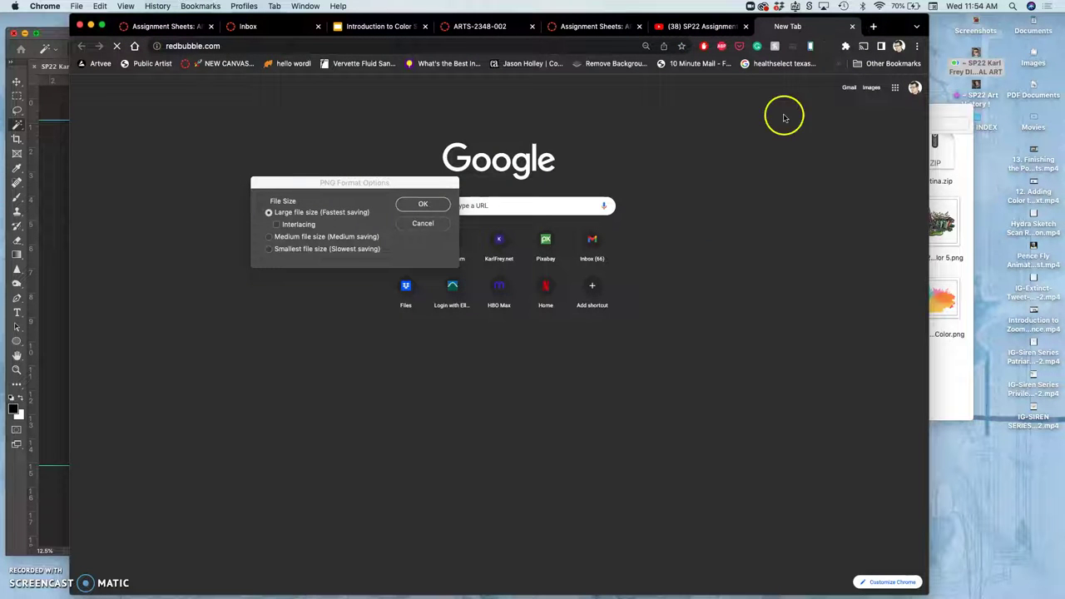
pyautogui.click(427, 206)
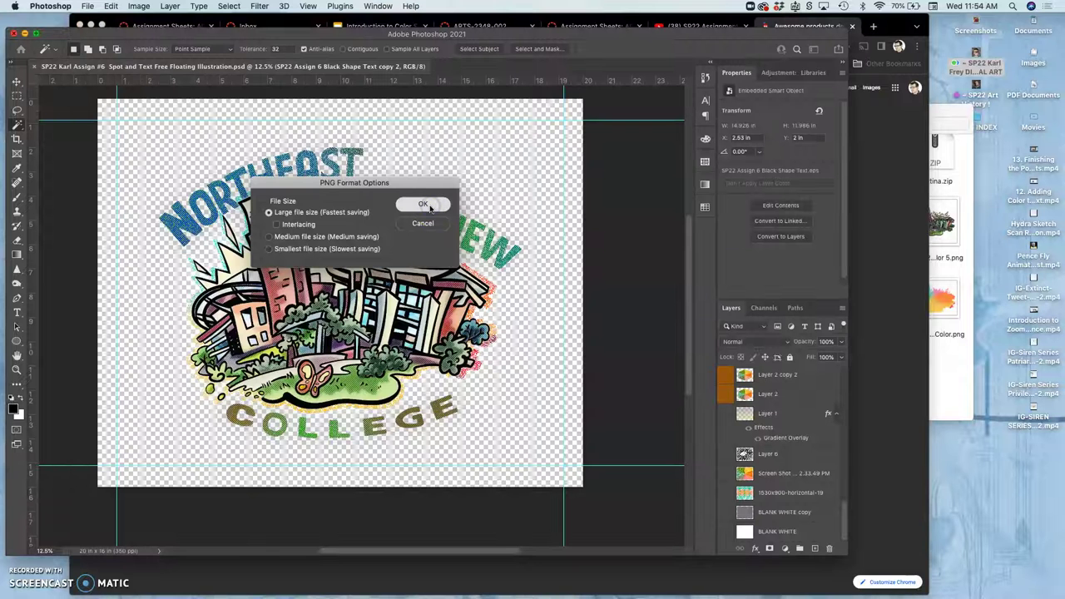
pyautogui.click(892, 140)
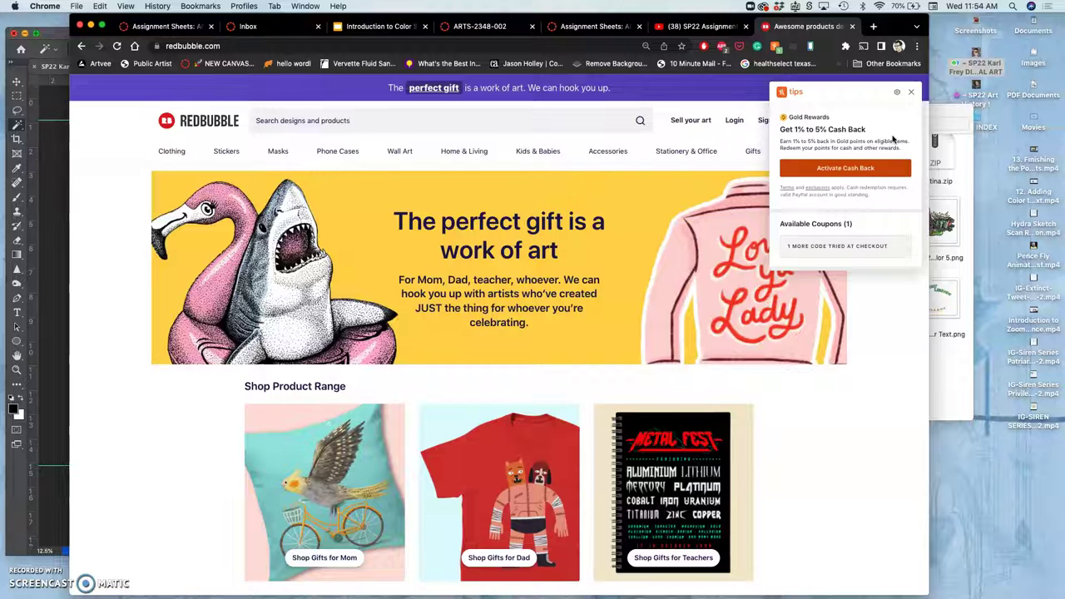
# Dismiss the Honey cash-back popup and submit the saved account details on Redbubble's Log In page
pyautogui.click(911, 92)
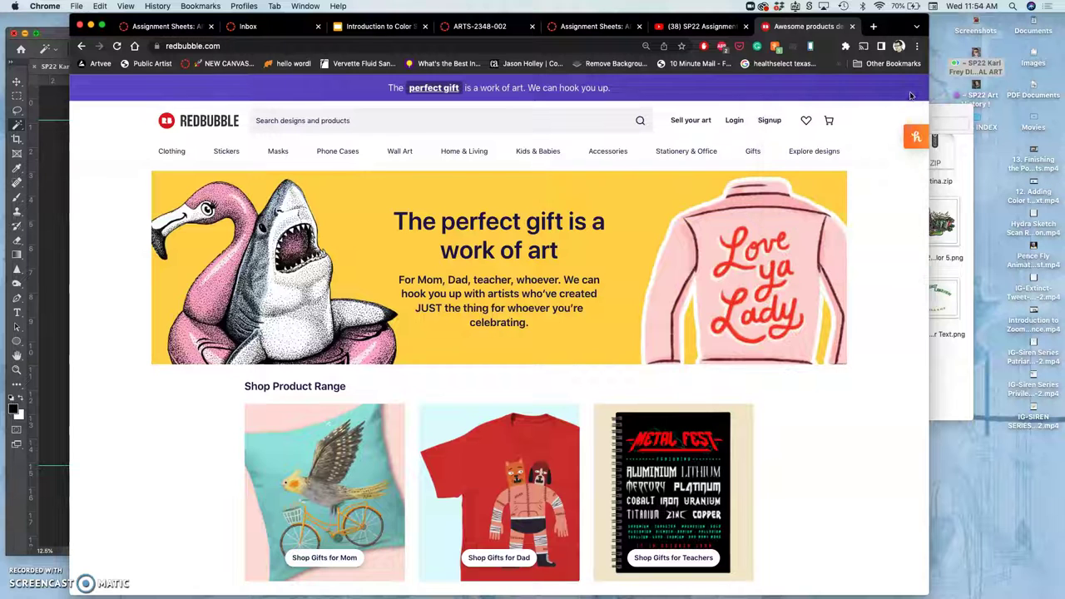
pyautogui.click(736, 122)
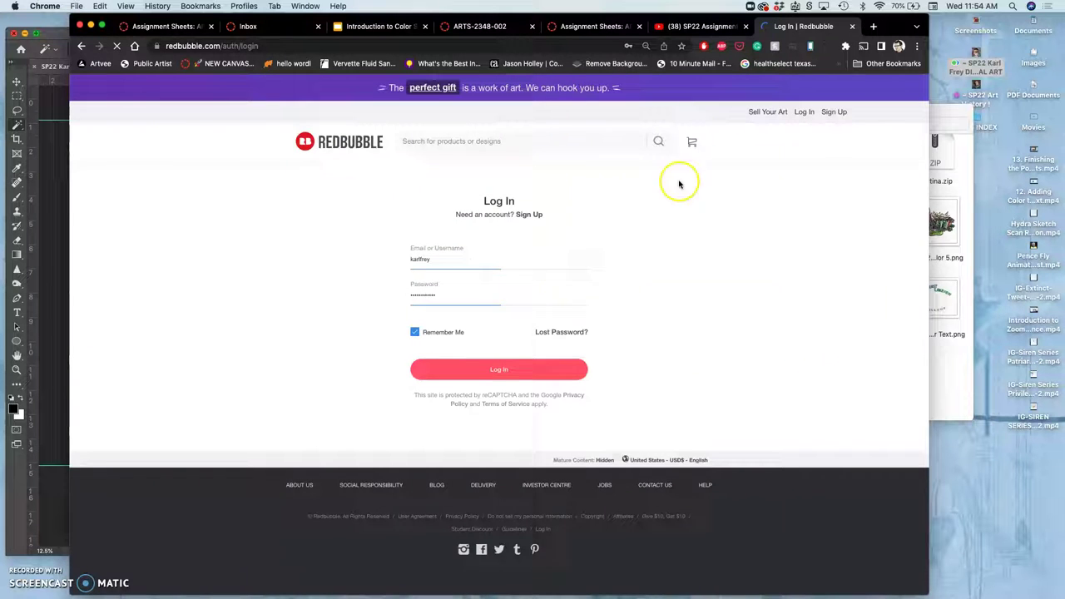
pyautogui.click(489, 366)
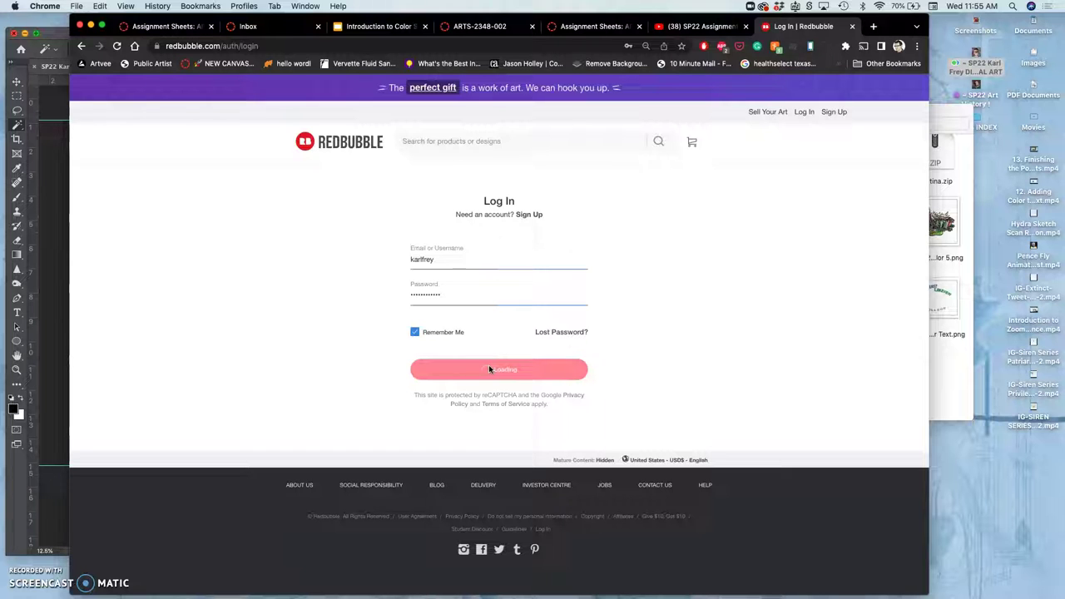
# Resubmit the Redbubble sign-in, then switch back to Photoshop with Cmd+Tab
pyautogui.click(540, 374)
pyautogui.press('super+Tab')
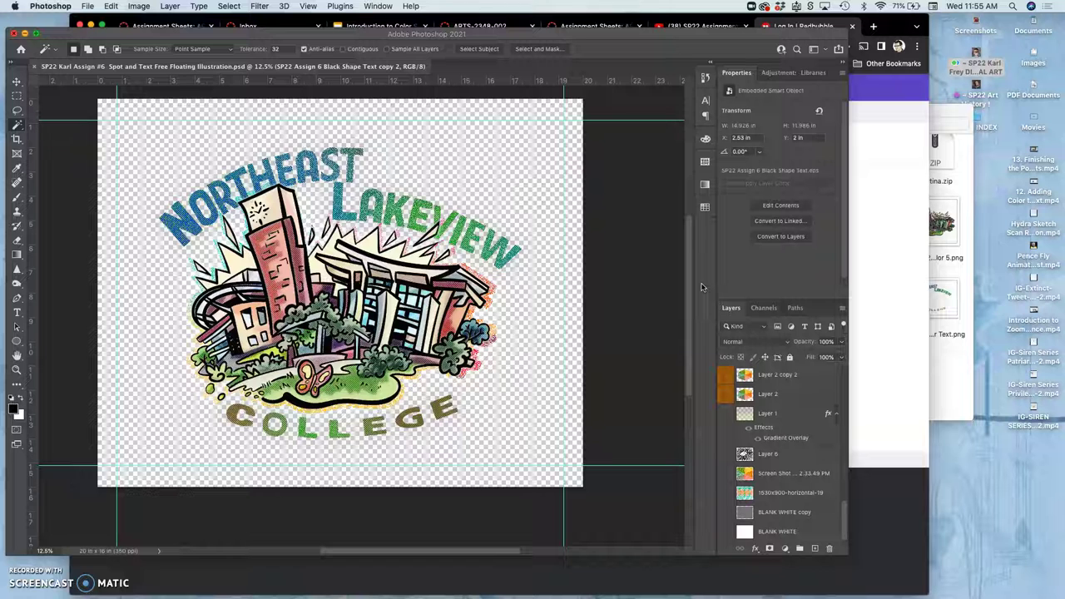
# Leave the LAKEVIEW lettering selection and return to Chrome's Redbubble login page with saved credentials autofilled
pyautogui.click(59, 226)
pyautogui.click(386, 220)
pyautogui.click(891, 412)
pyautogui.click(896, 371)
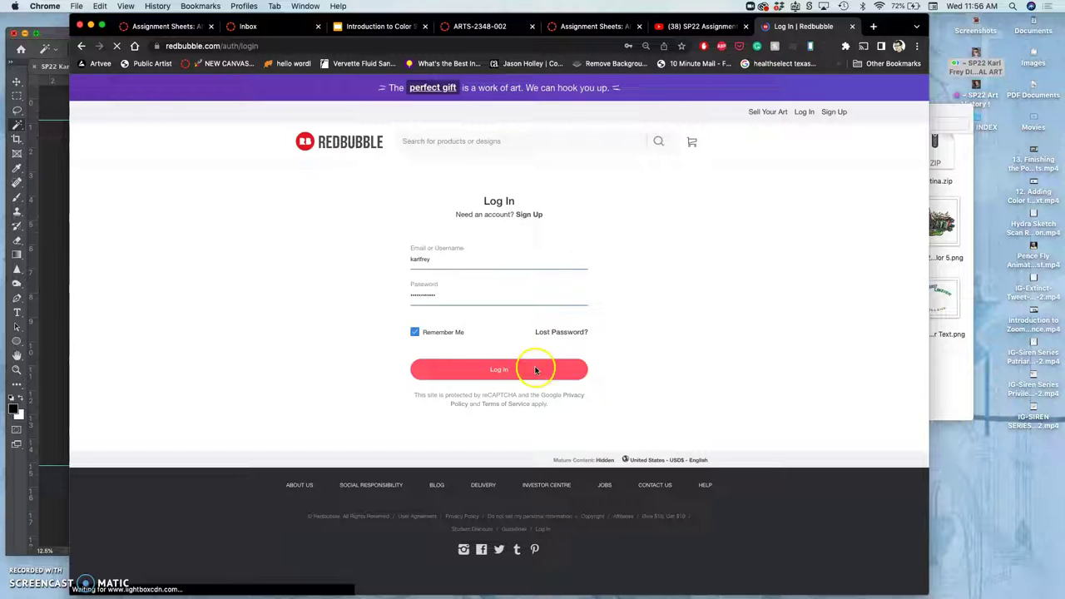
# Submit the Redbubble login, retrying once, to sign in to the account
pyautogui.click(535, 370)
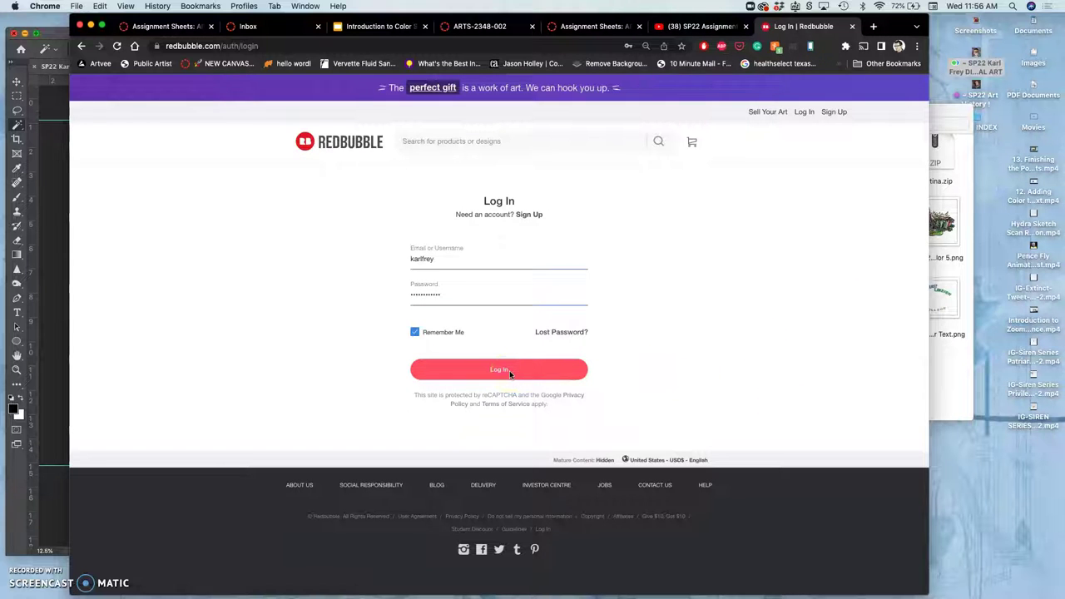
pyautogui.click(510, 374)
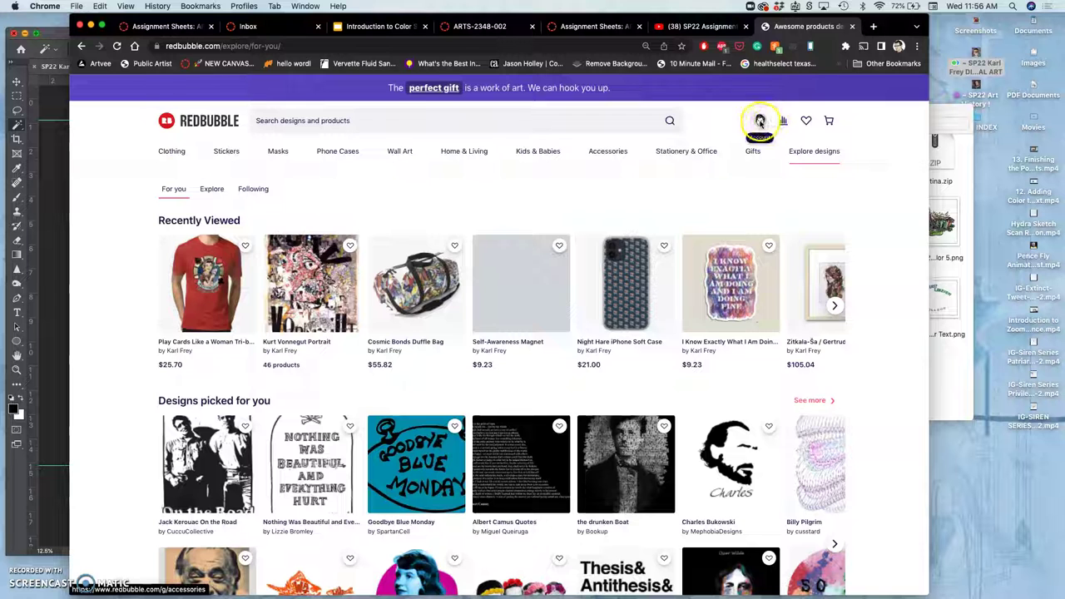
# Start a new portfolio work from the avatar menu and choose to upload a new artwork file
pyautogui.moveTo(759, 120)
pyautogui.click(747, 277)
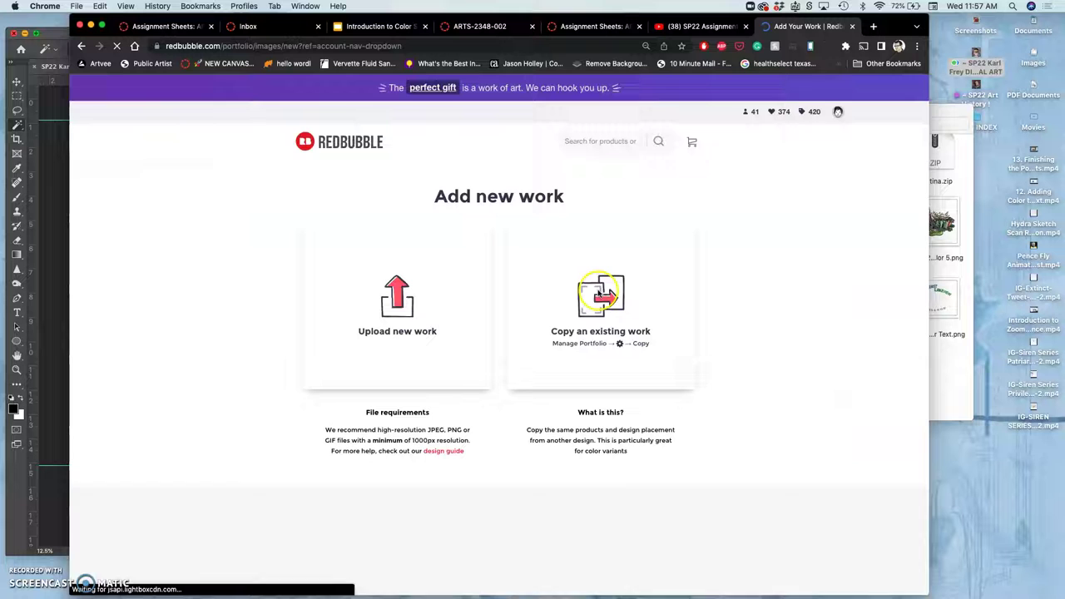
pyautogui.click(416, 315)
pyautogui.click(396, 305)
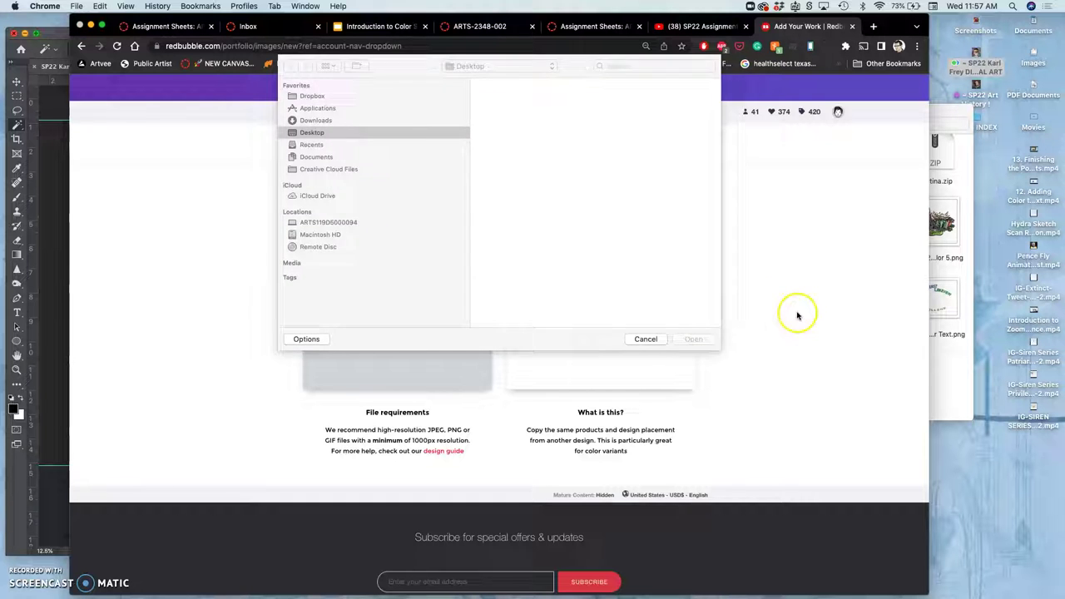
# Find the college illustration PNG from the Assignment #6 folder by name and upload it
pyautogui.doubleClick(973, 268)
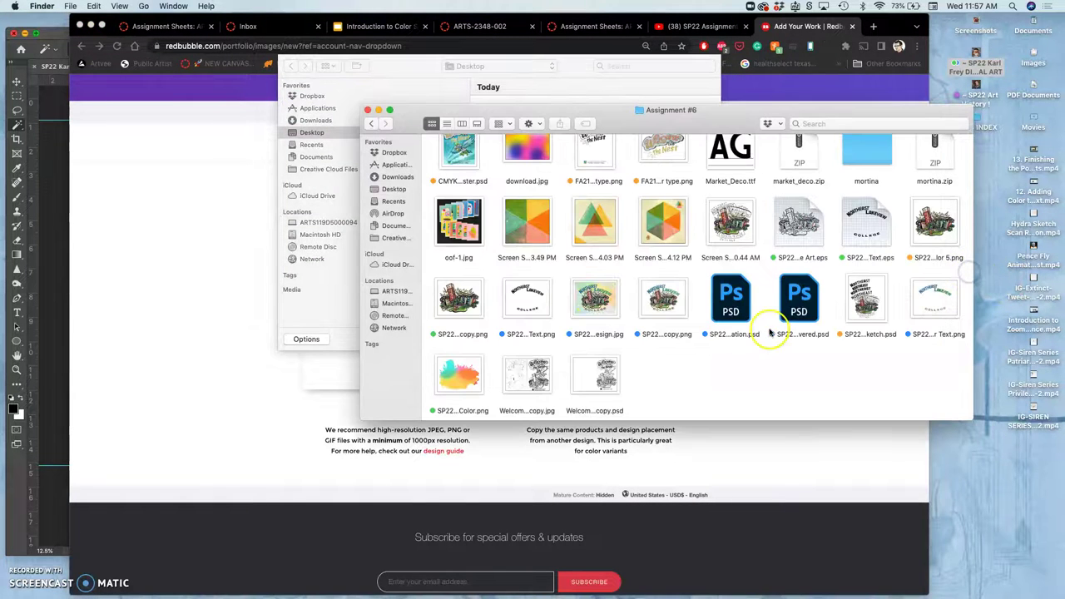
pyautogui.click(670, 336)
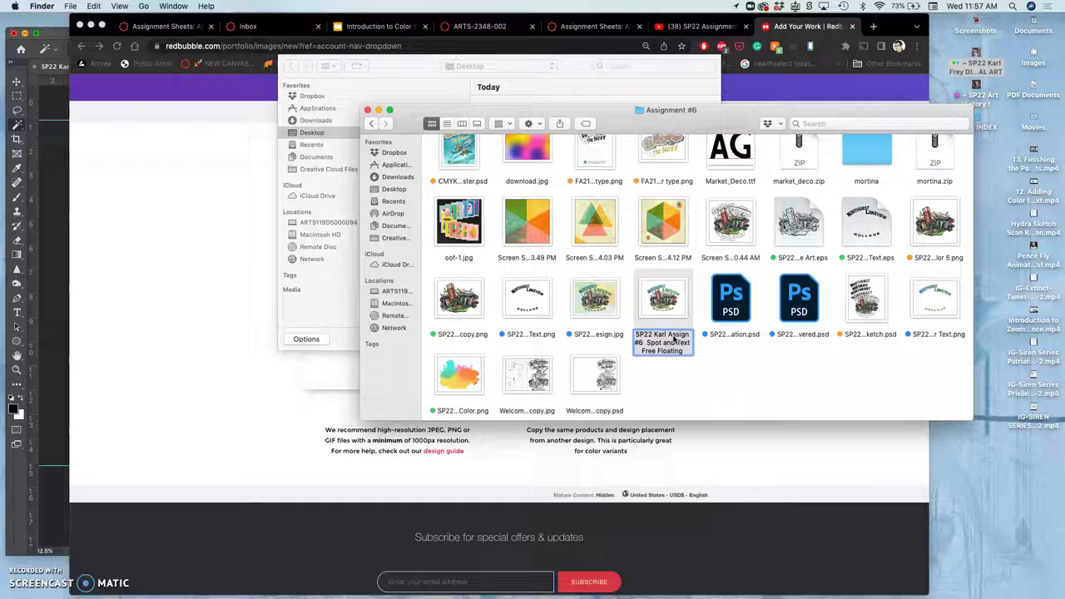
pyautogui.click(332, 295)
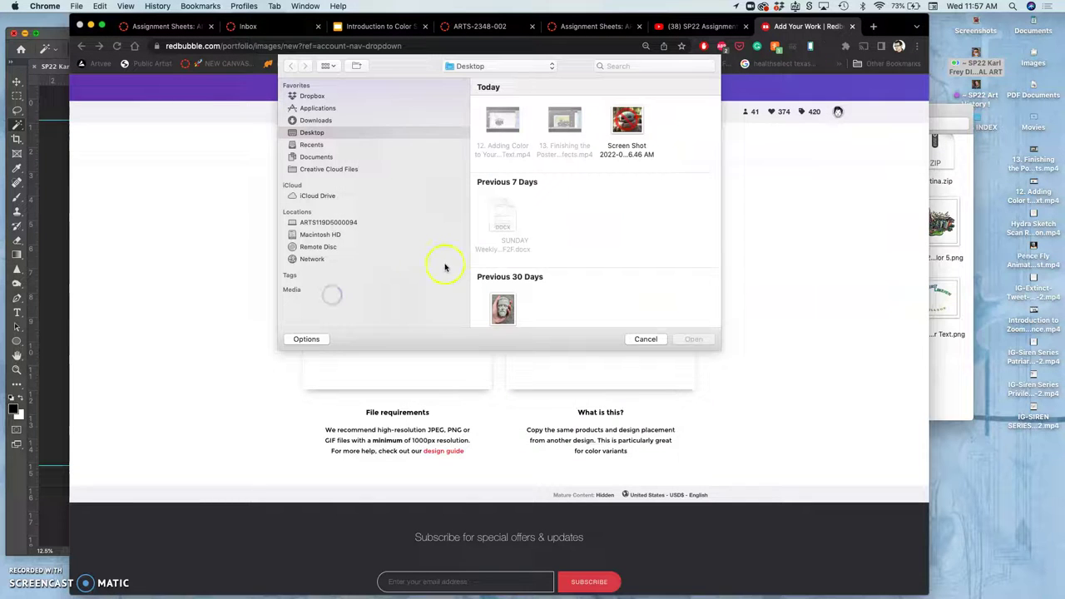
pyautogui.click(643, 66)
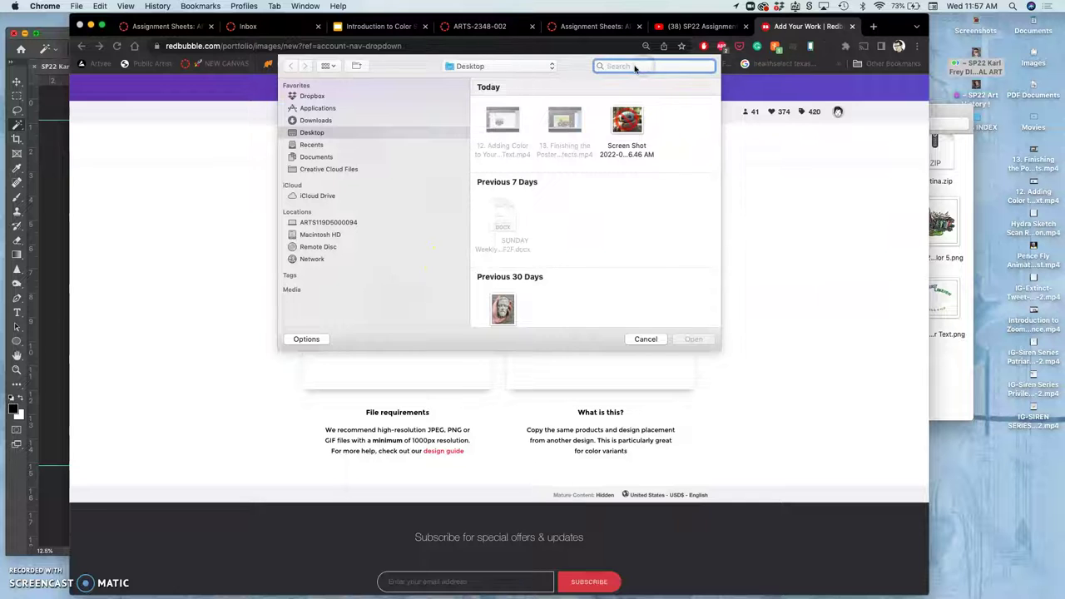
pyautogui.write('SP22 Karl Assign #6 Spot and Text Free Floating Illustration copy')
pyautogui.click(503, 140)
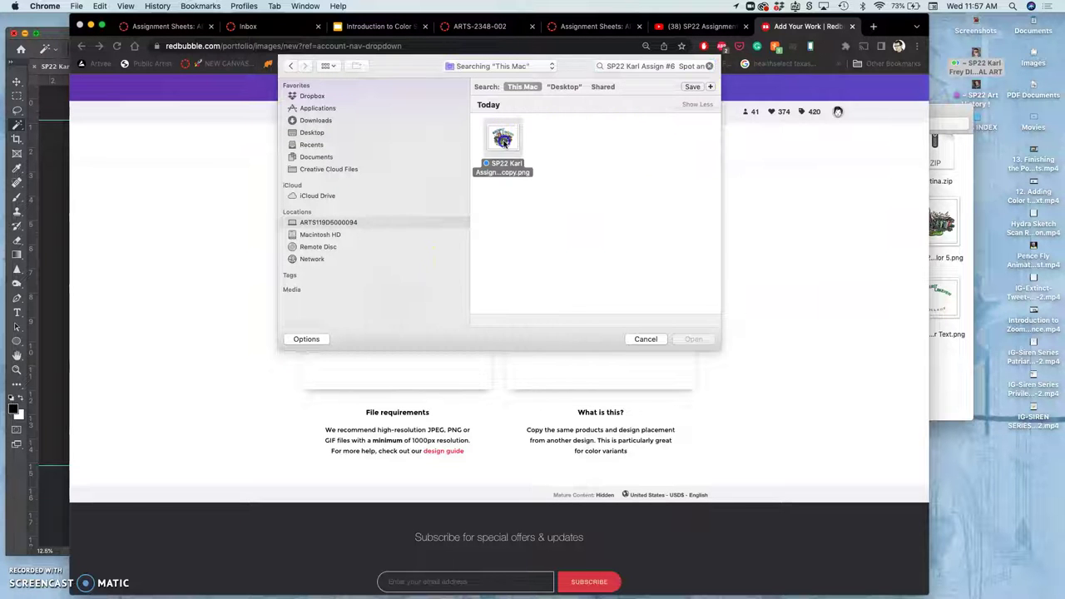
pyautogui.click(696, 340)
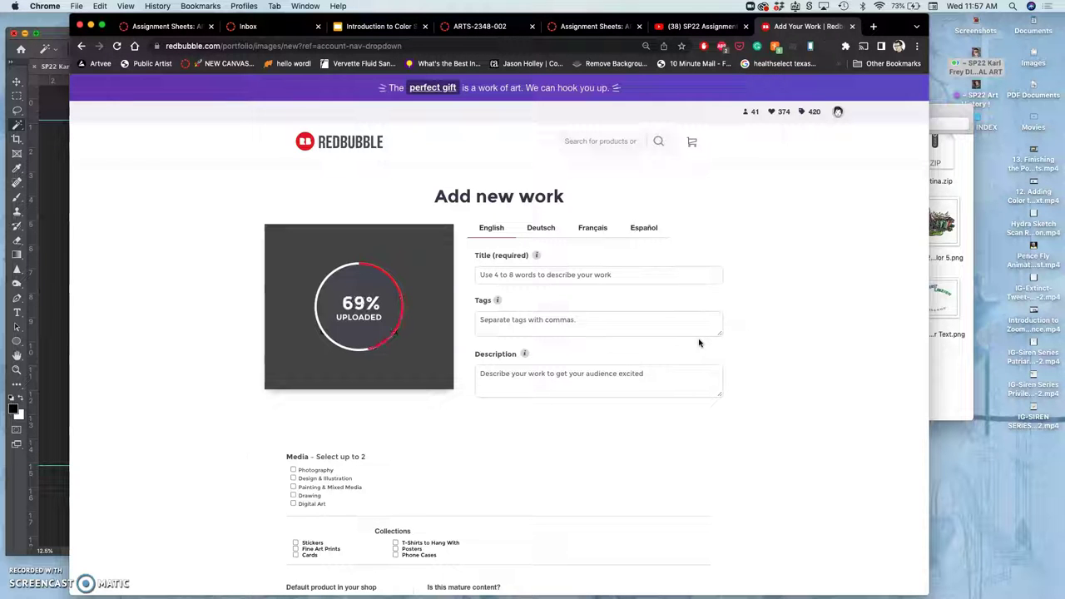
# Enter 'College Spot Illustration Portrait' as the artwork's title, correcting a mistyped start
pyautogui.click(530, 278)
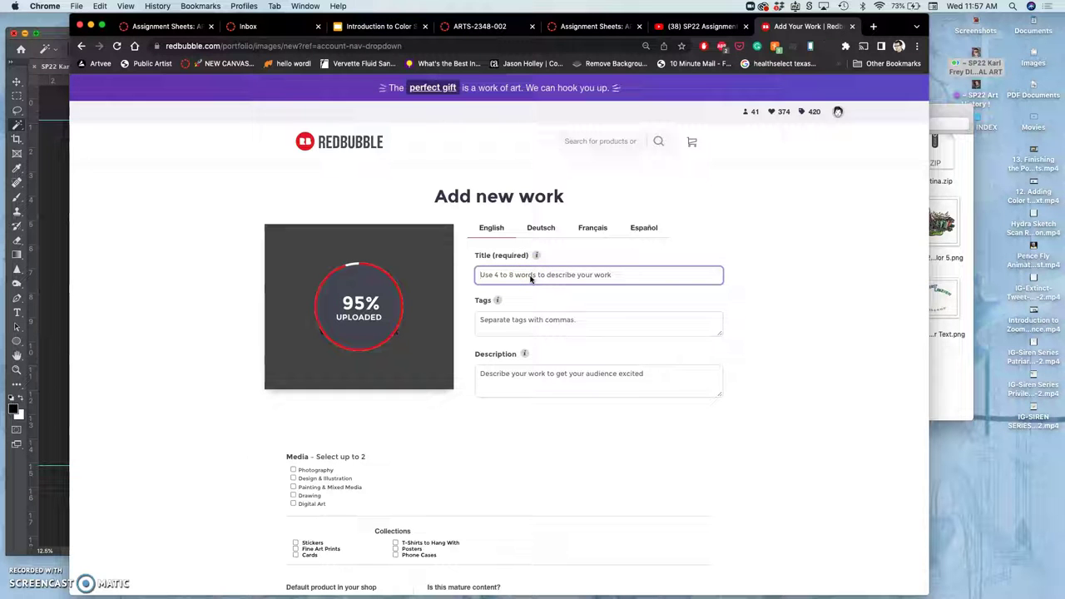
pyautogui.write('Nor')
pyautogui.press('BackSpace')
pyautogui.press('BackSpace')
pyautogui.write('College ')
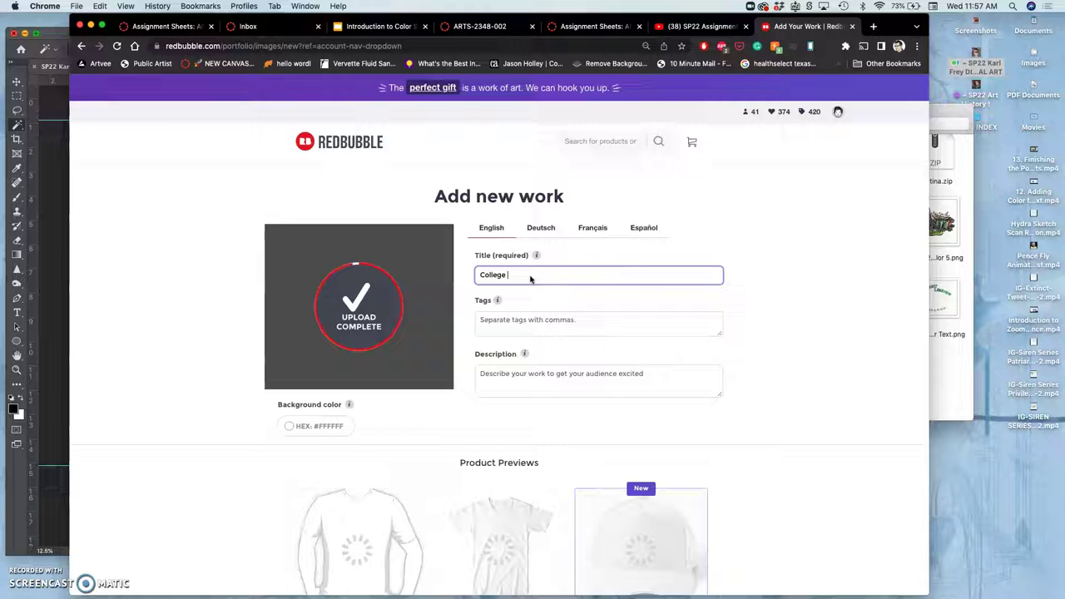
pyautogui.write('Spot Illustration Portrait')
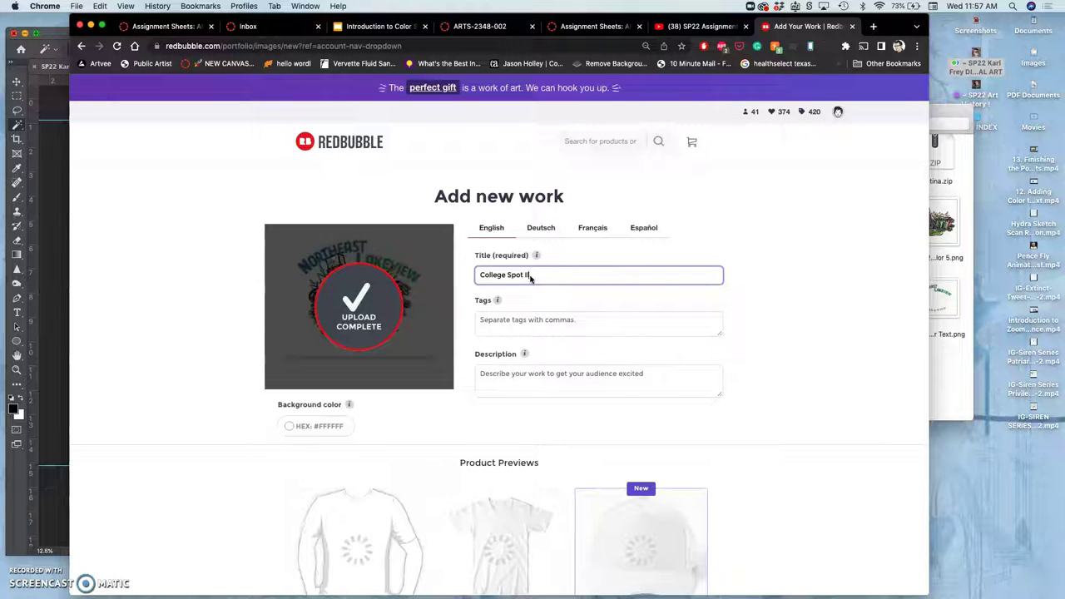
pyautogui.click(209, 406)
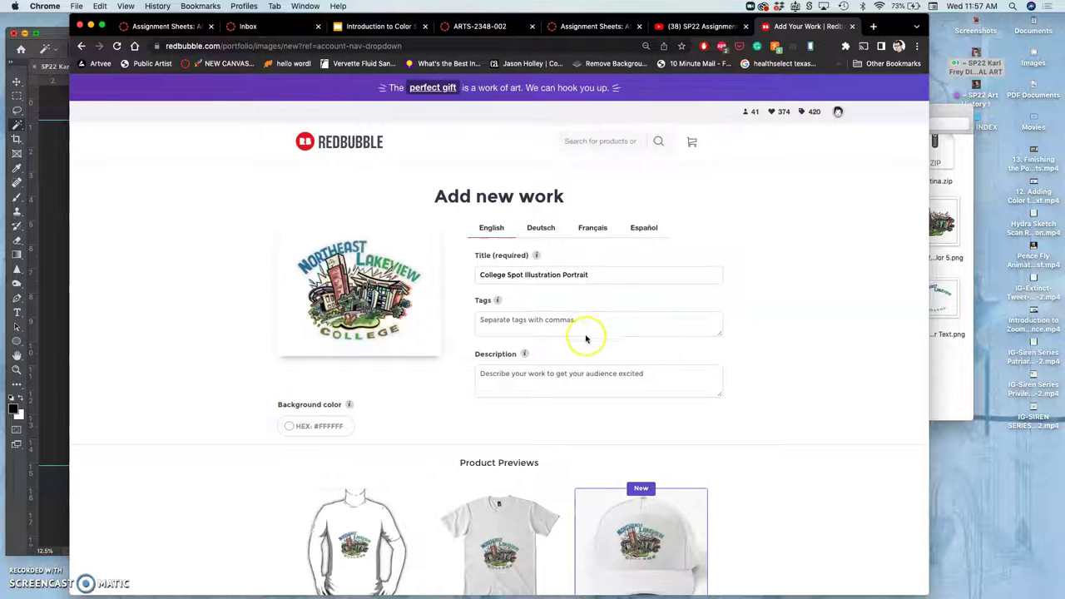
pyautogui.scroll(-5, 535, 411)
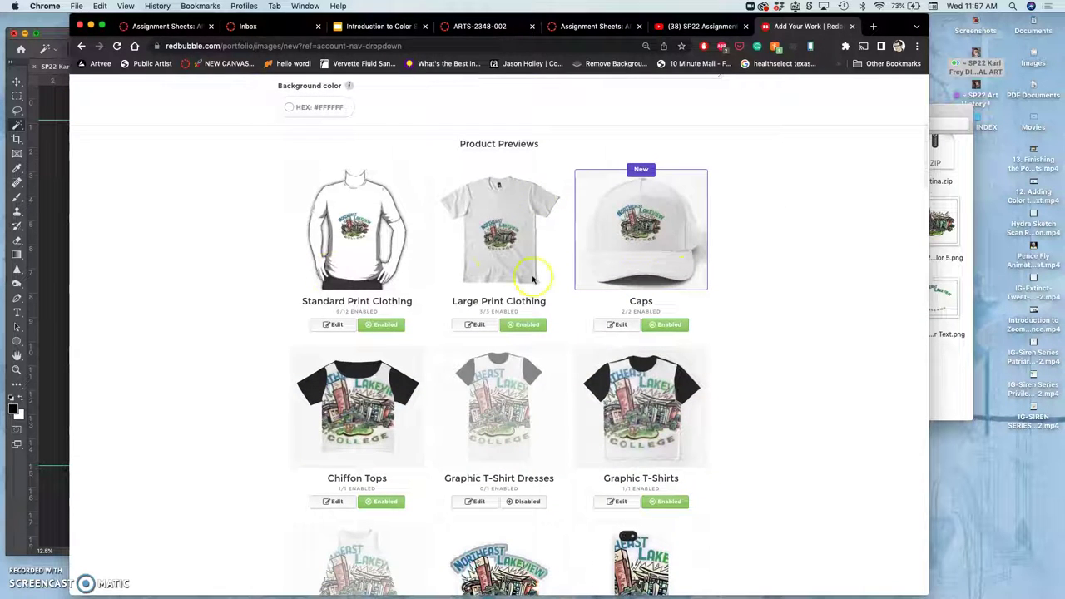
pyautogui.scroll(-10, 752, 421)
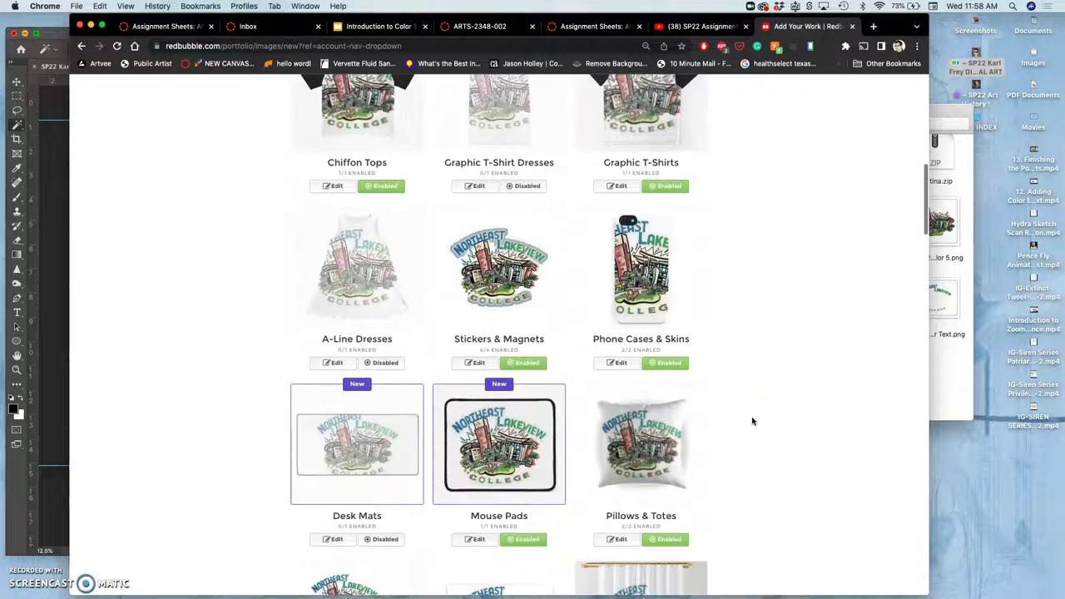
pyautogui.scroll(-4, 752, 421)
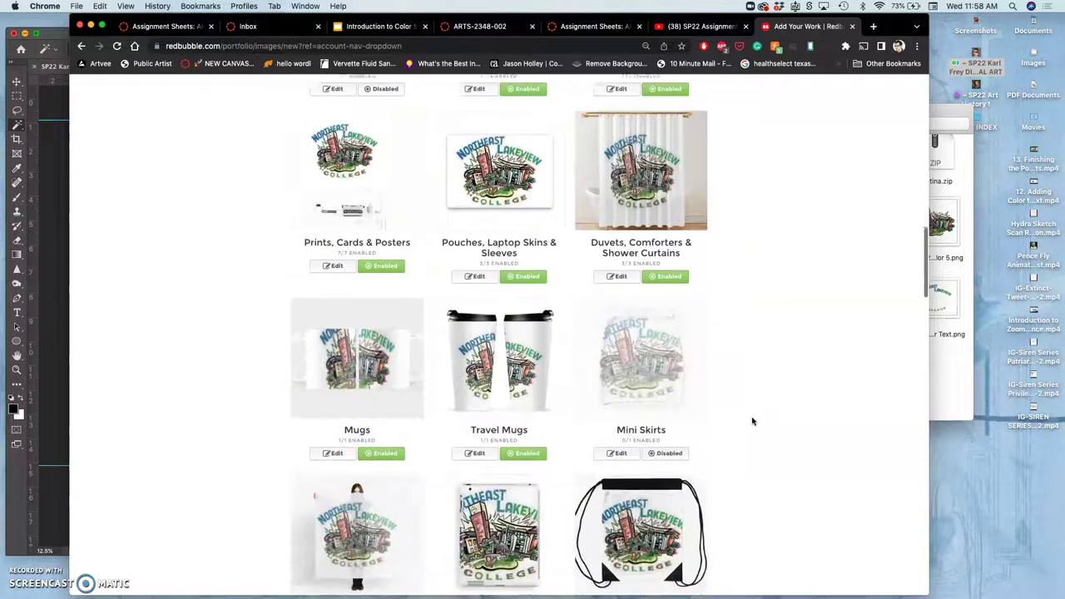
pyautogui.scroll(-12, 720, 362)
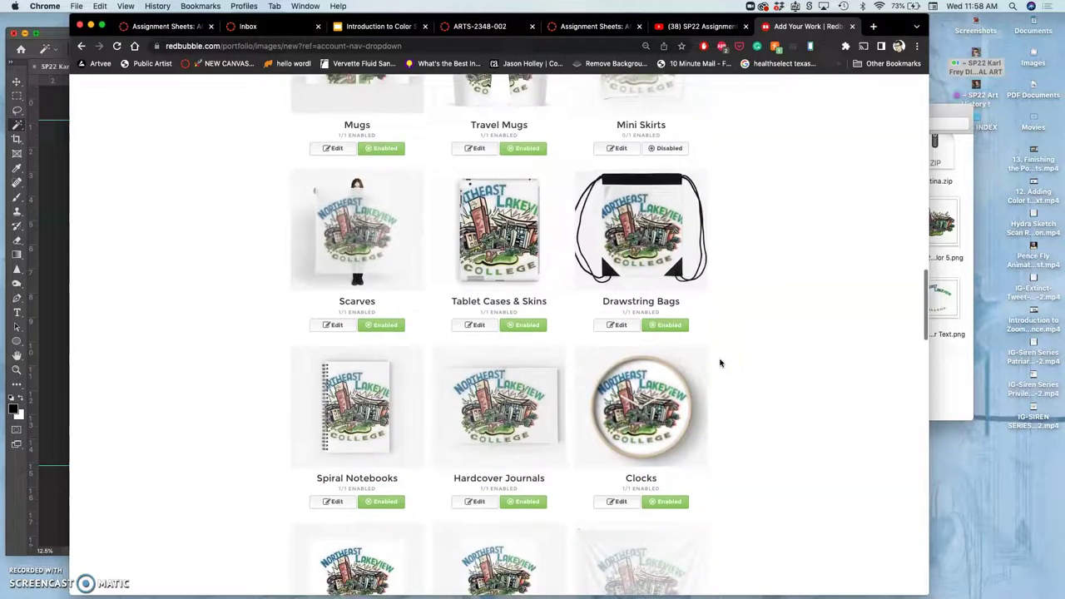
pyautogui.scroll(-13, 720, 362)
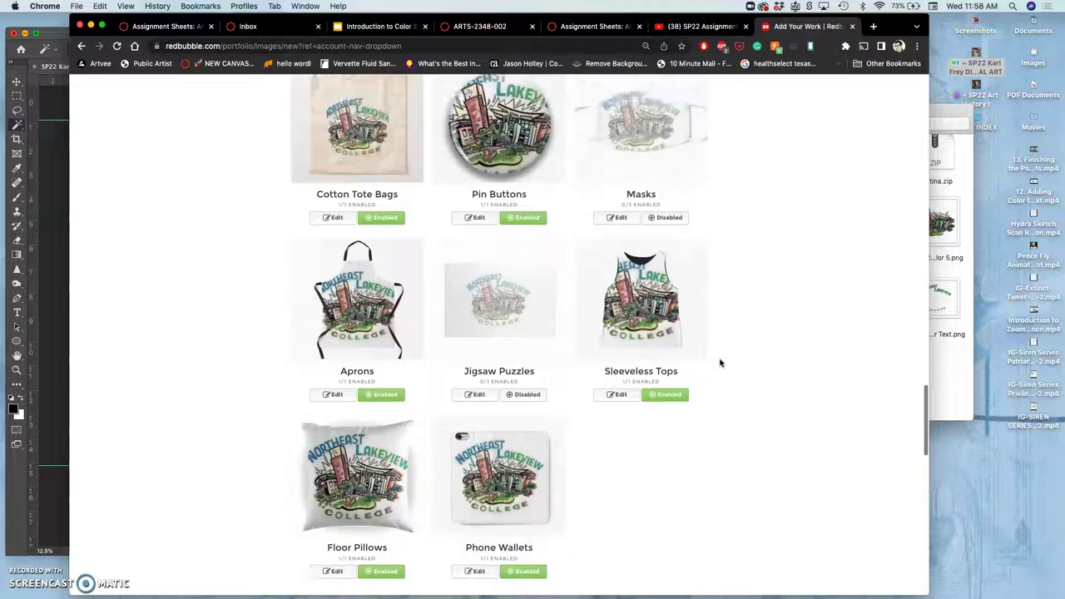
pyautogui.scroll(-3, 721, 361)
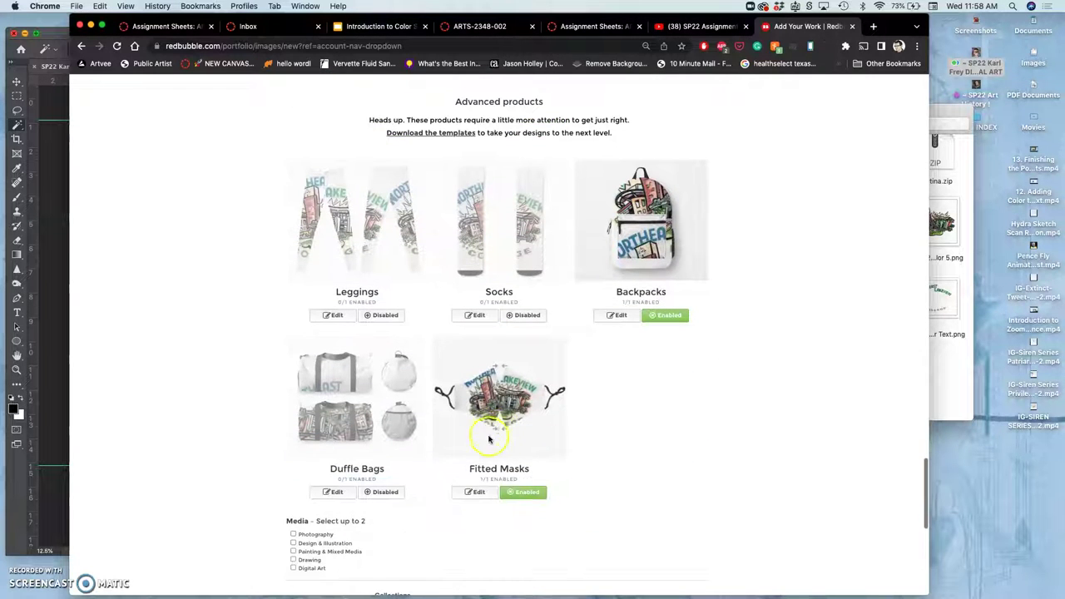
pyautogui.scroll(-1, 685, 387)
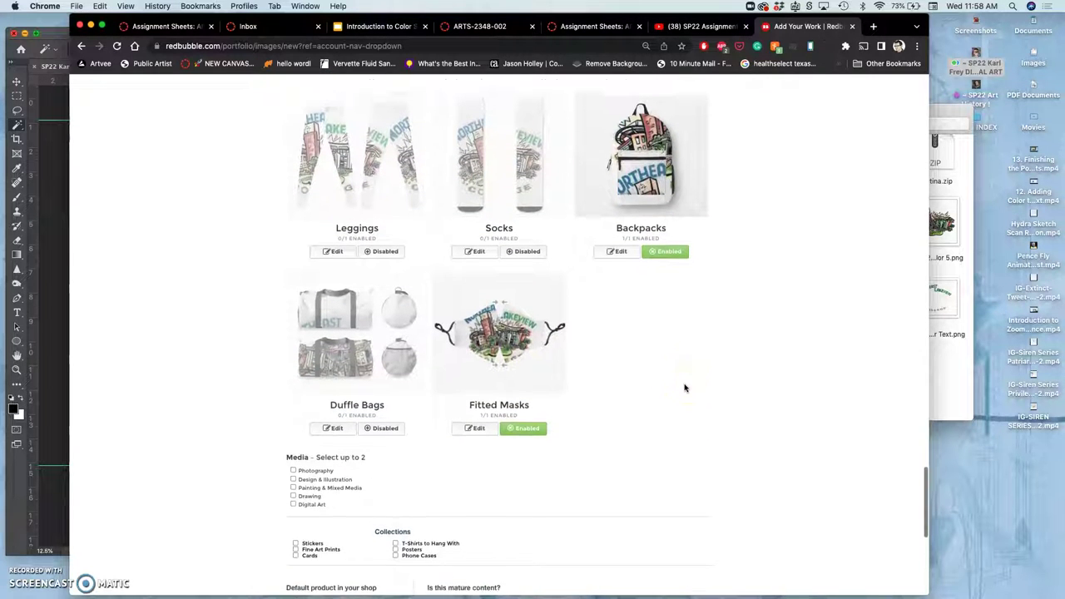
pyautogui.scroll(4, 684, 387)
pyautogui.scroll(-1, 677, 380)
pyautogui.click(632, 399)
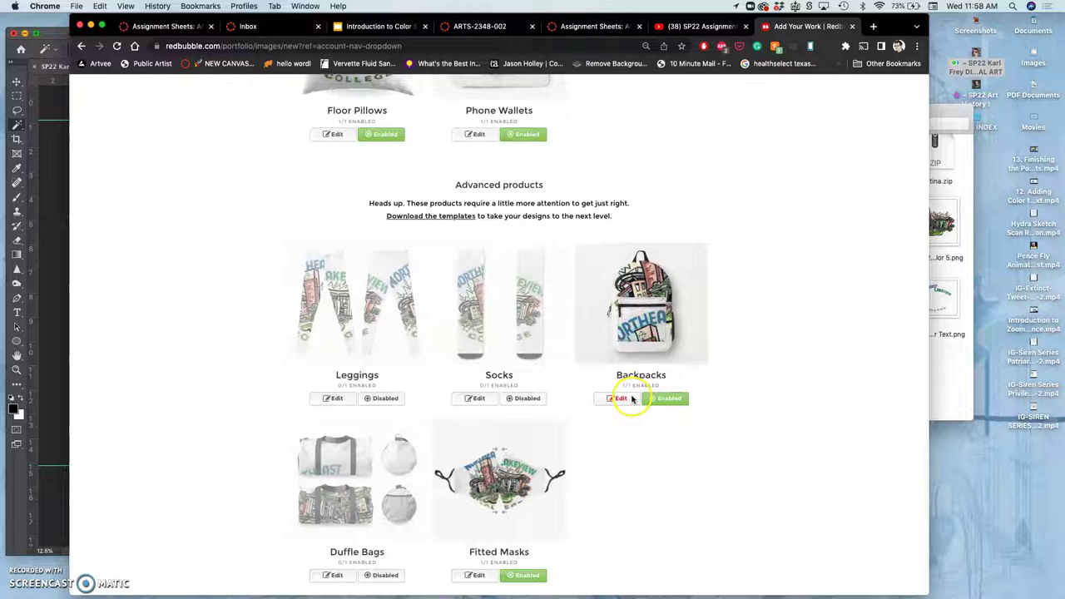
pyautogui.scroll(5, 651, 451)
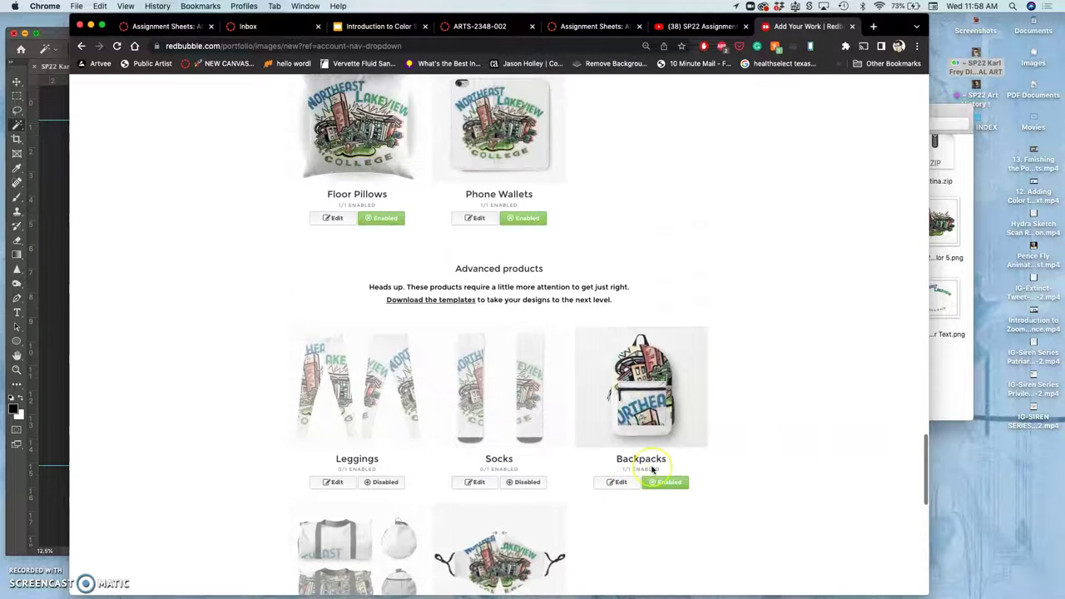
pyautogui.scroll(2, 651, 470)
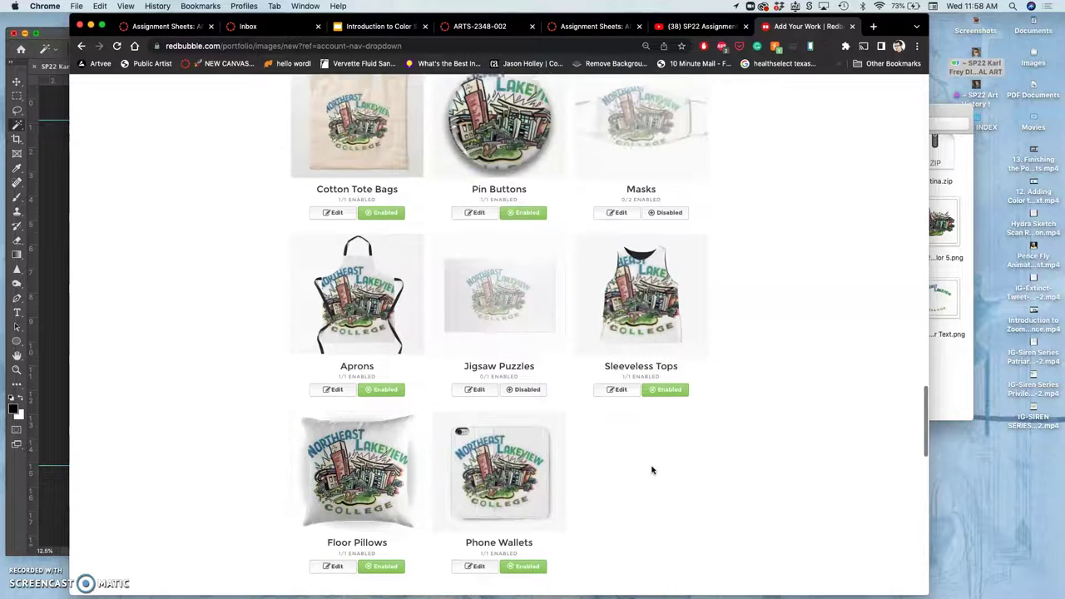
pyautogui.click(447, 430)
pyautogui.click(690, 409)
pyautogui.scroll(3, 690, 412)
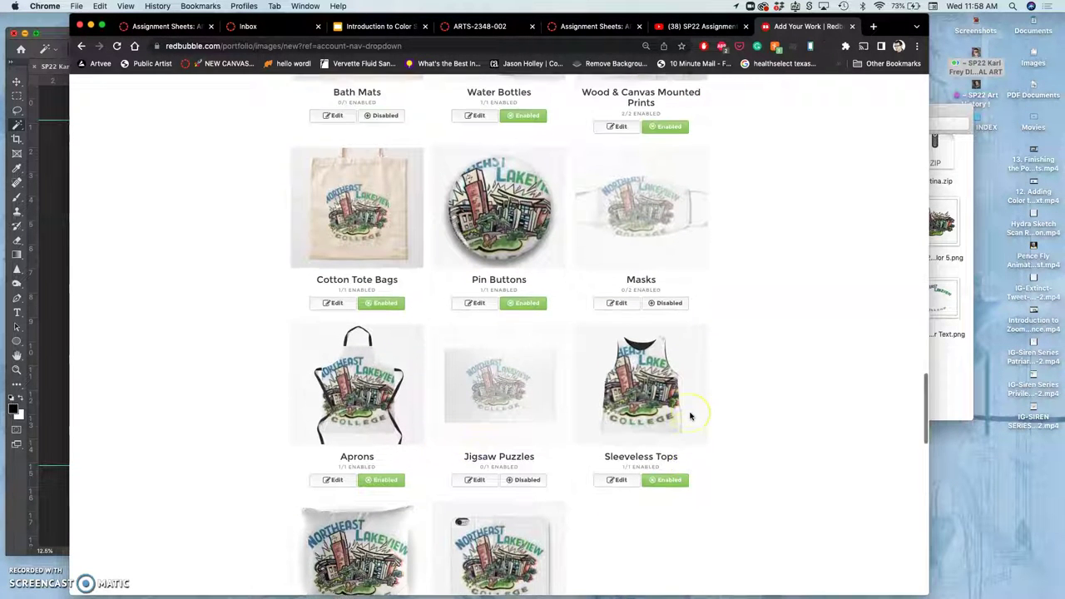
pyautogui.scroll(20, 690, 416)
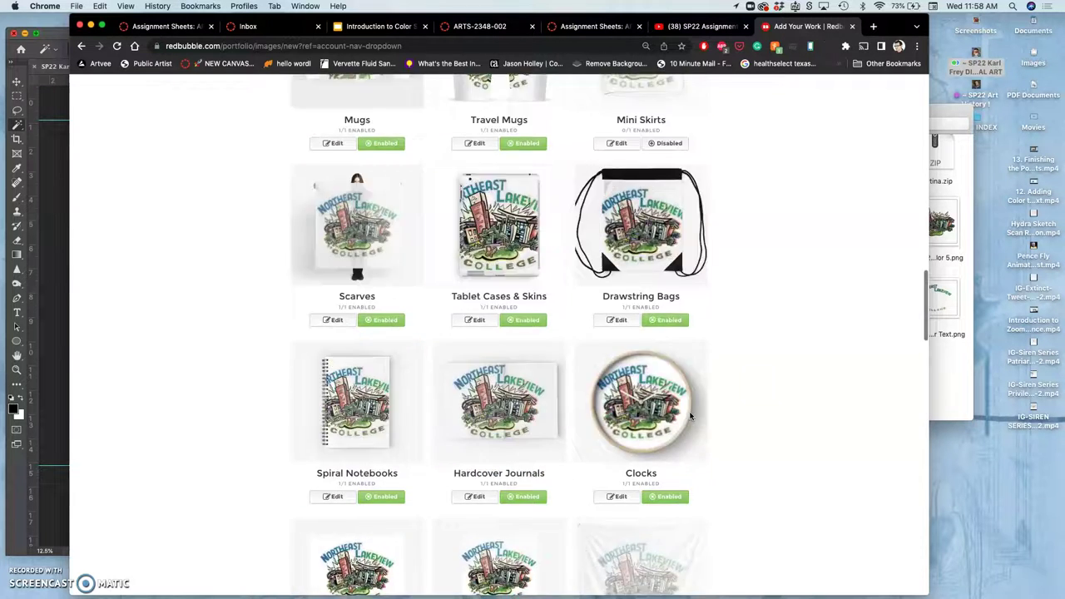
pyautogui.scroll(3, 689, 411)
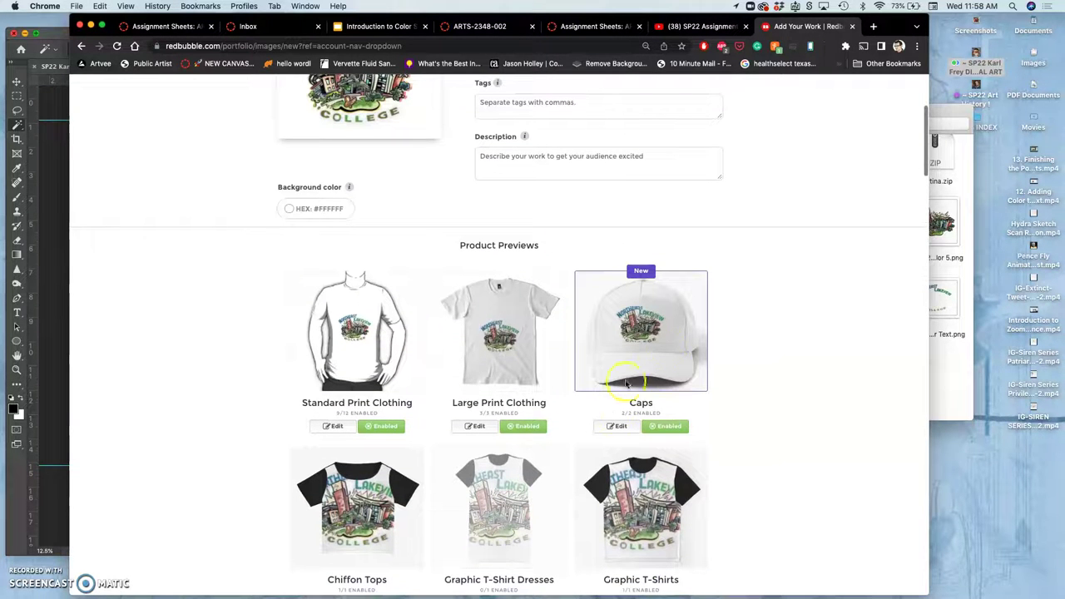
pyautogui.click(566, 341)
pyautogui.click(346, 375)
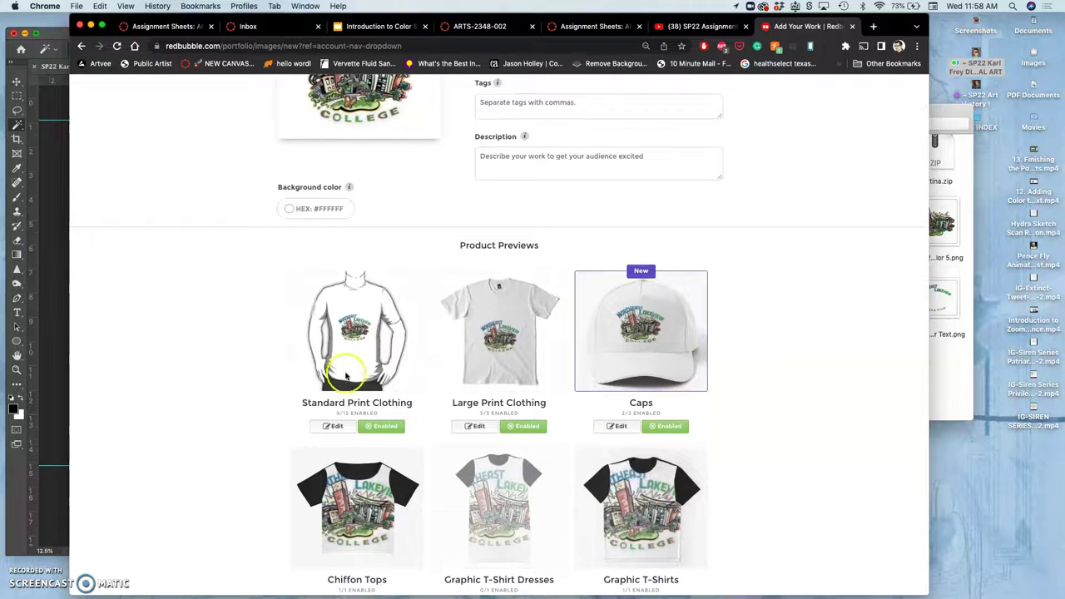
# Make the Essential T-Shirt heather grey and enlarge the design from 35% to 43%, nudged up-left
pyautogui.click(334, 427)
pyautogui.press('super+equal')
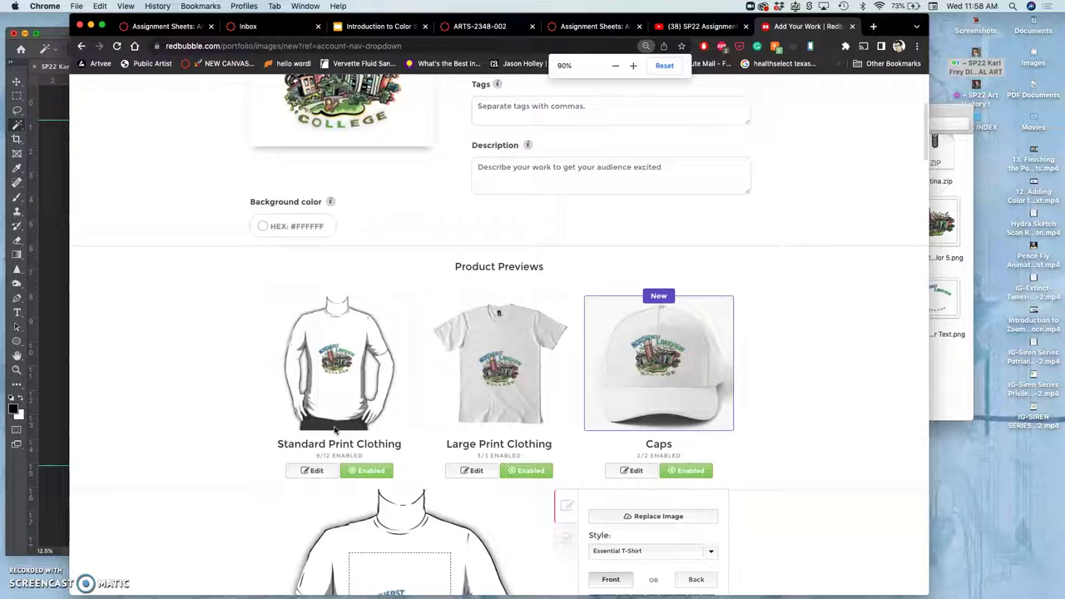
pyautogui.press('super+equal')
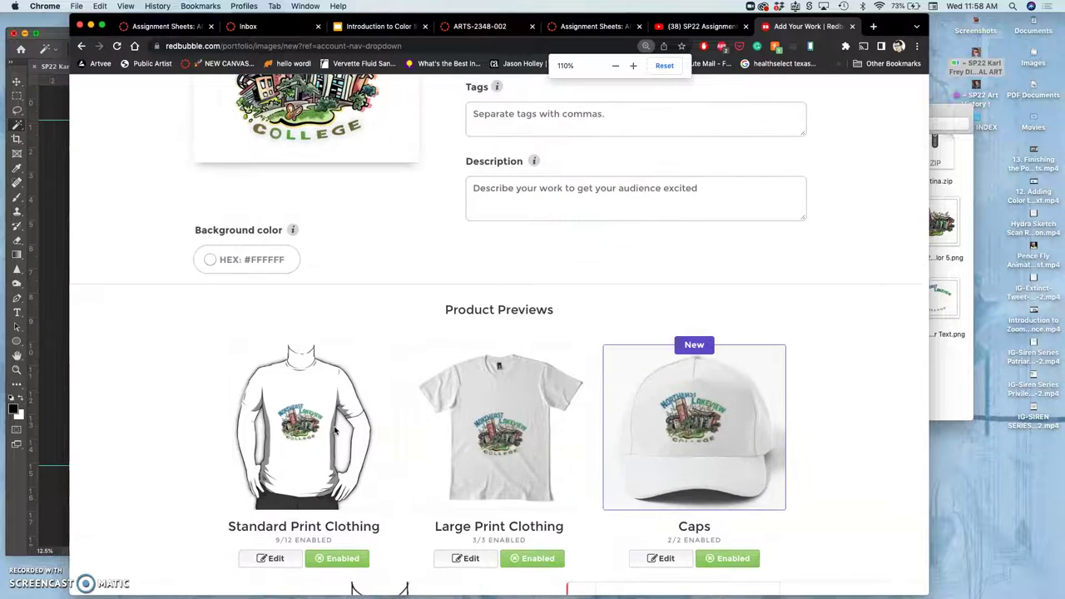
pyautogui.scroll(-5, 335, 429)
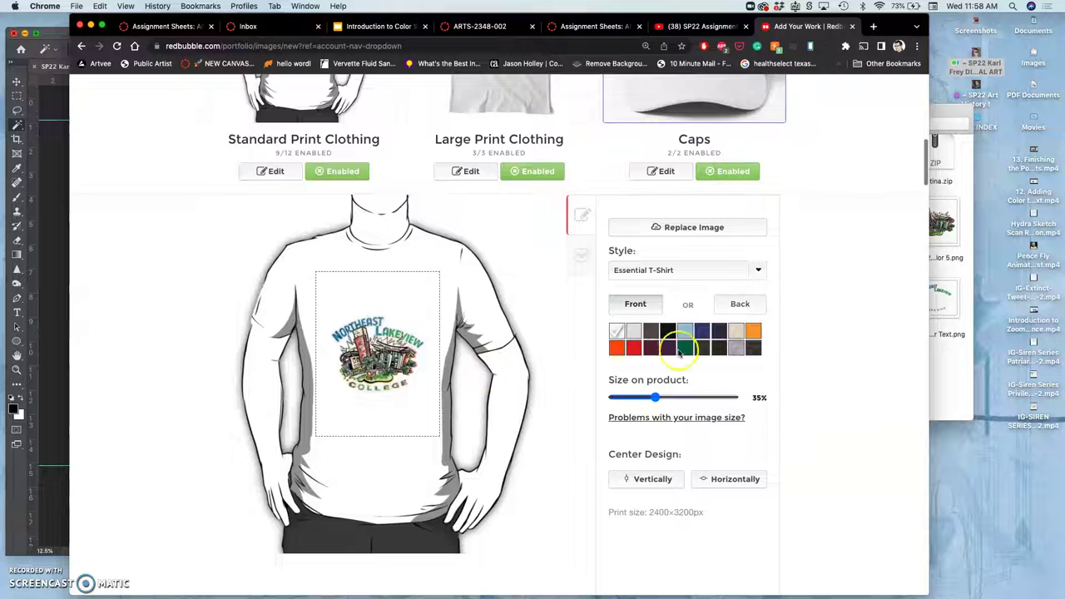
pyautogui.click(735, 348)
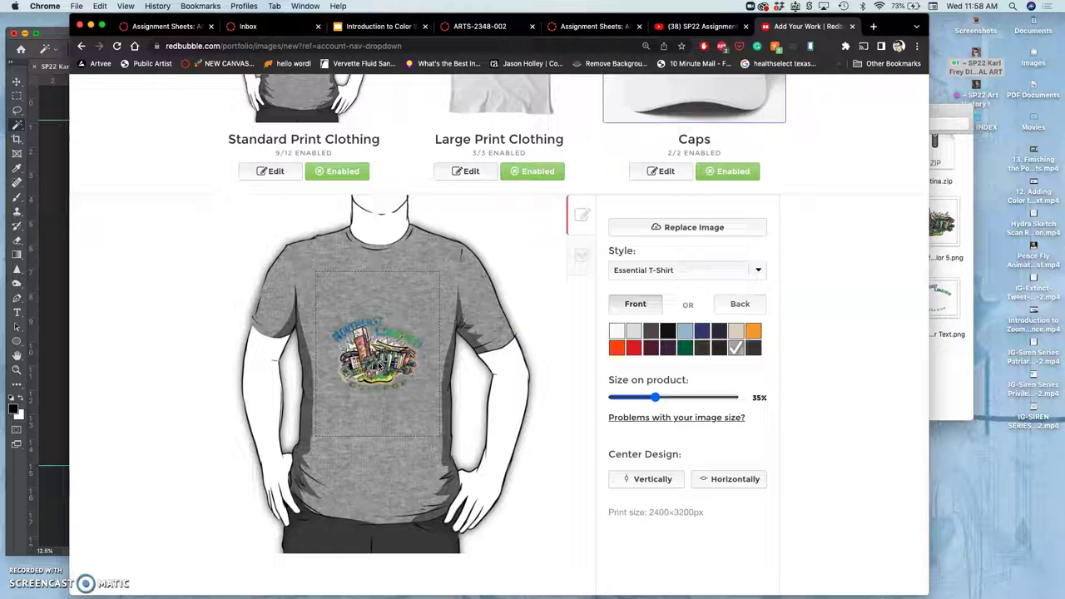
pyautogui.moveTo(376, 363); pyautogui.dragTo(368, 331)
pyautogui.click(656, 398)
pyautogui.moveTo(656, 398)
pyautogui.mouseDown()
pyautogui.moveTo(756, 391)
pyautogui.moveTo(665, 398)
pyautogui.mouseUp()
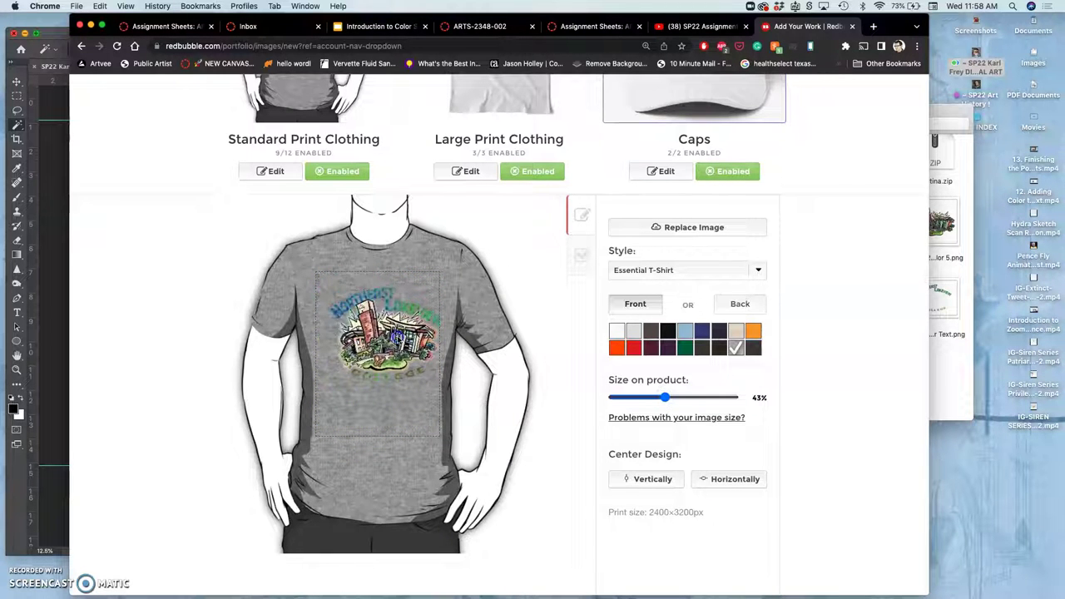
pyautogui.moveTo(392, 335); pyautogui.dragTo(385, 330)
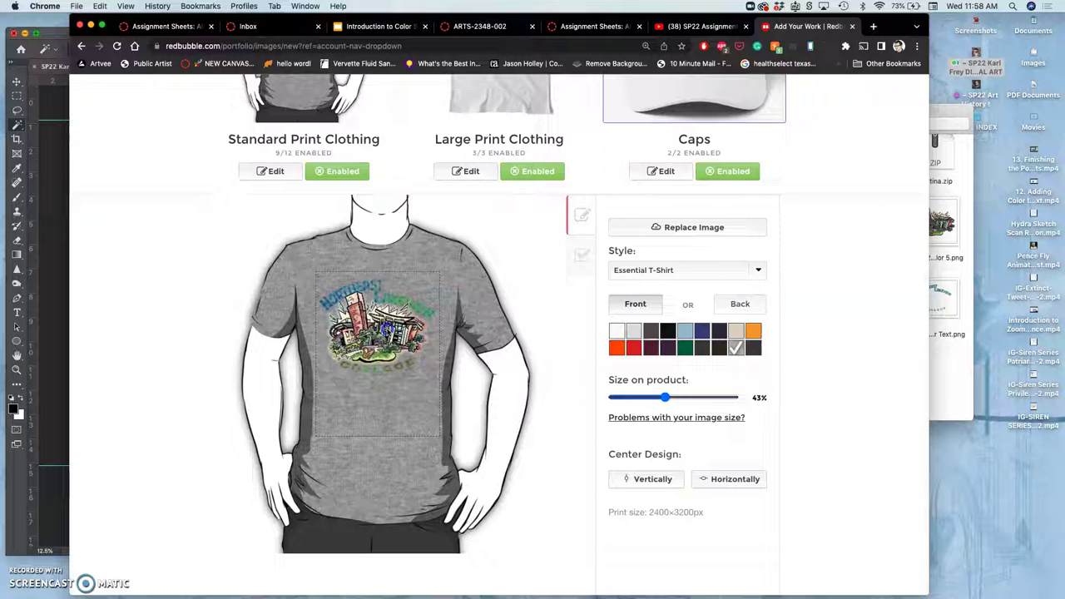
# Preview the T-shirt in black, royal blue, navy, charcoal, heather grey, white, maroon and red
pyautogui.click(338, 313)
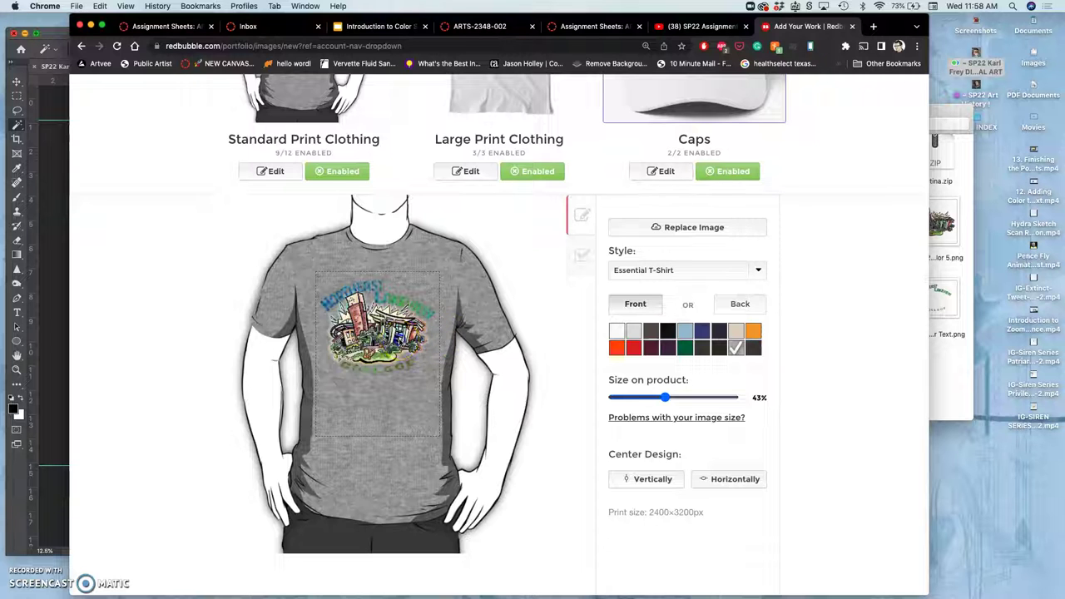
pyautogui.click(497, 375)
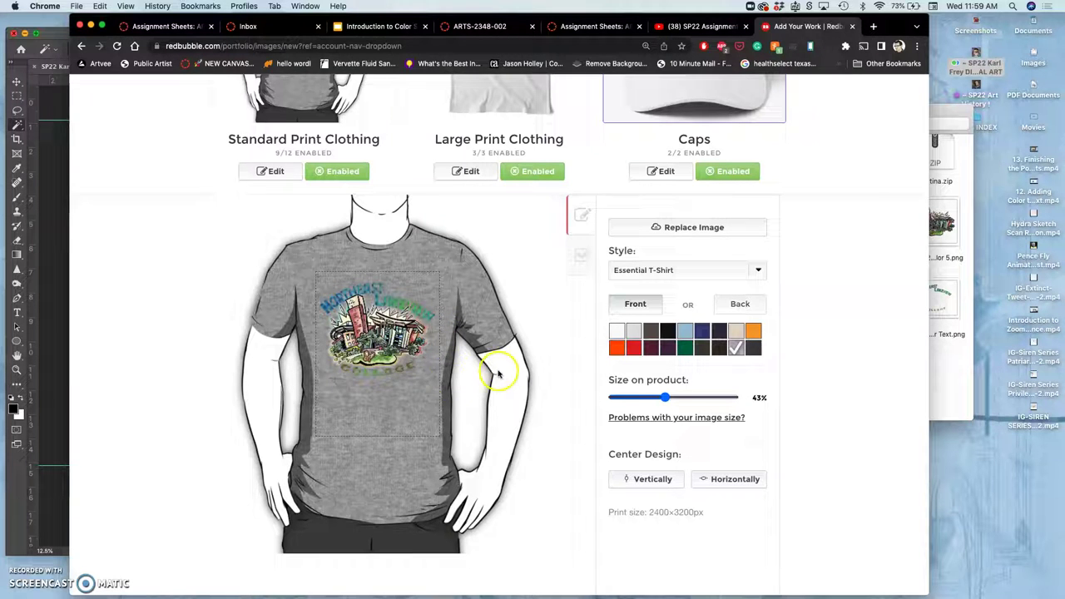
pyautogui.click(394, 354)
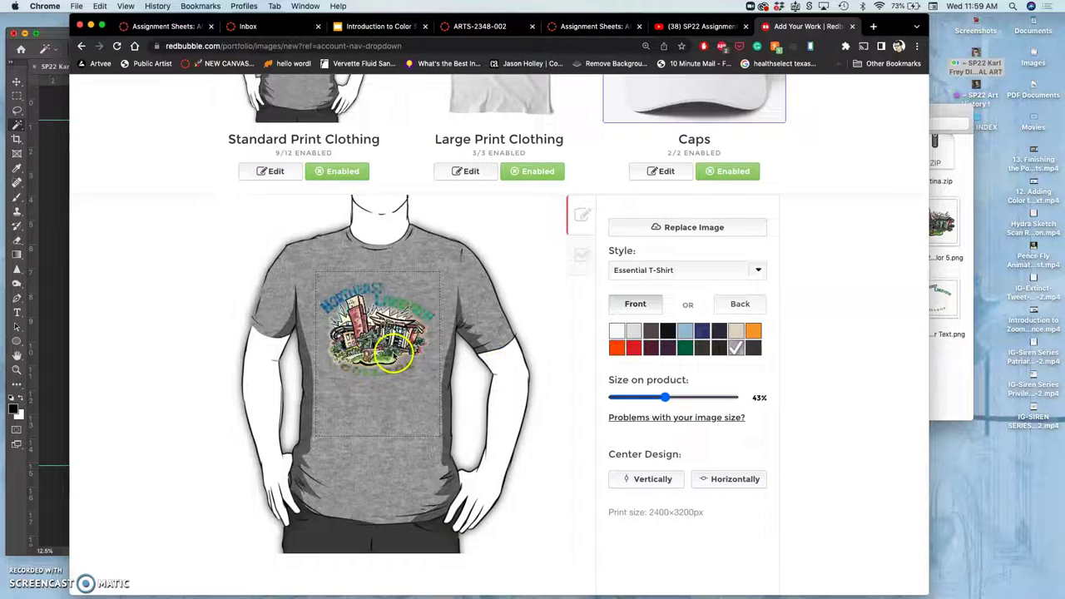
pyautogui.click(752, 347)
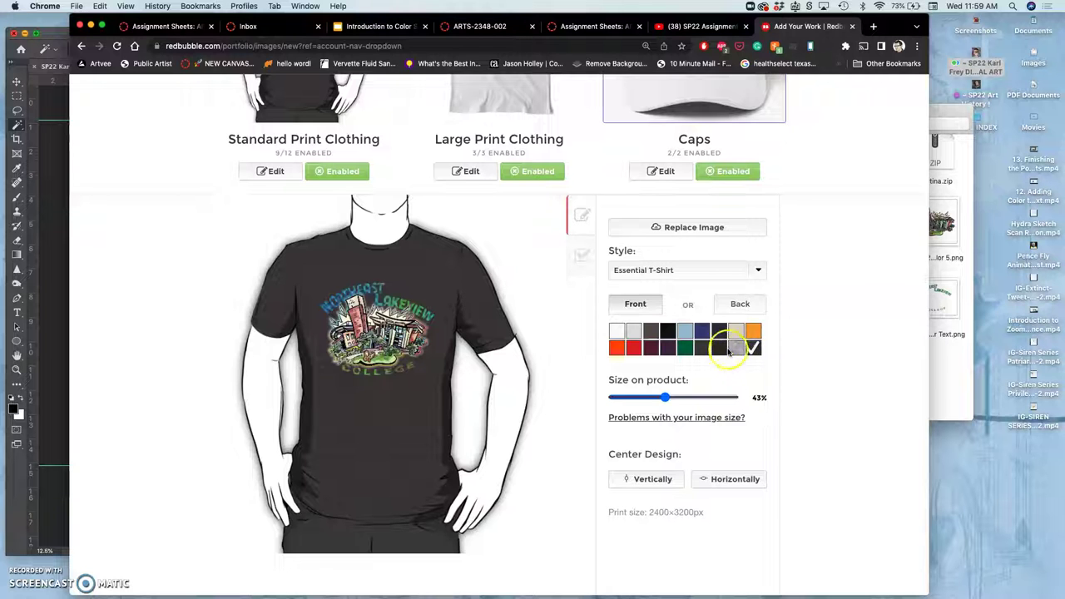
pyautogui.click(703, 334)
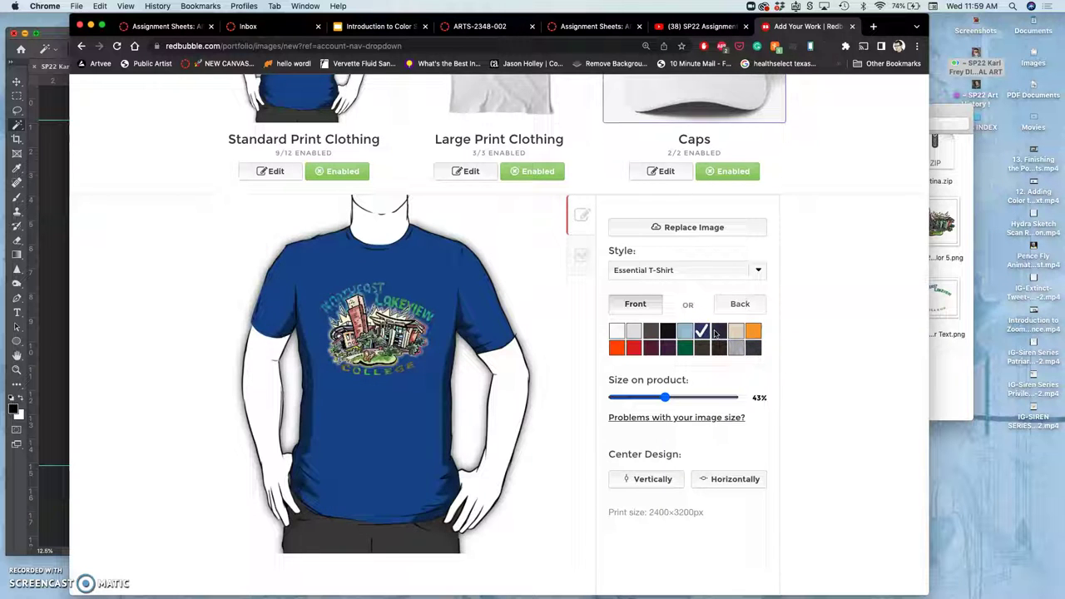
pyautogui.click(717, 333)
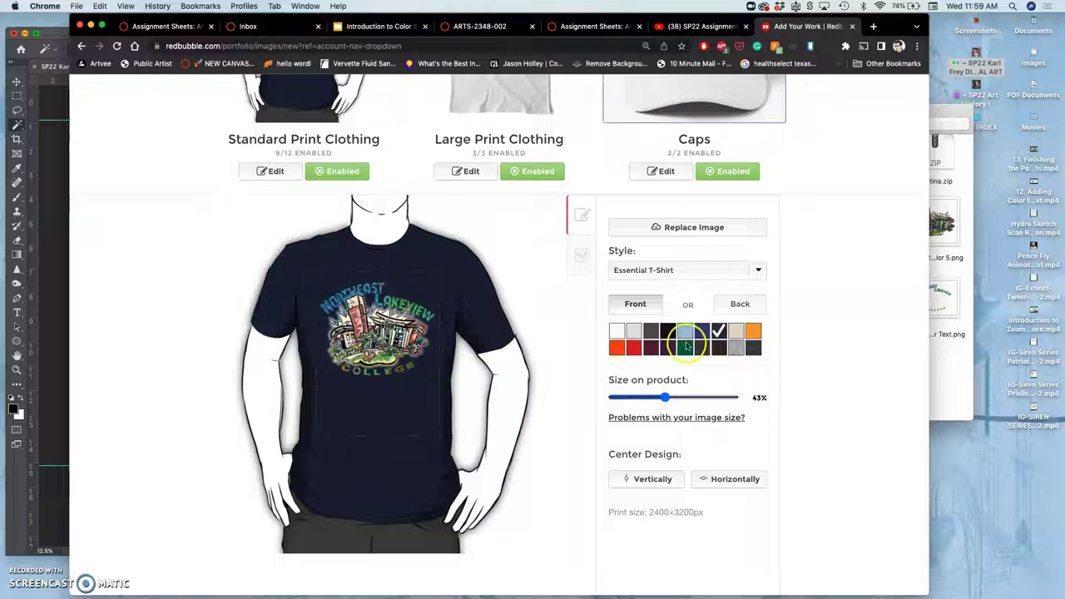
pyautogui.click(650, 332)
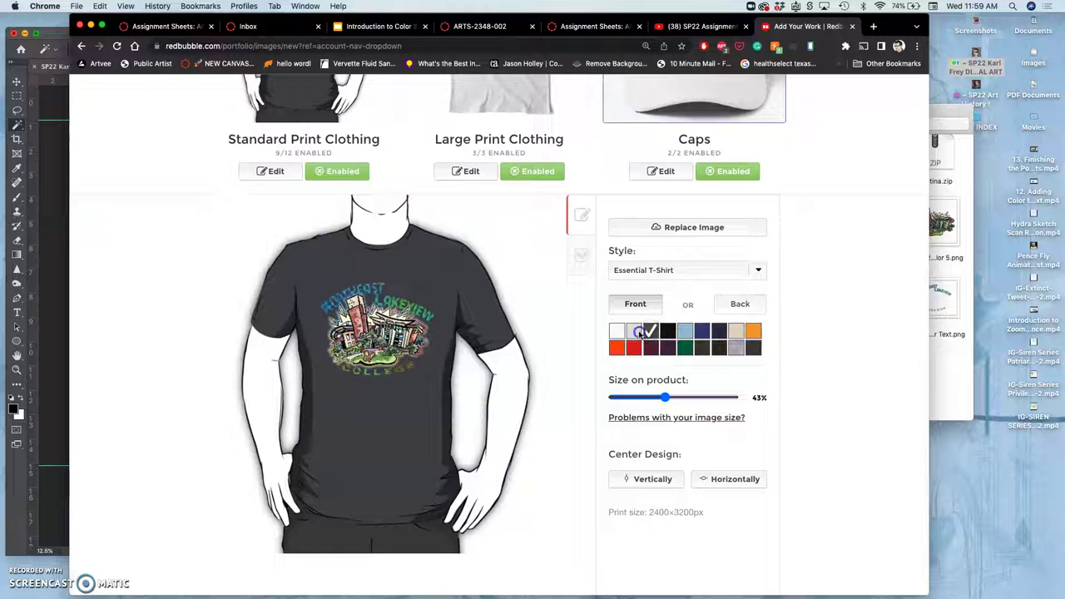
pyautogui.click(637, 331)
pyautogui.click(616, 333)
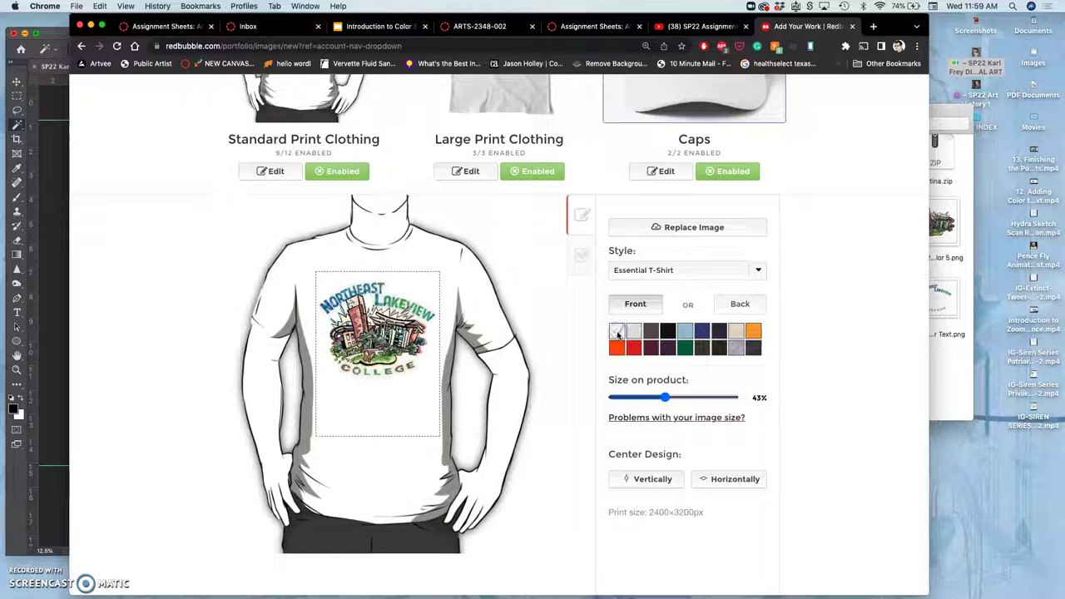
pyautogui.click(650, 348)
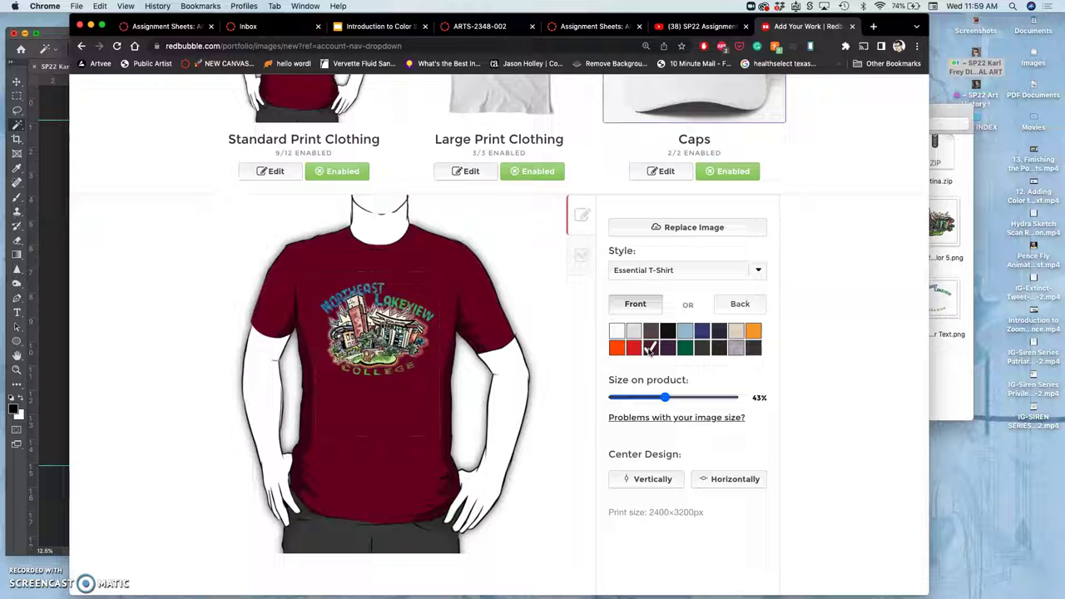
pyautogui.click(617, 354)
pyautogui.click(668, 332)
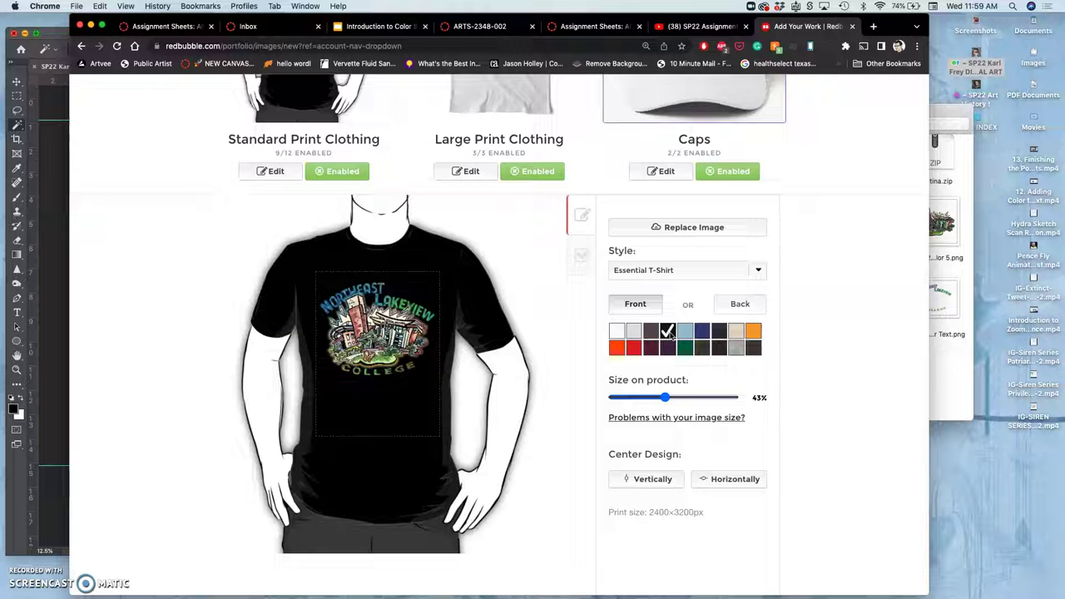
pyautogui.click(635, 347)
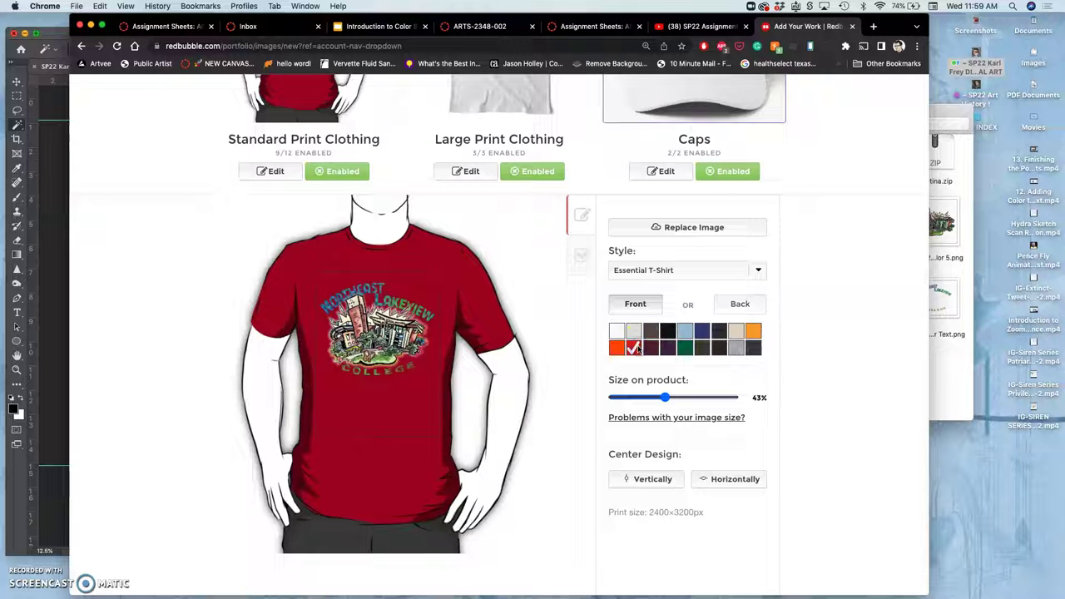
pyautogui.click(617, 331)
# Compare dark brown, charcoal and heather grey, then settle on a navy shirt
pyautogui.click(415, 358)
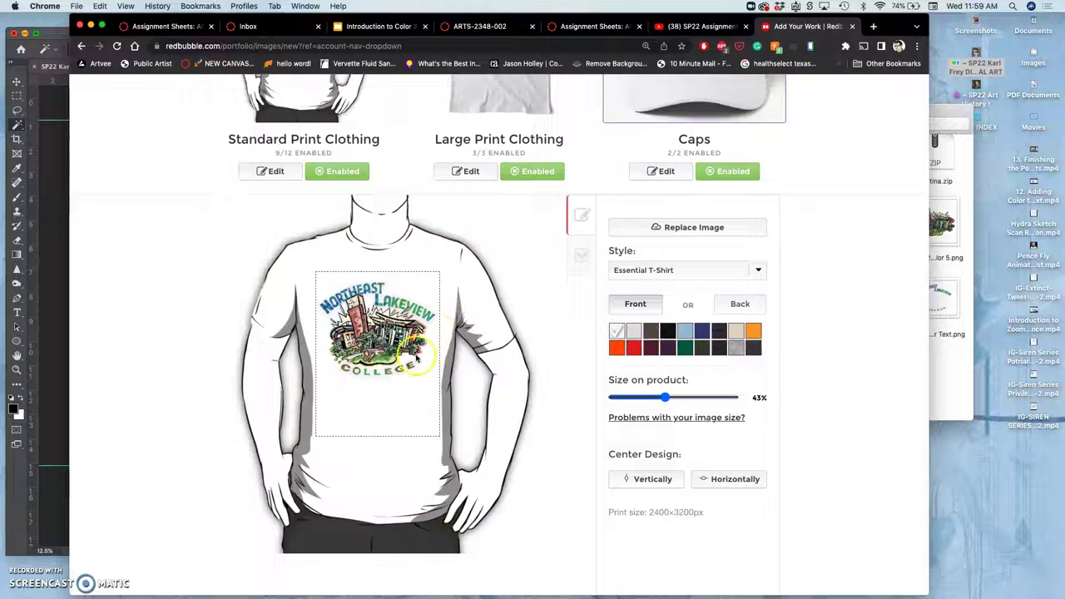
pyautogui.click(718, 332)
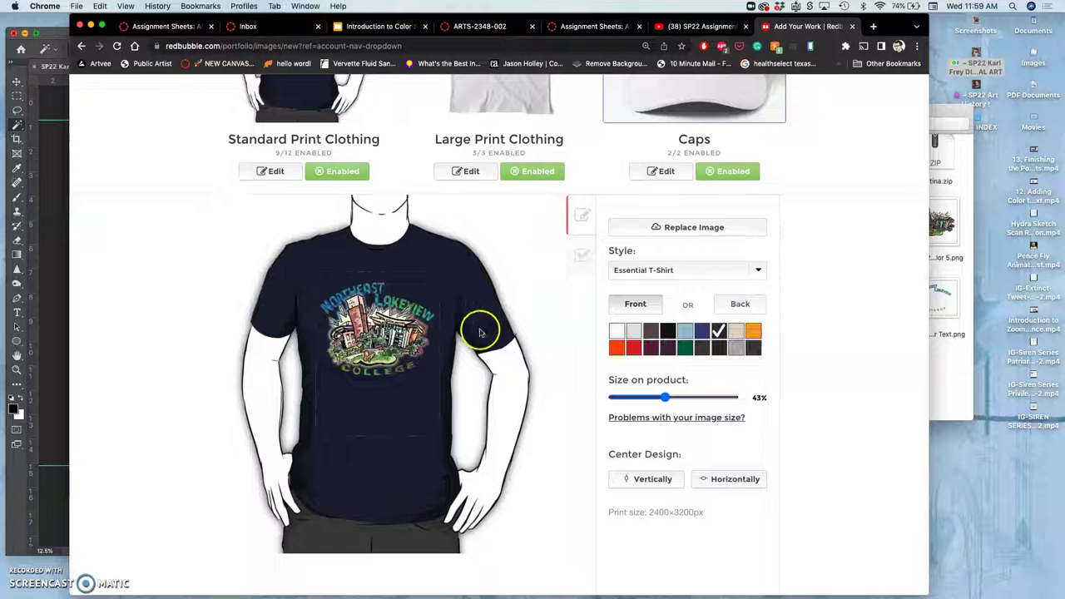
pyautogui.click(719, 348)
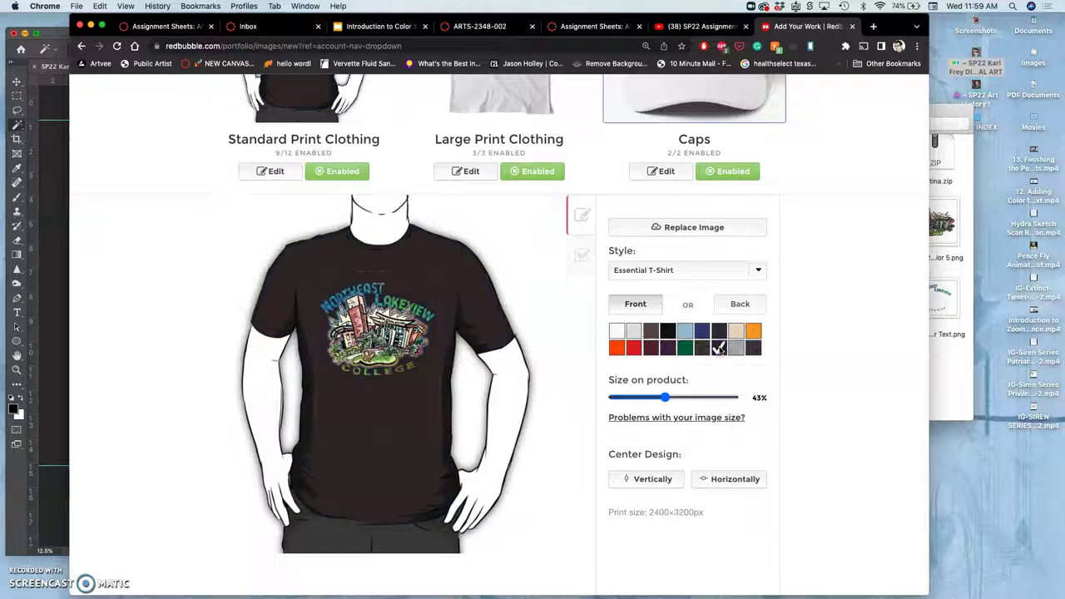
pyautogui.click(753, 348)
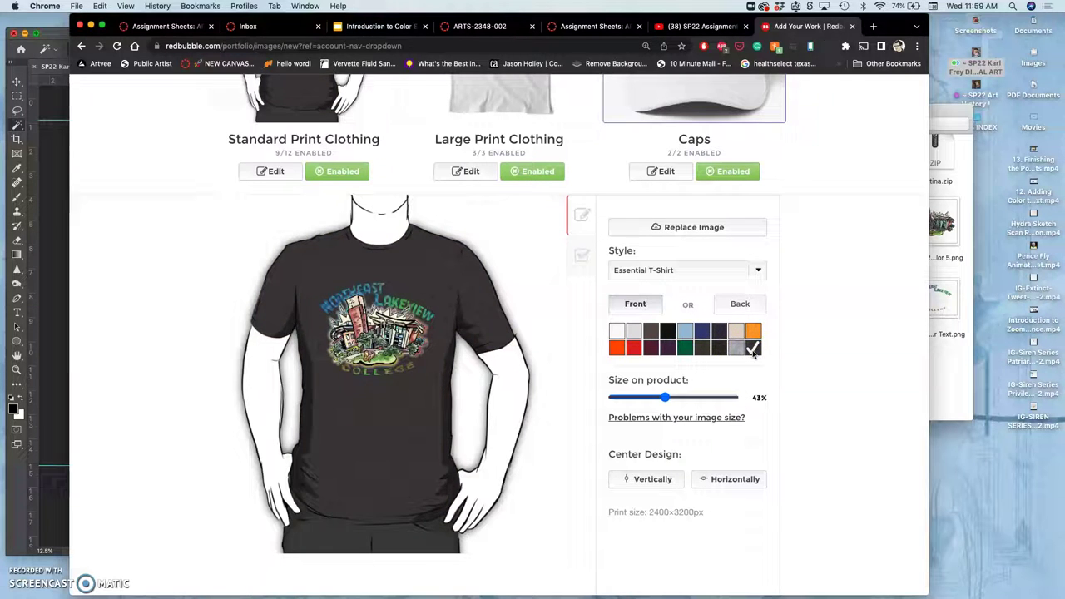
pyautogui.click(737, 350)
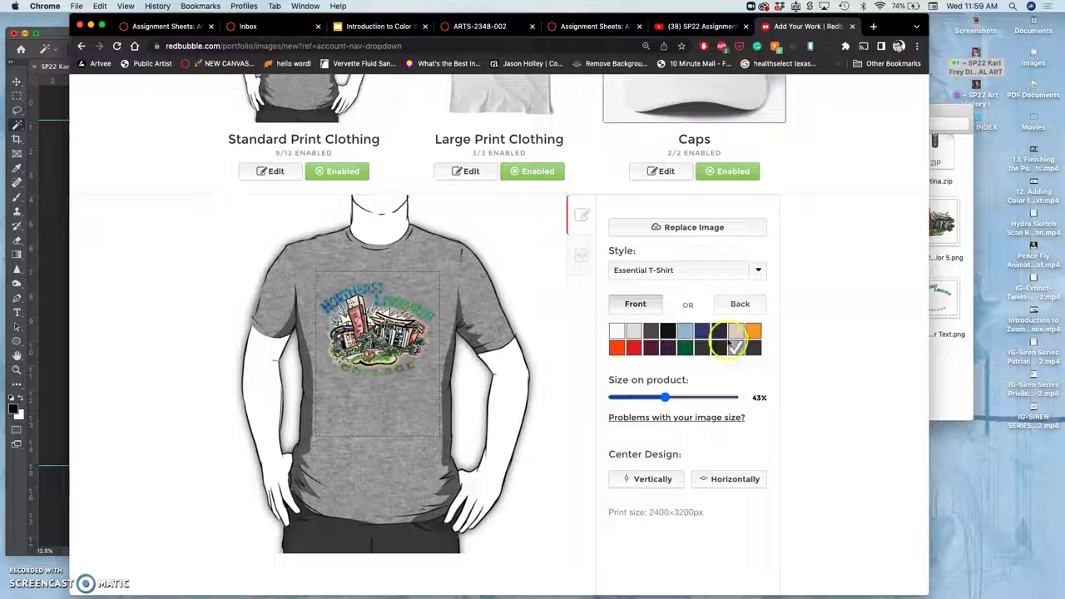
pyautogui.click(717, 333)
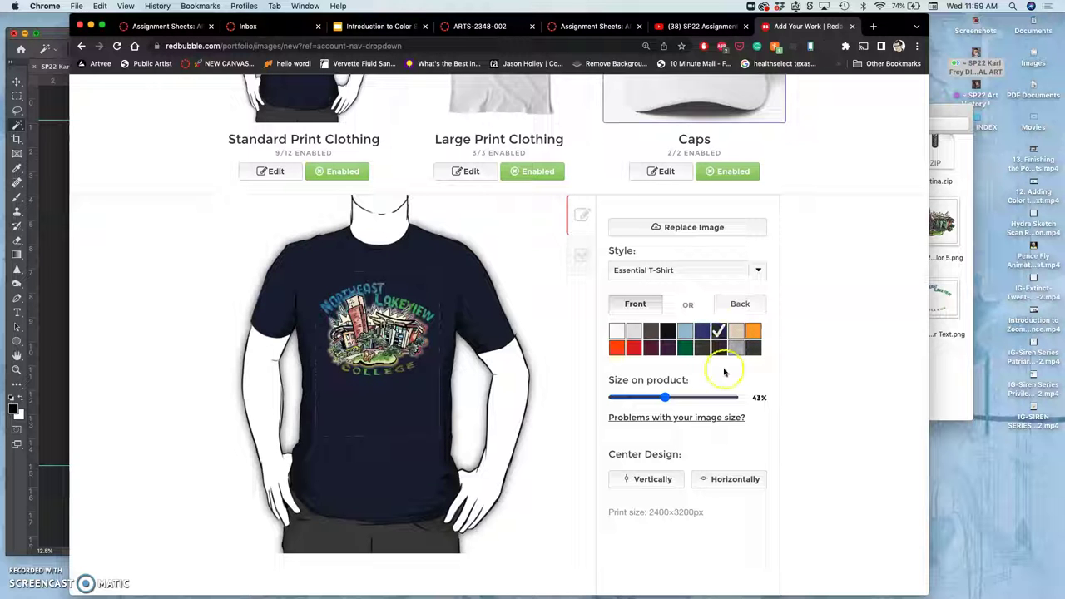
pyautogui.scroll(-3, 695, 420)
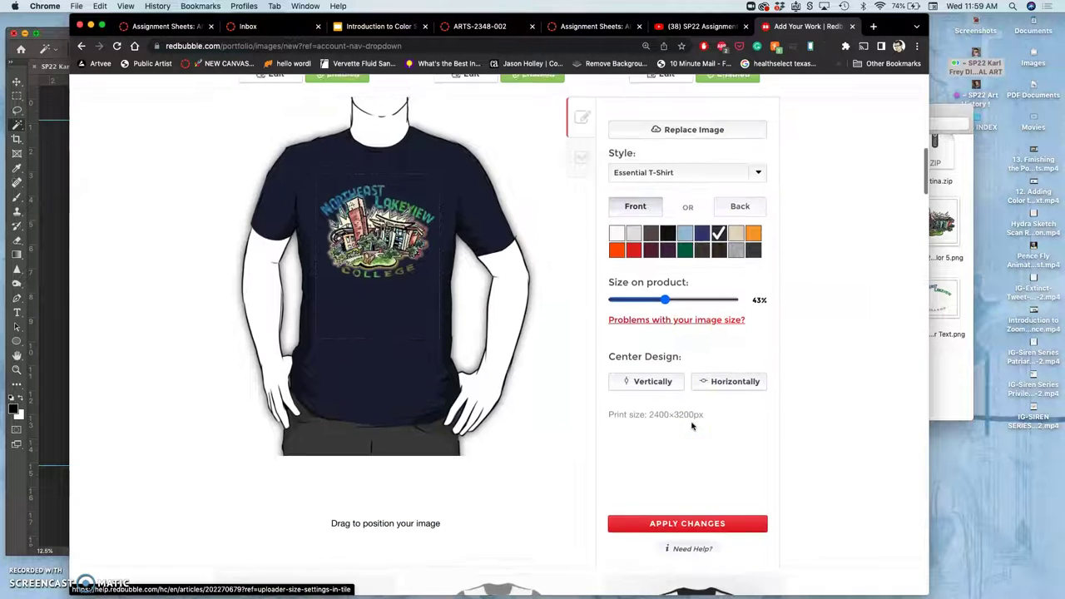
# Save the T-shirt changes, then disable Large Print Clothing, Caps, Graphic T-Shirts and Chiffon Tops
pyautogui.click(679, 520)
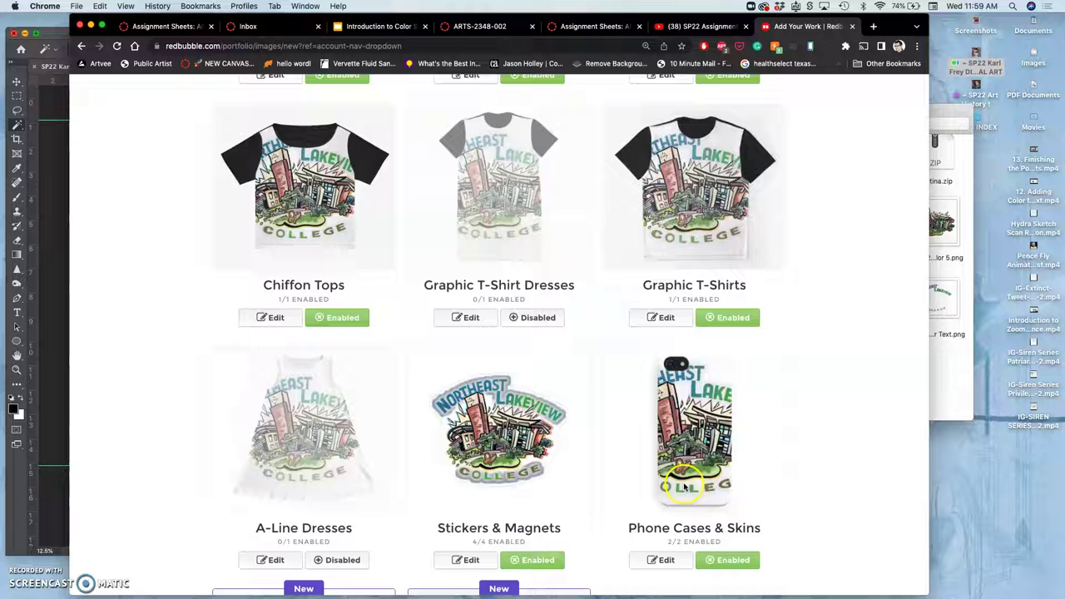
pyautogui.scroll(5, 591, 423)
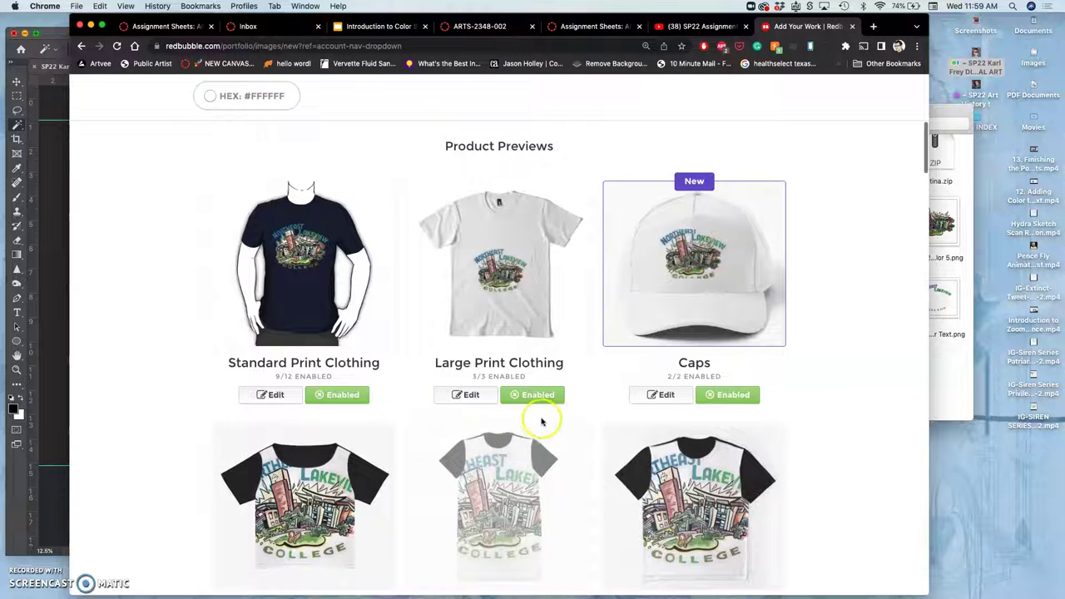
pyautogui.click(526, 395)
pyautogui.click(727, 394)
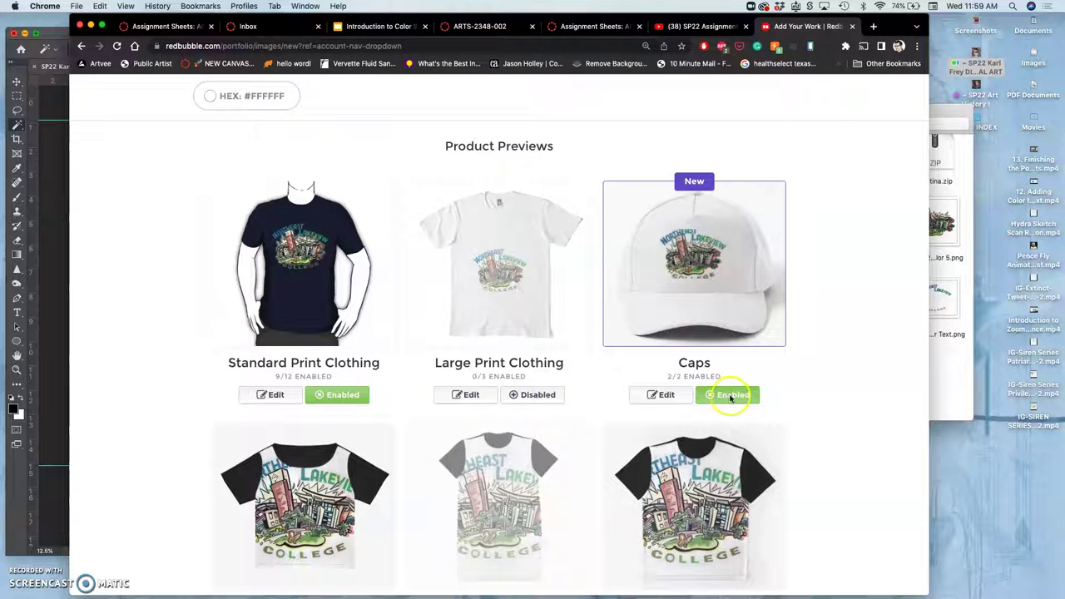
pyautogui.scroll(-3, 731, 398)
pyautogui.click(726, 498)
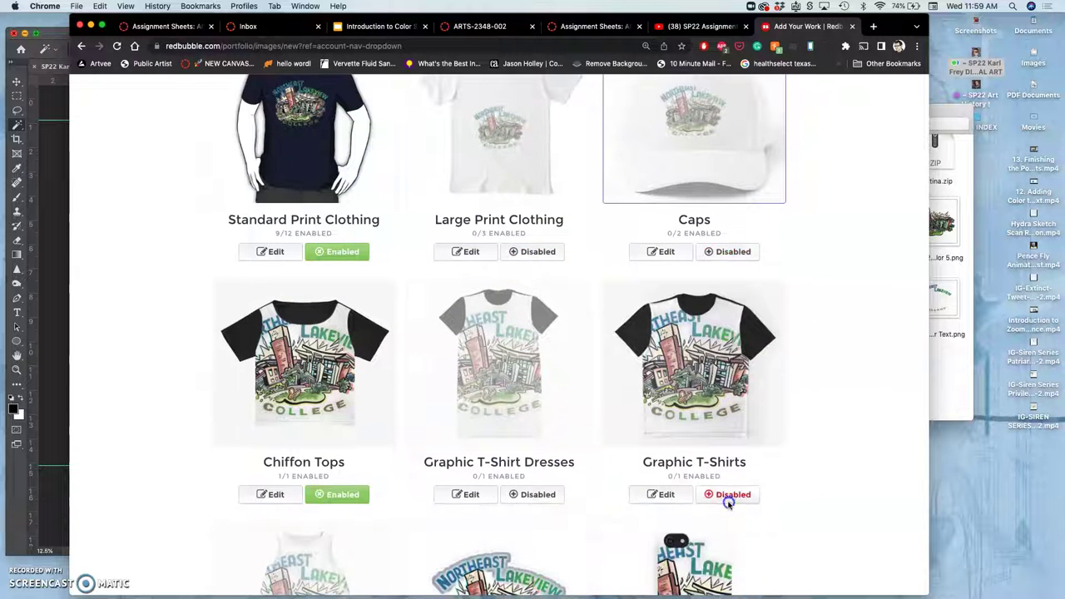
pyautogui.click(356, 494)
# Disable Stickers & Magnets, Phone Cases & Skins, Mouse Pads and pillows
pyautogui.scroll(-5, 356, 496)
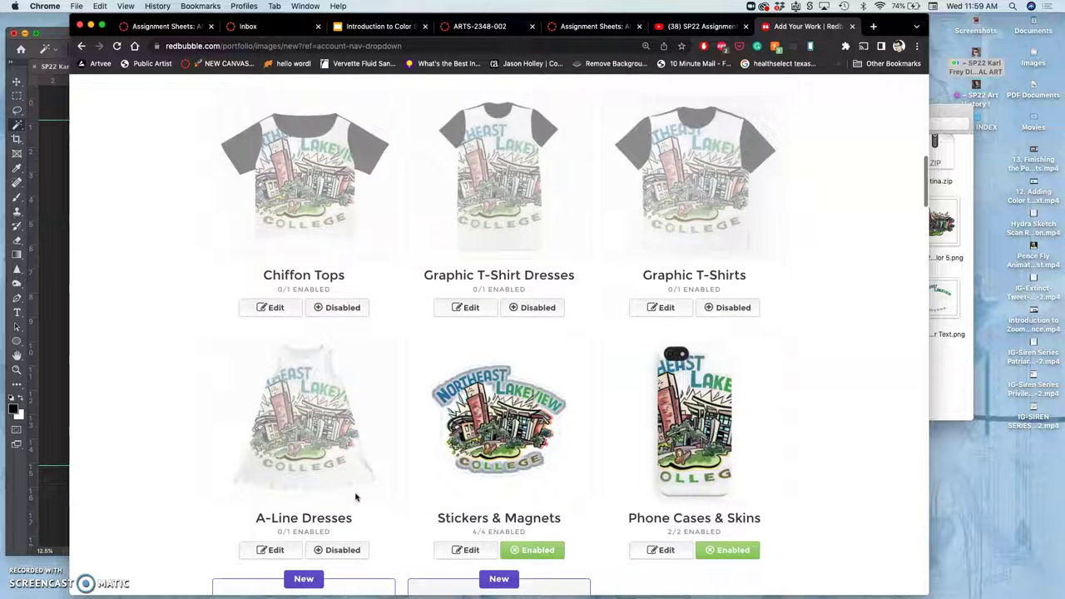
pyautogui.click(535, 381)
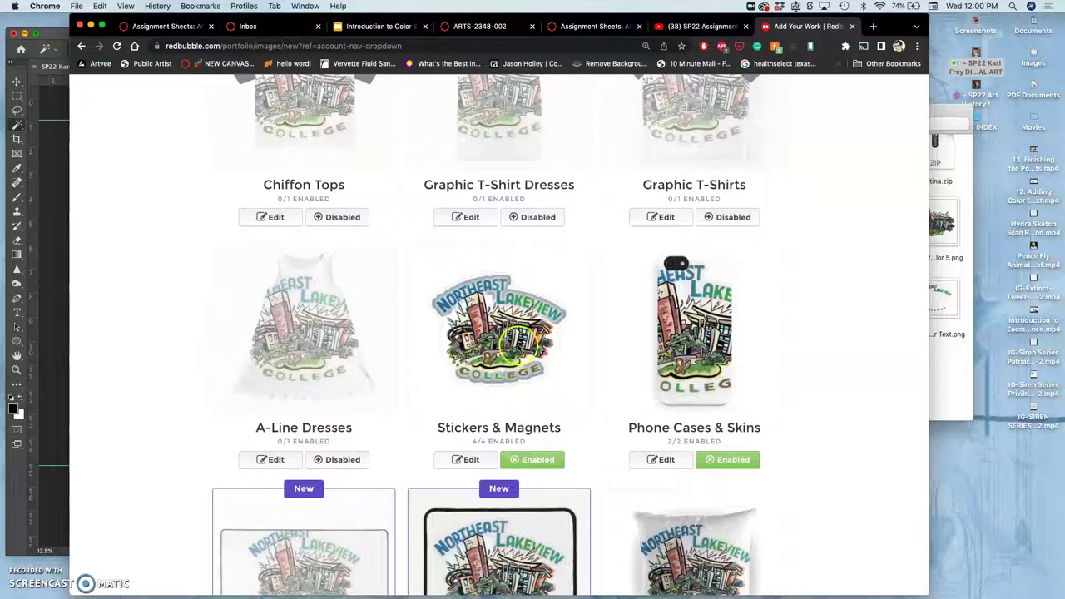
pyautogui.click(548, 465)
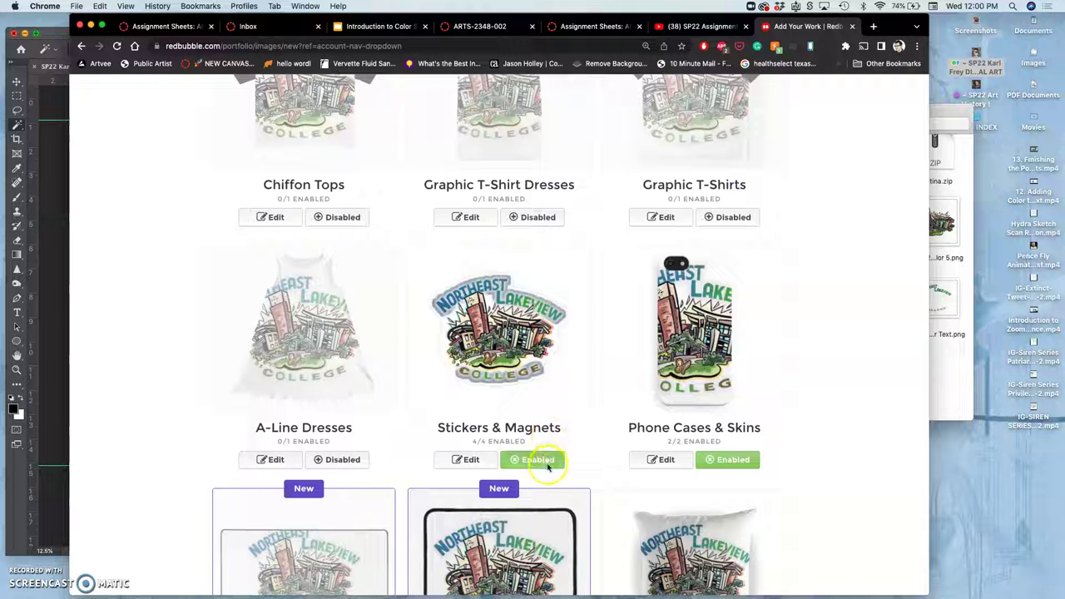
pyautogui.click(732, 462)
pyautogui.scroll(-3, 733, 460)
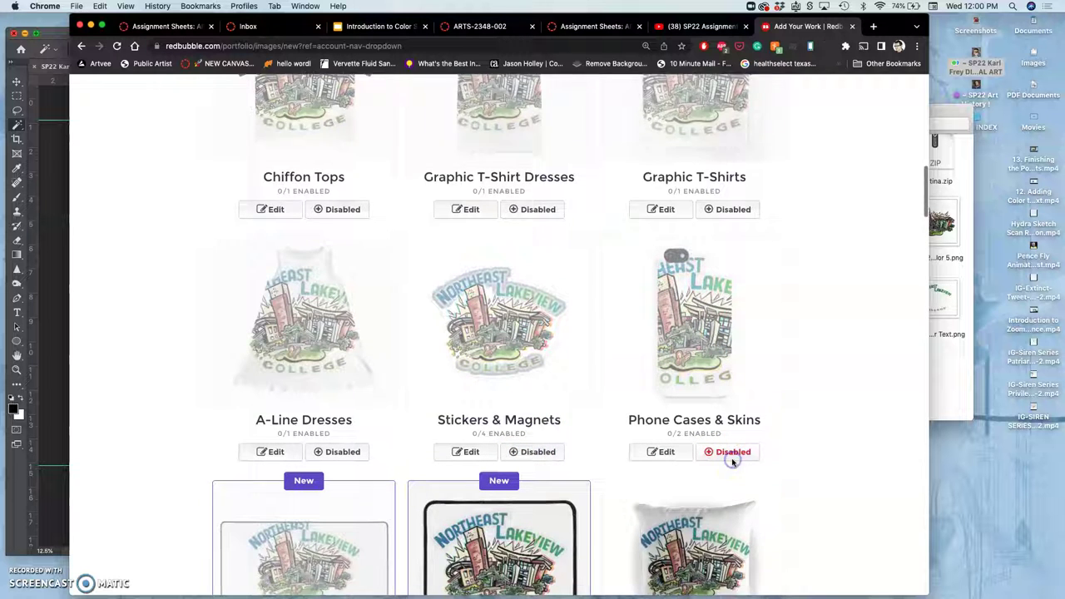
pyautogui.click(530, 553)
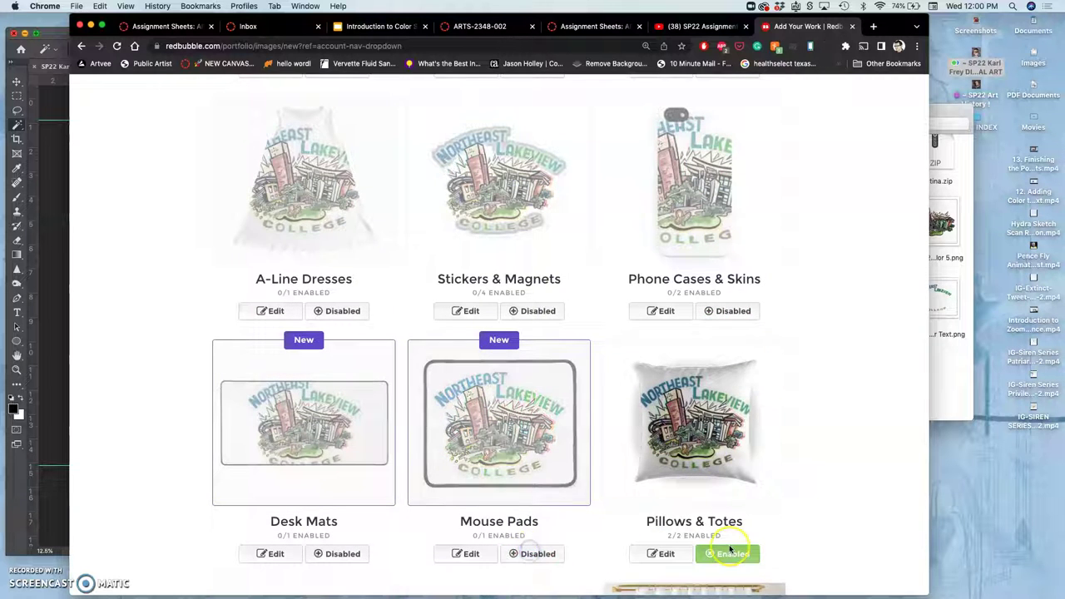
pyautogui.click(726, 554)
# Disable Duvets & Shower Curtains, Pouches & Laptop Skins, Prints & Posters, Mugs and Travel Mugs
pyautogui.scroll(-3, 724, 555)
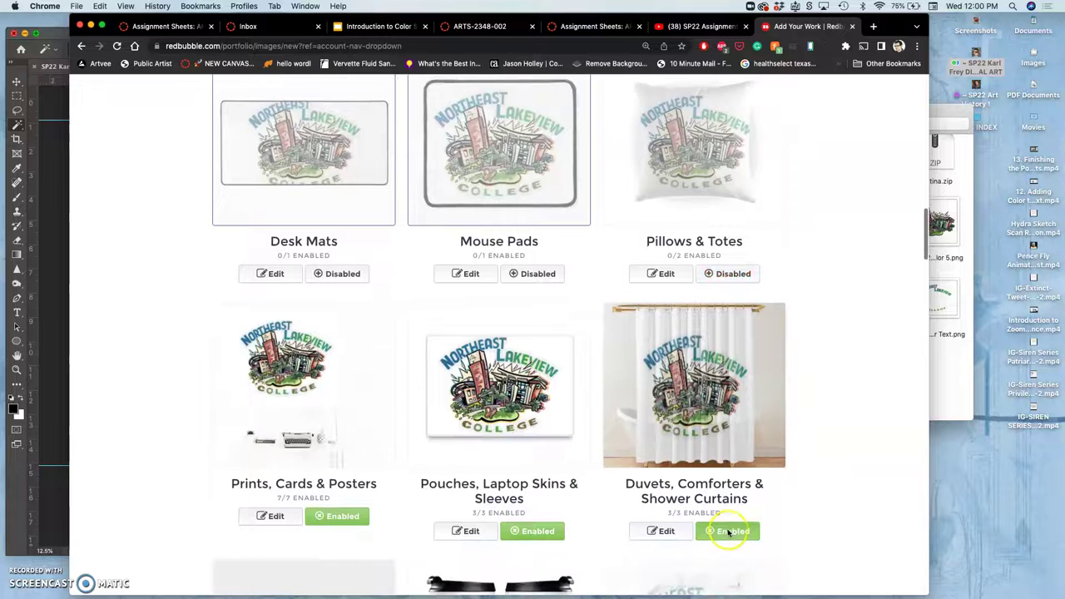
pyautogui.click(731, 535)
pyautogui.click(522, 534)
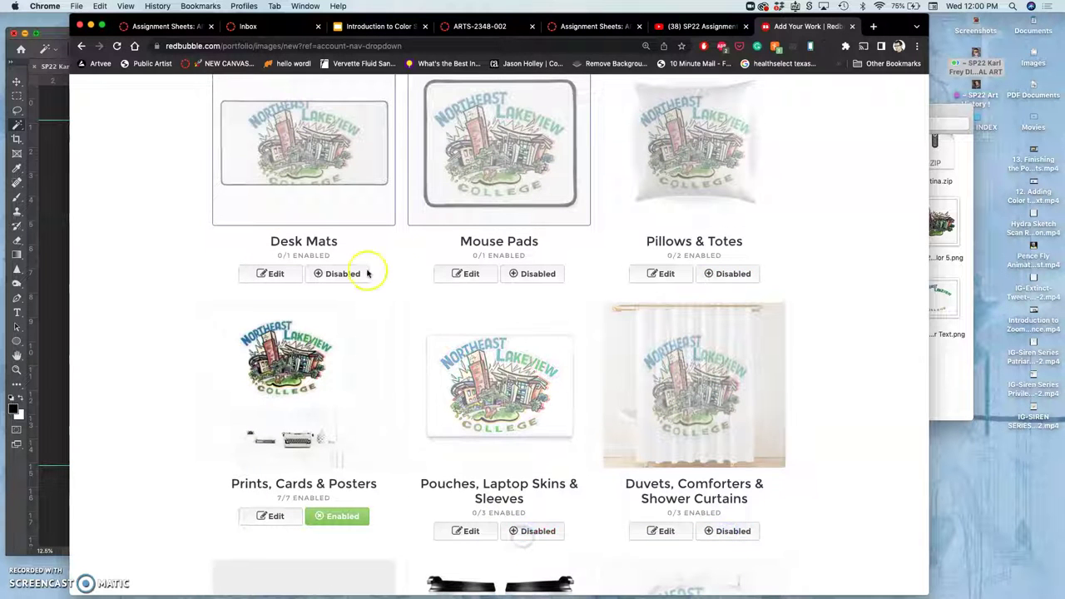
pyautogui.click(343, 518)
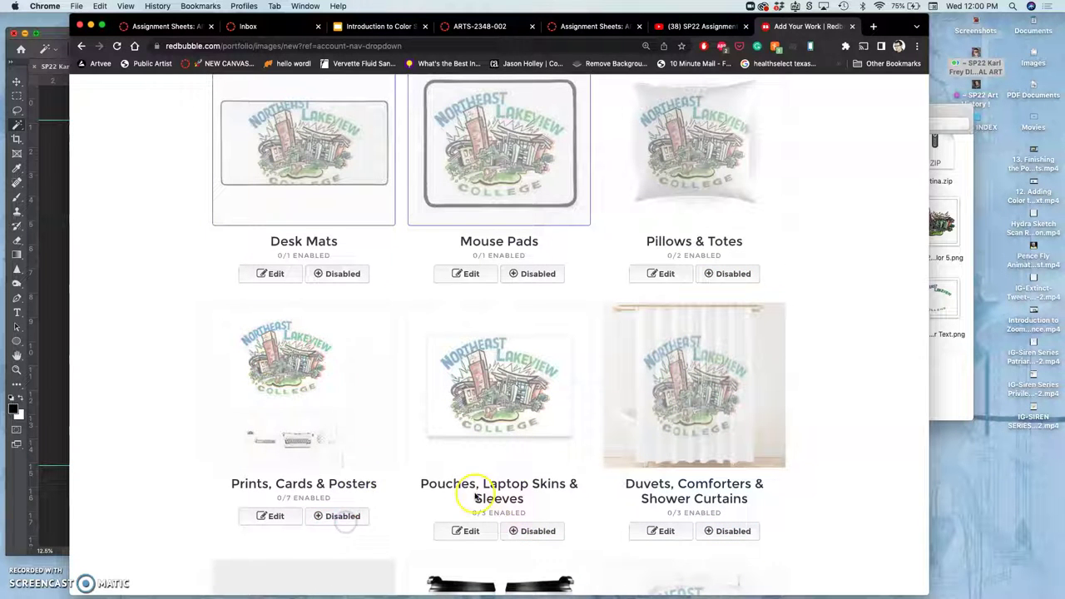
pyautogui.scroll(-3, 466, 483)
pyautogui.click(341, 526)
pyautogui.click(341, 526)
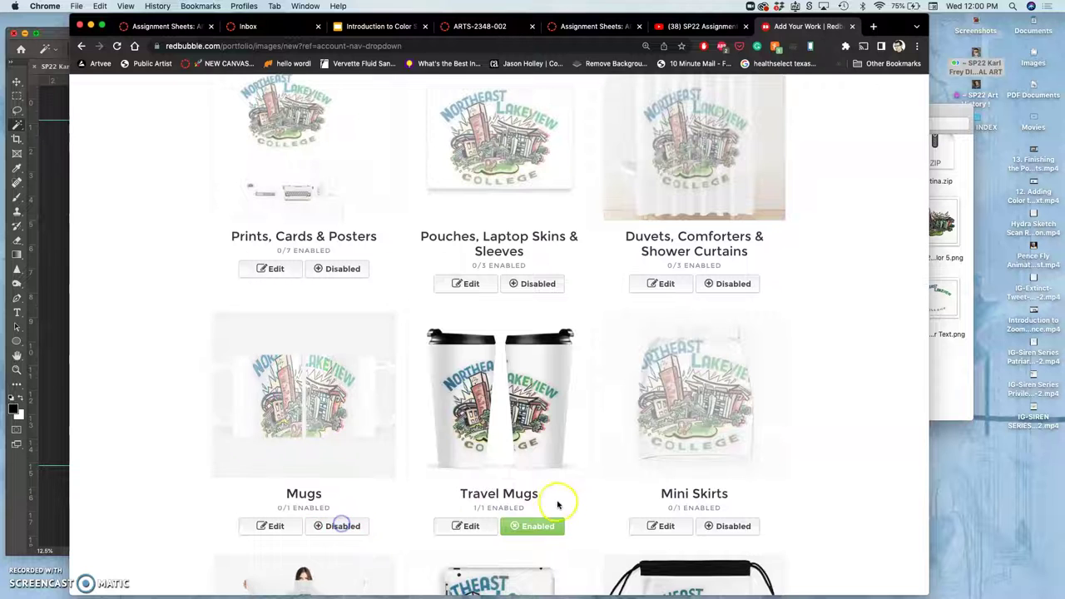
pyautogui.click(536, 526)
# Disable Tablet Cases, Scarves, Drawstring Bags, Hardcover Journals and Spiral Notebooks
pyautogui.scroll(-3, 541, 528)
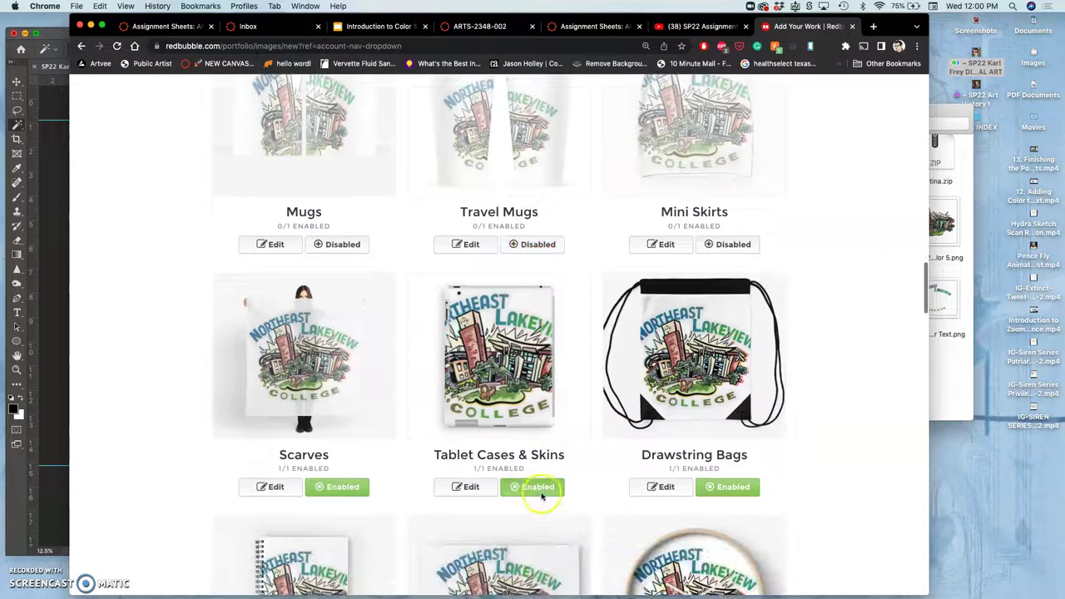
pyautogui.click(539, 489)
pyautogui.click(341, 489)
pyautogui.click(705, 498)
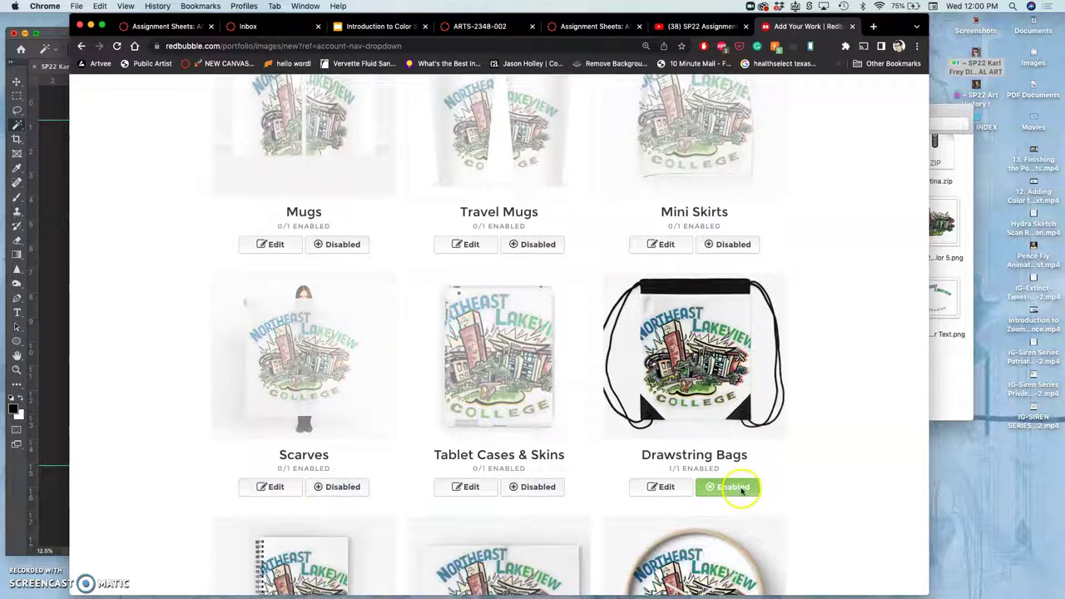
pyautogui.scroll(-3, 707, 500)
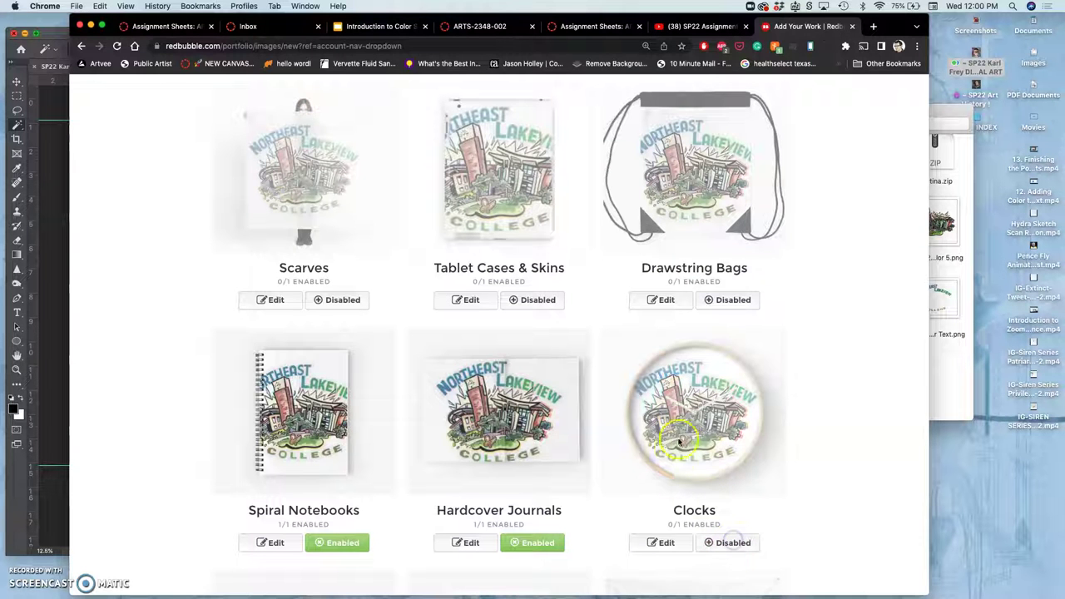
pyautogui.click(535, 543)
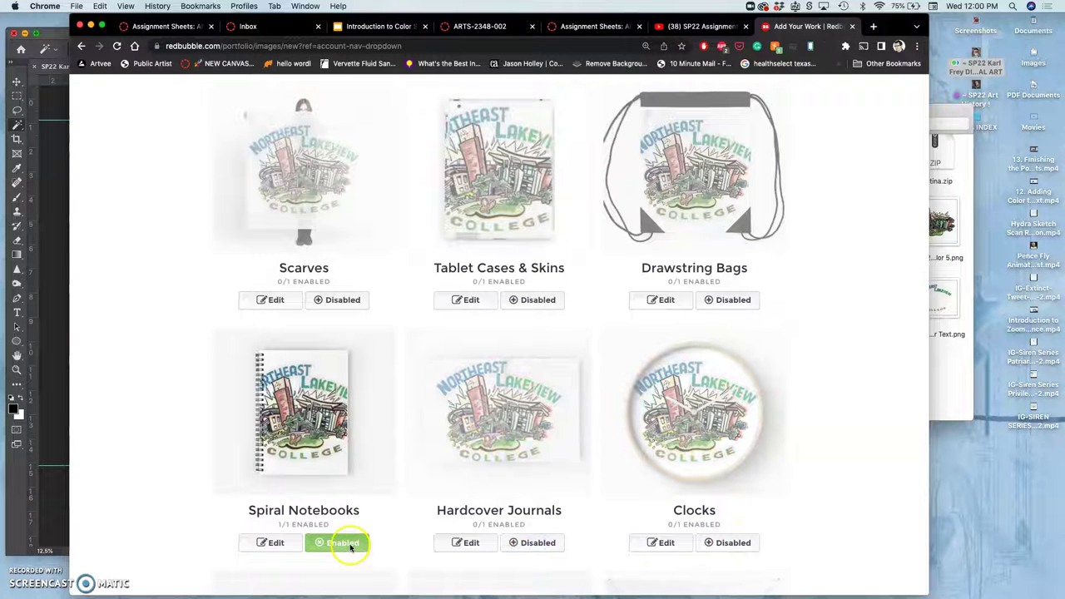
pyautogui.click(344, 542)
# Disable Art Board Prints, Acrylic Blocks, Water Bottles, Wood & Canvas Prints and Pin Buttons
pyautogui.scroll(-3, 506, 442)
pyautogui.scroll(-3, 506, 450)
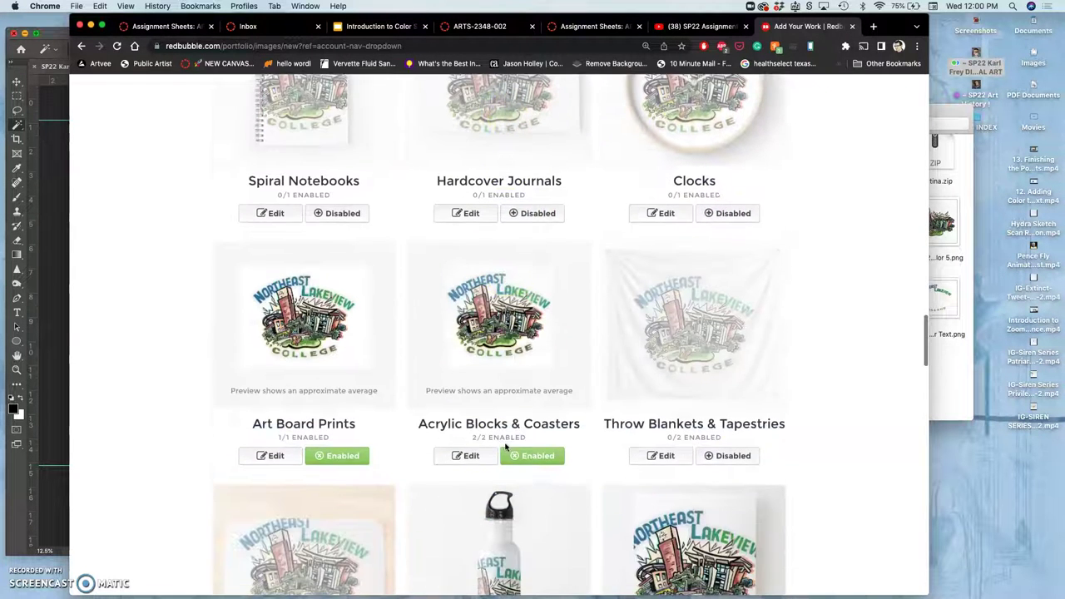
pyautogui.click(348, 458)
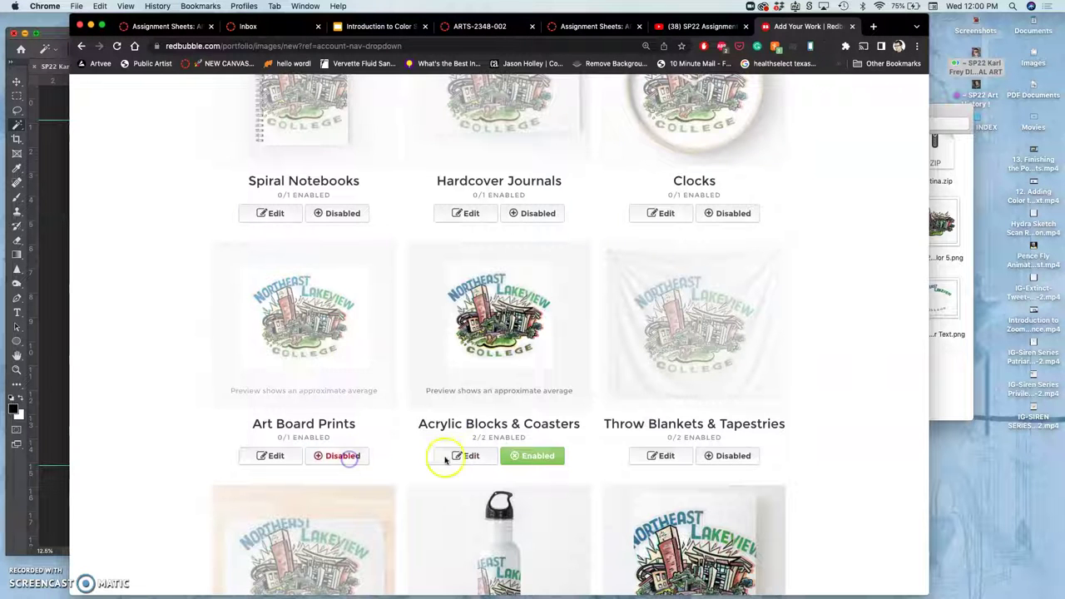
pyautogui.click(537, 456)
pyautogui.scroll(-5, 537, 458)
pyautogui.click(535, 433)
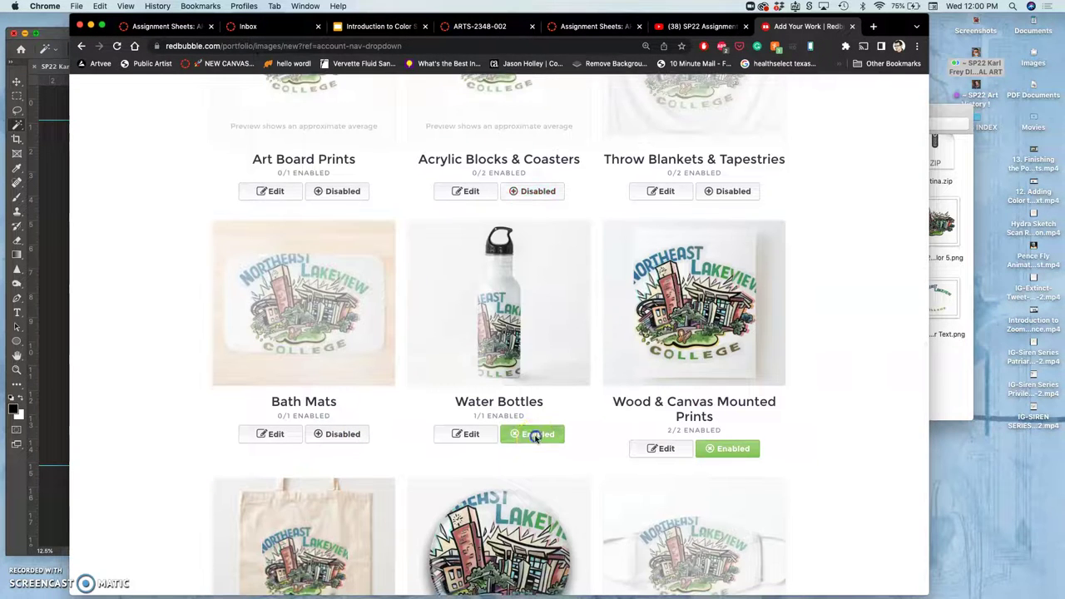
pyautogui.click(727, 448)
pyautogui.scroll(-1, 729, 450)
pyautogui.scroll(-4, 728, 450)
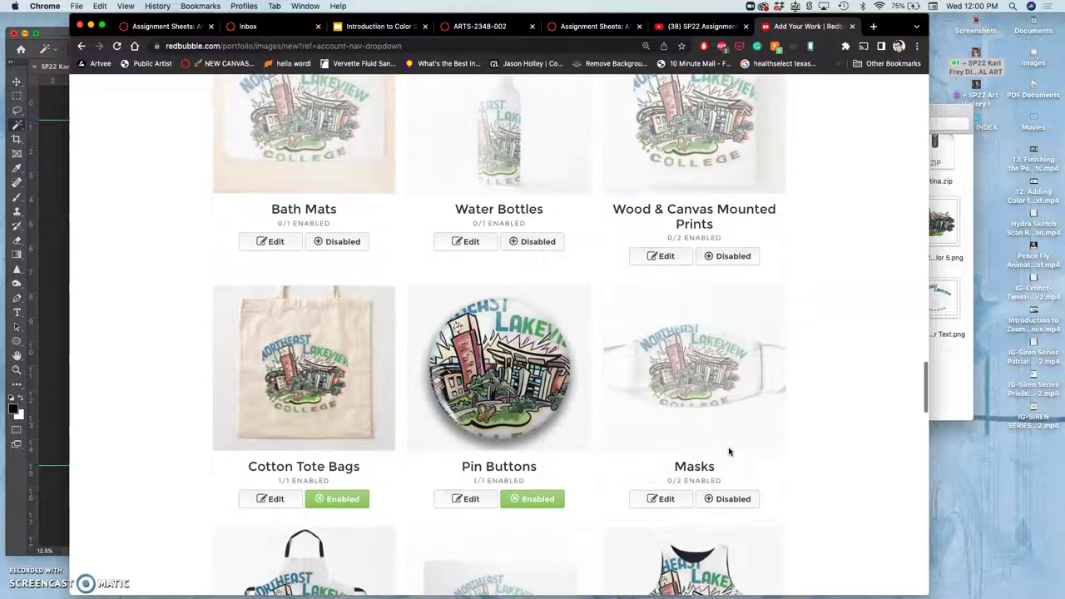
pyautogui.click(533, 499)
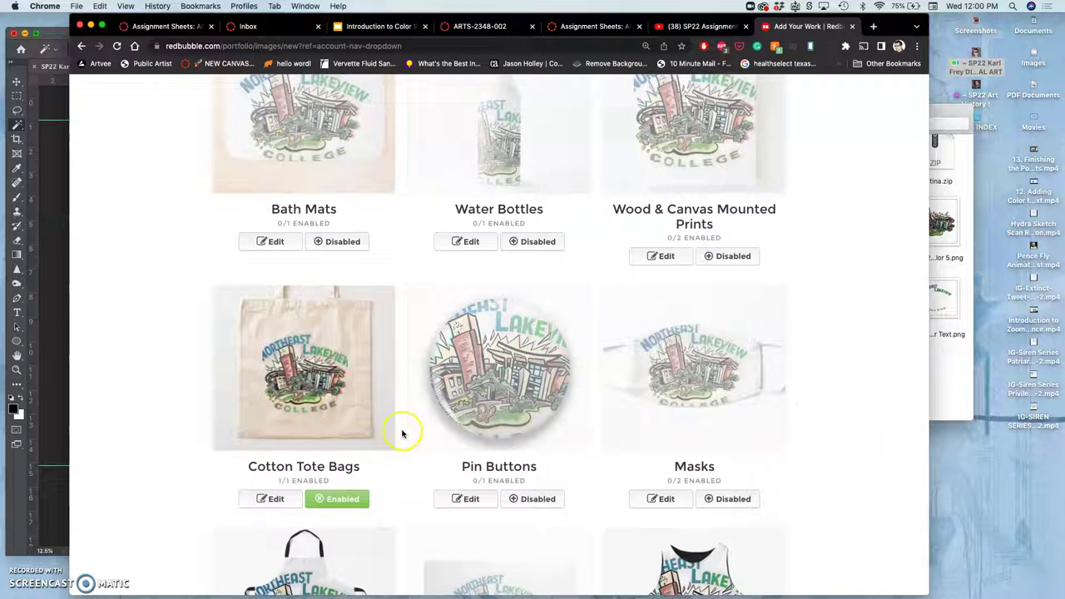
# Shrink the Cotton Tote Bag design from 50% to 40%, move it higher, and apply
pyautogui.click(272, 499)
pyautogui.scroll(-5, 471, 449)
pyautogui.scroll(1, 471, 445)
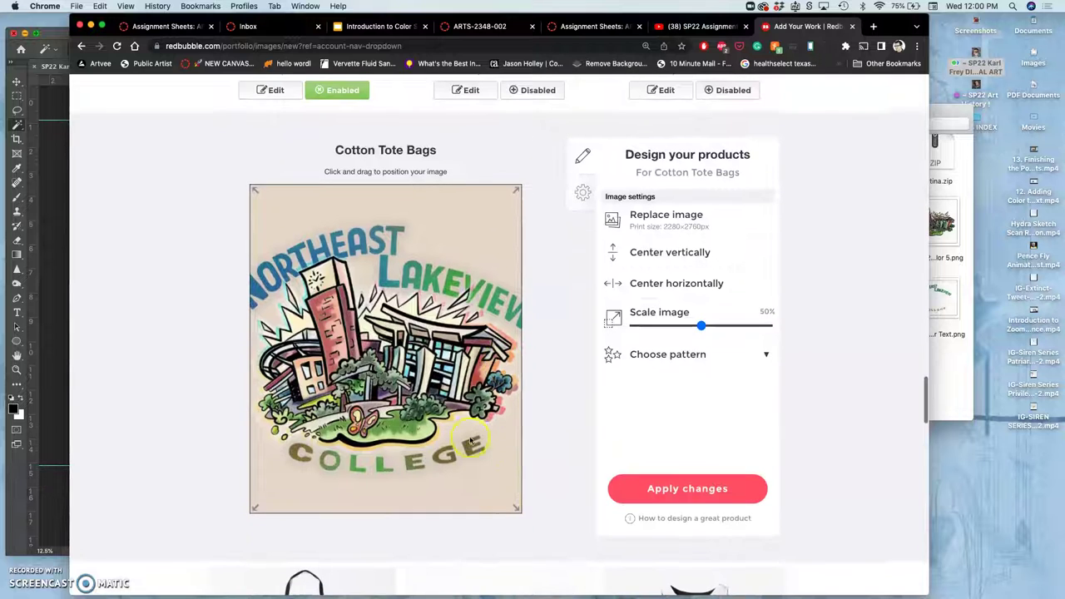
pyautogui.moveTo(701, 328); pyautogui.dragTo(688, 327)
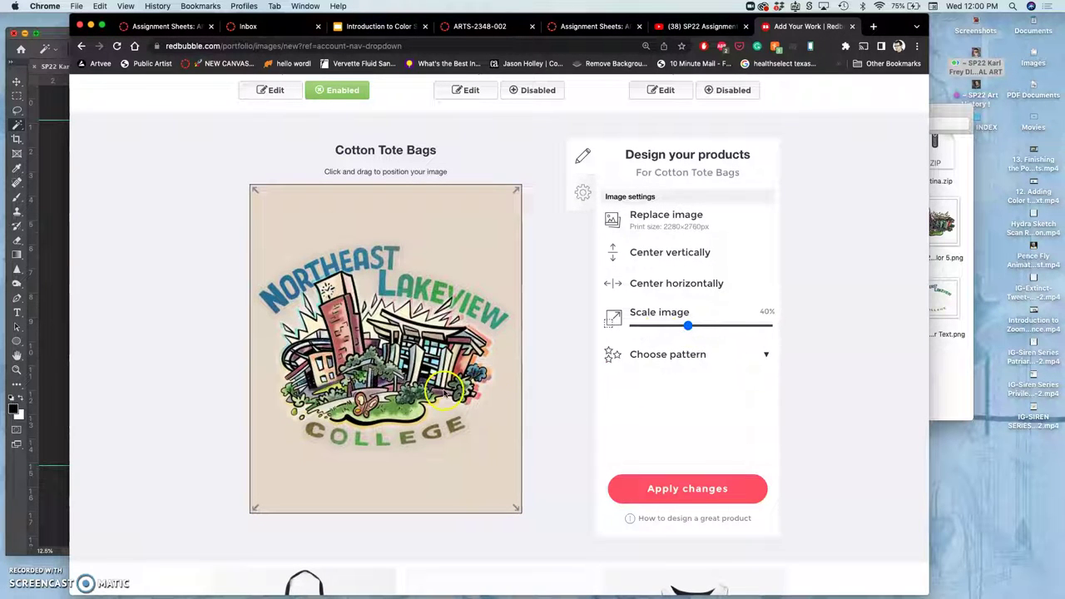
pyautogui.moveTo(446, 391); pyautogui.dragTo(446, 383)
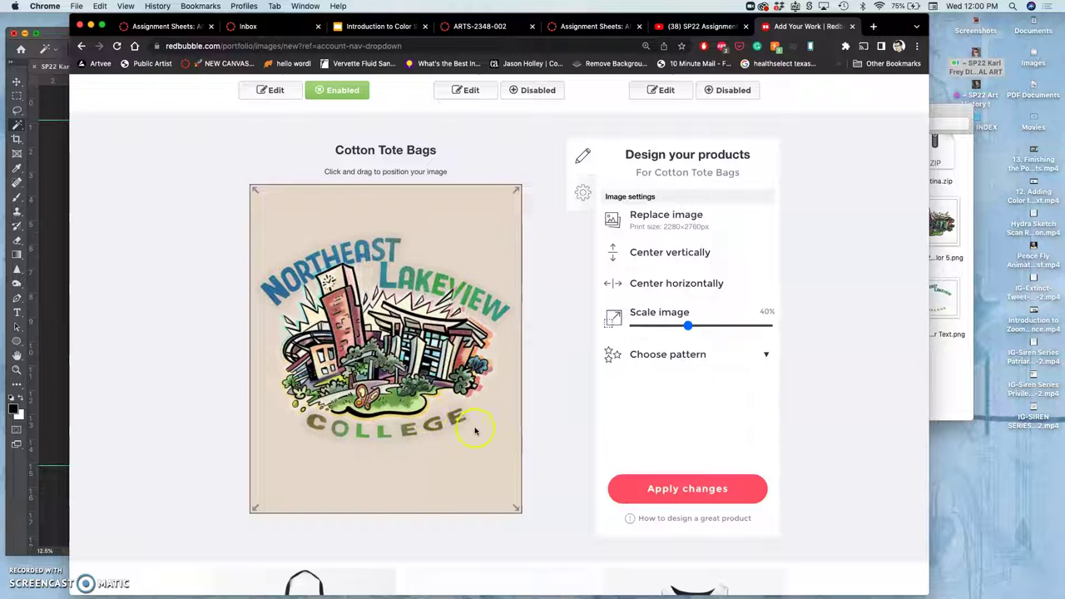
pyautogui.scroll(5, 519, 411)
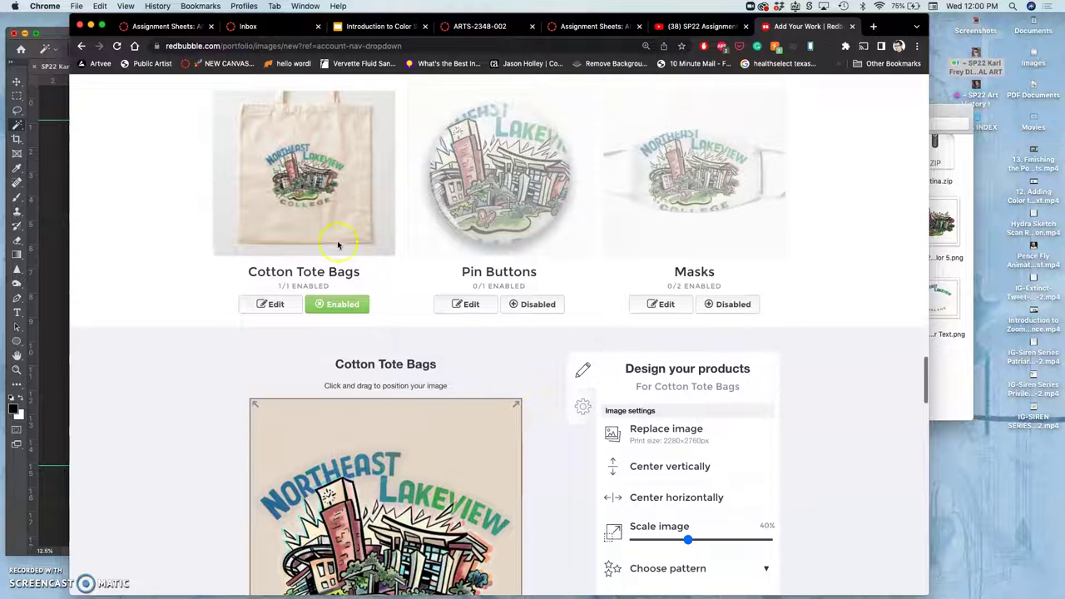
pyautogui.scroll(-5, 572, 425)
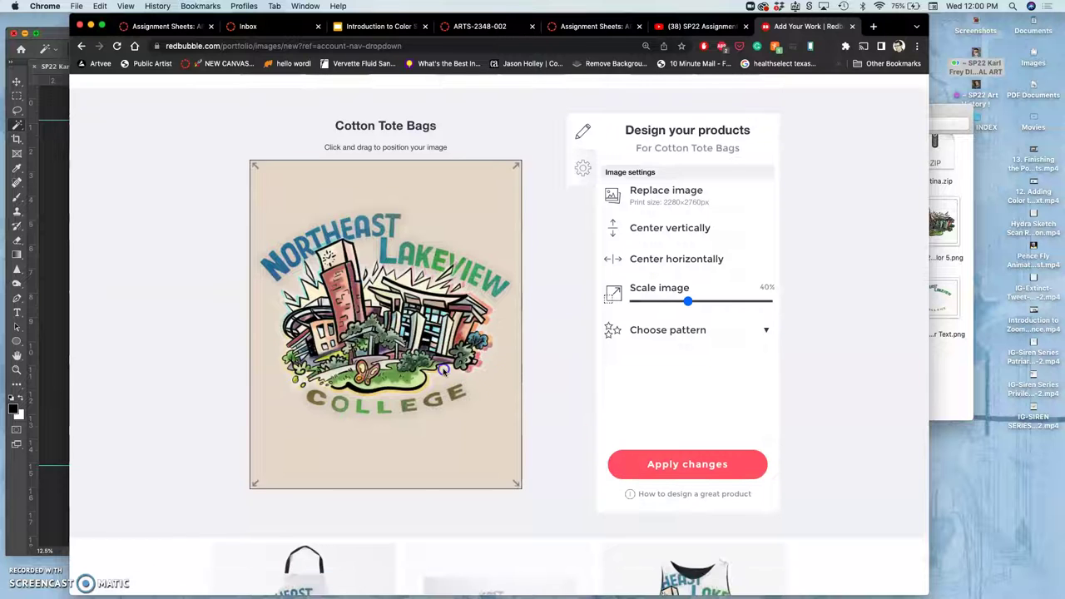
pyautogui.moveTo(443, 371); pyautogui.dragTo(444, 336)
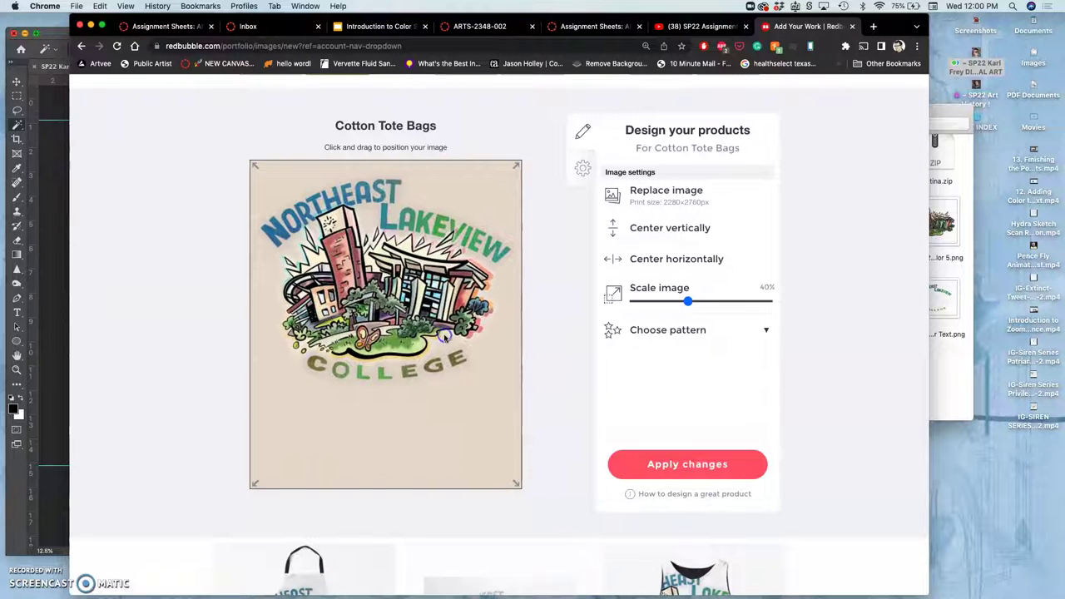
pyautogui.click(678, 464)
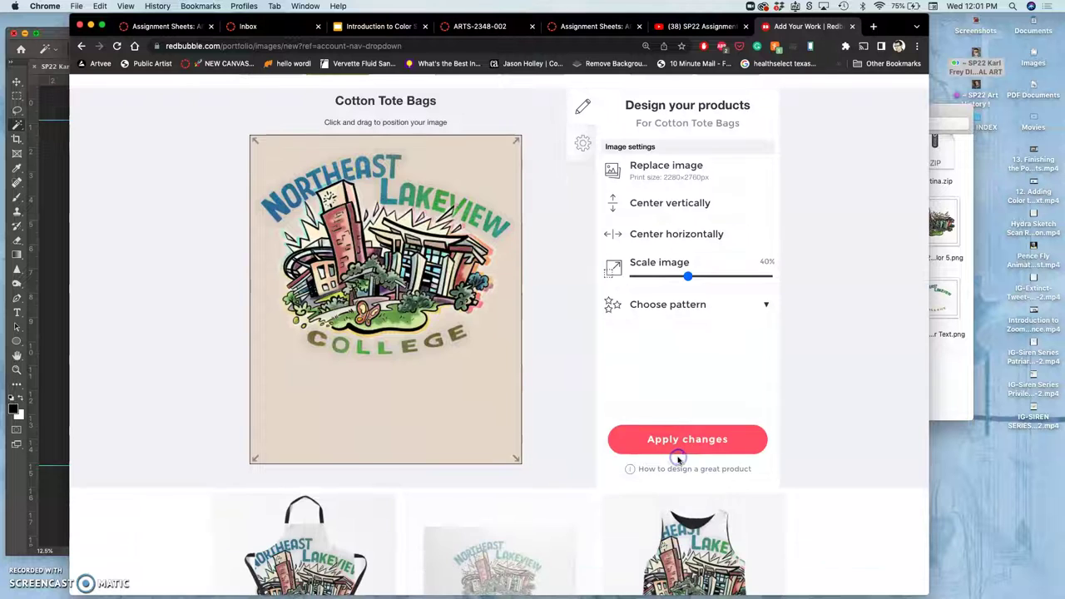
pyautogui.scroll(3, 658, 432)
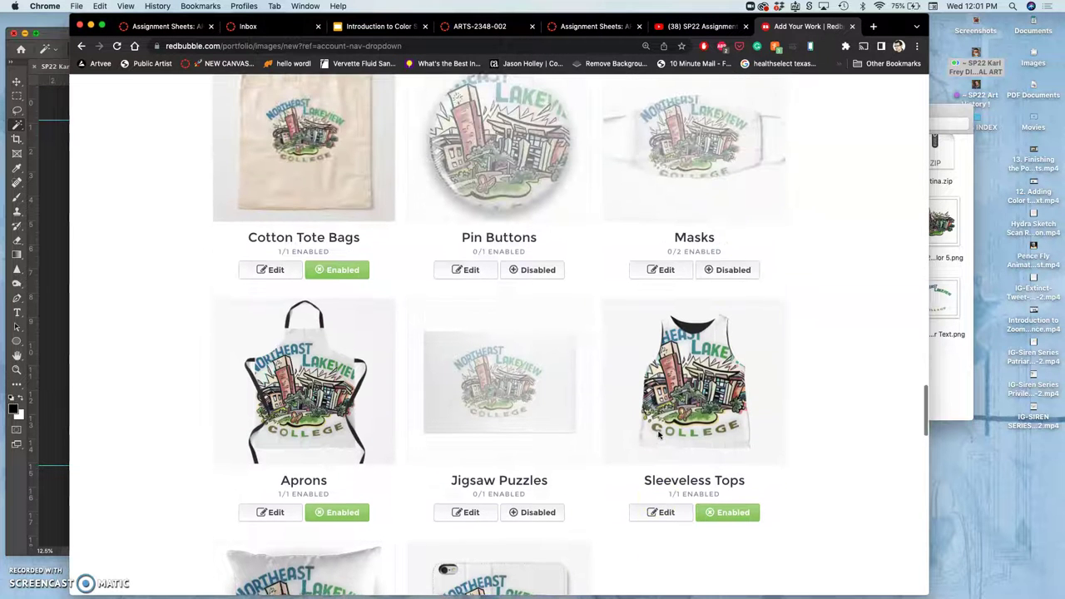
pyautogui.scroll(1, 586, 401)
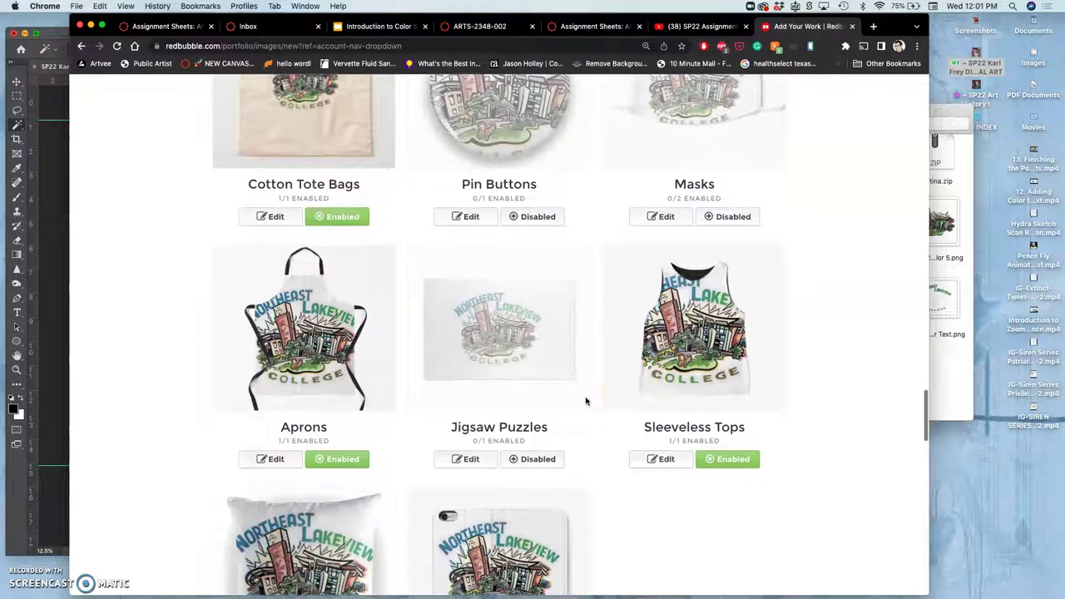
pyautogui.scroll(1, 586, 401)
pyautogui.click(659, 367)
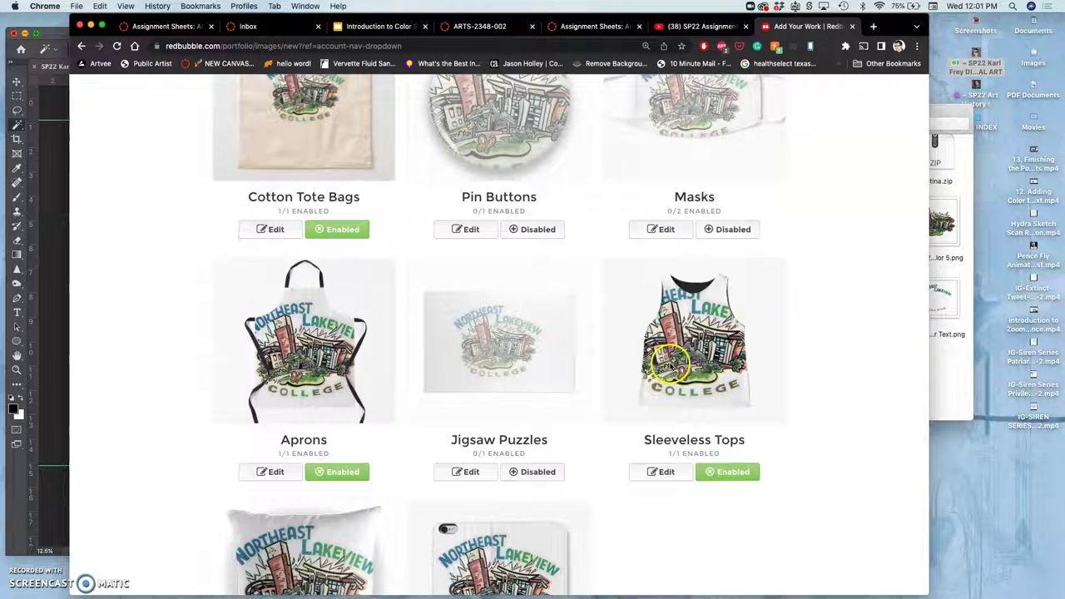
pyautogui.scroll(-5, 672, 370)
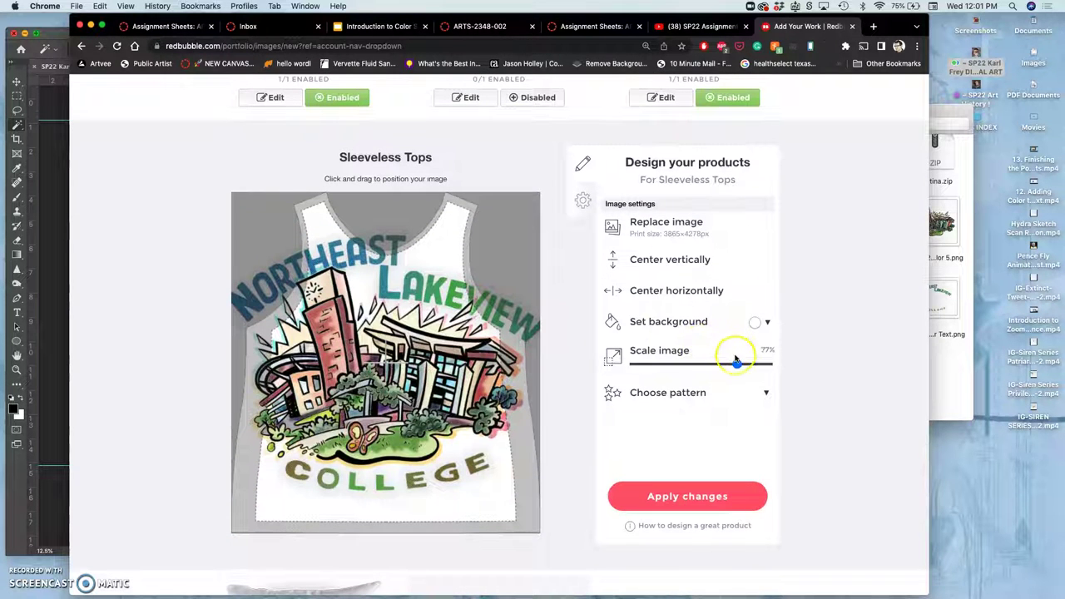
pyautogui.moveTo(737, 363); pyautogui.dragTo(689, 362)
pyautogui.scroll(20, 698, 356)
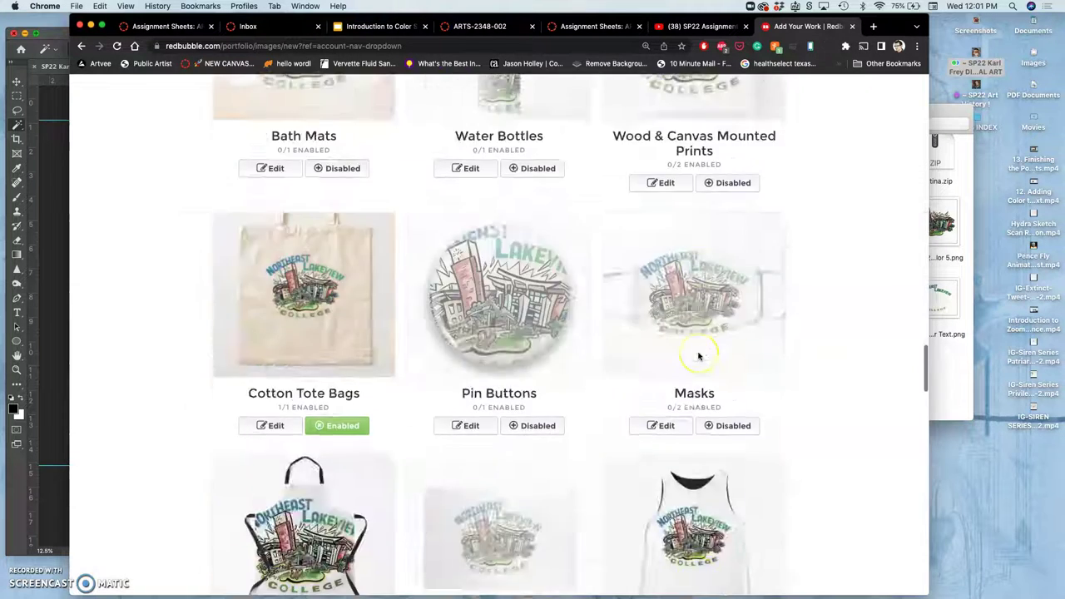
pyautogui.scroll(6, 698, 356)
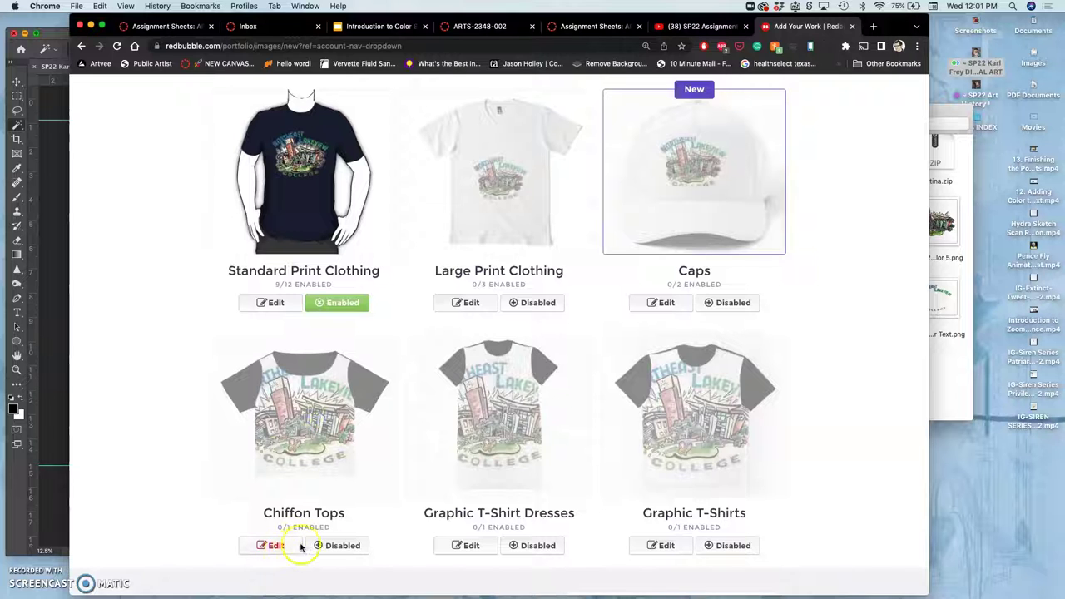
# Enable Chiffon Tops and tile its design as a small offset-grid pattern
pyautogui.click(337, 545)
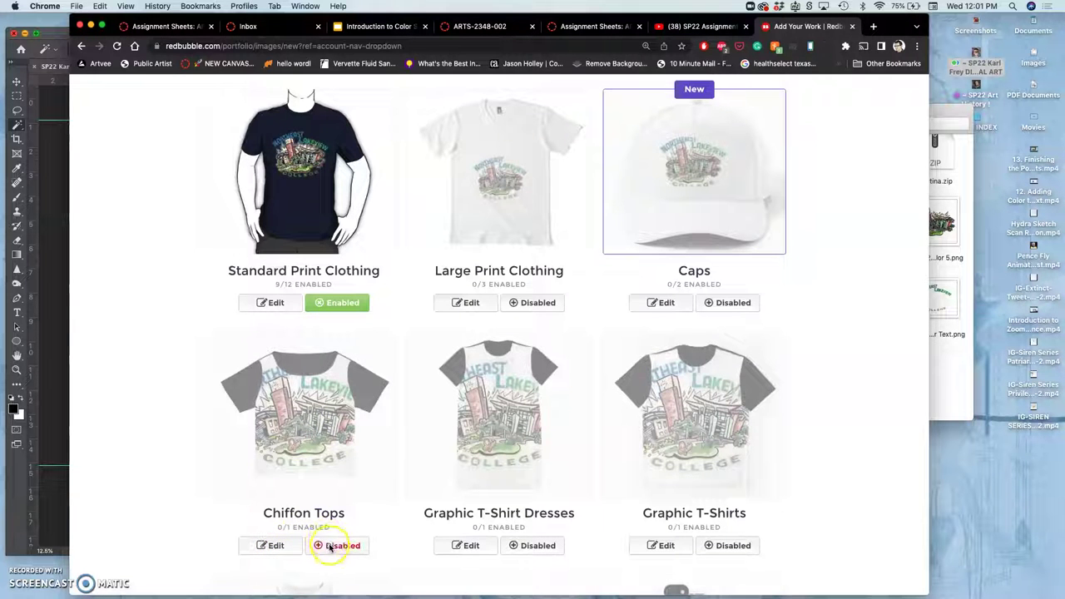
pyautogui.scroll(-5, 323, 539)
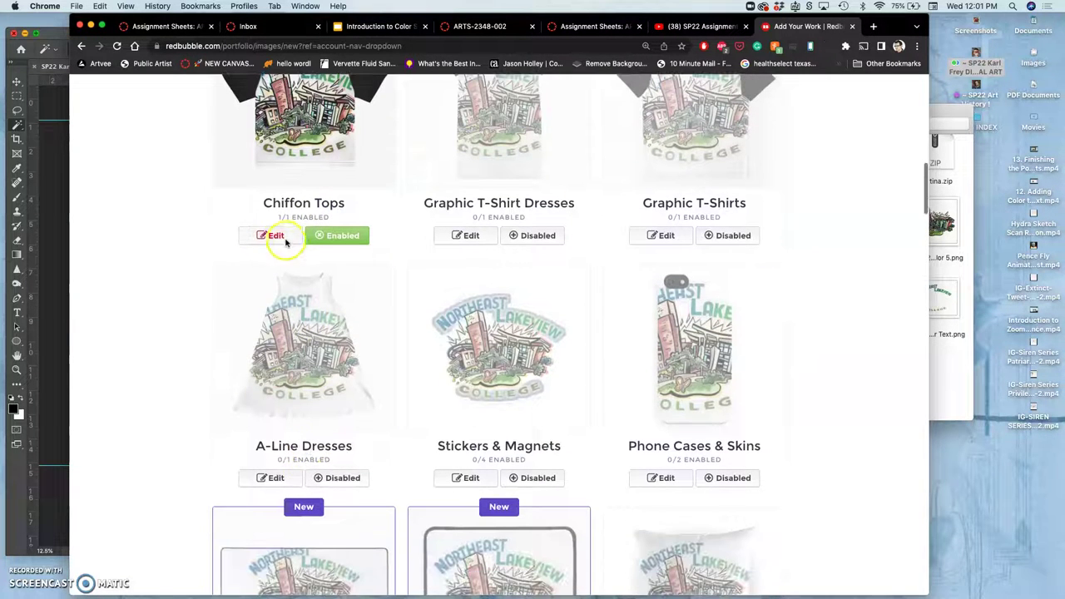
pyautogui.click(280, 238)
pyautogui.scroll(-3, 403, 432)
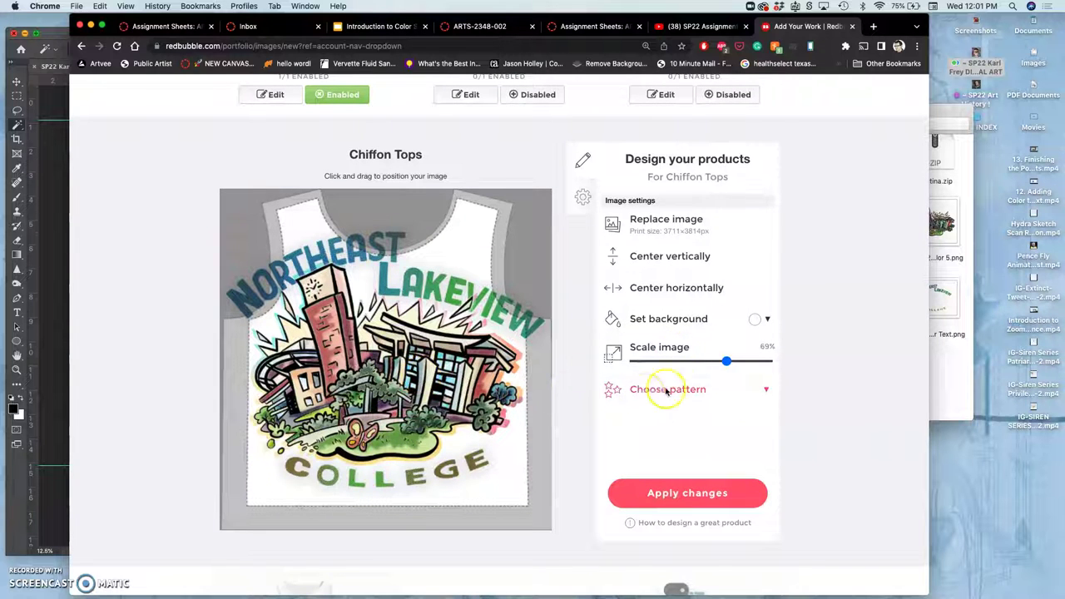
pyautogui.click(686, 391)
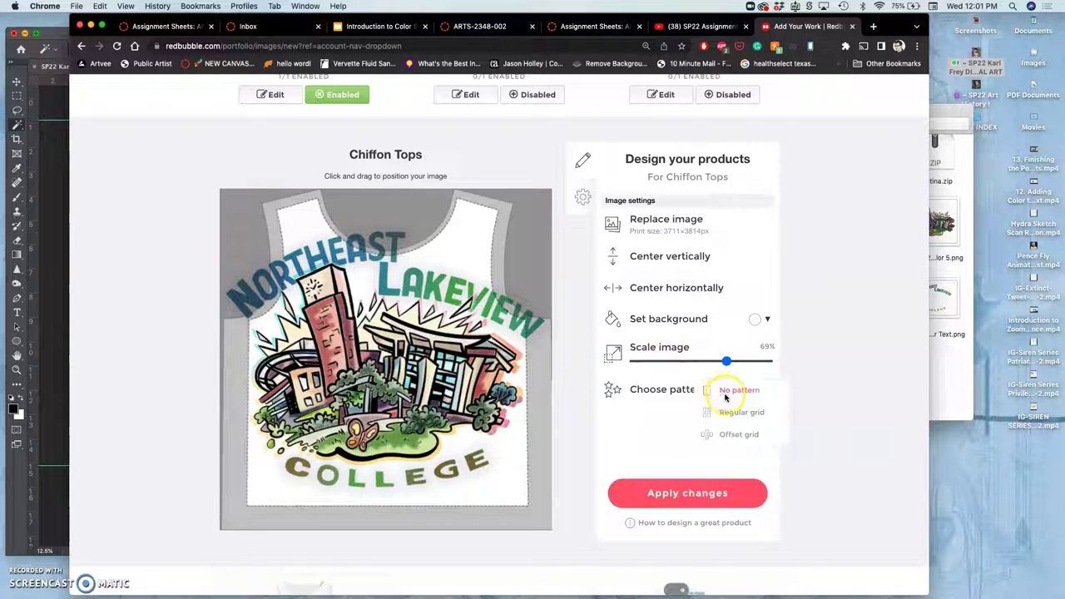
pyautogui.click(726, 434)
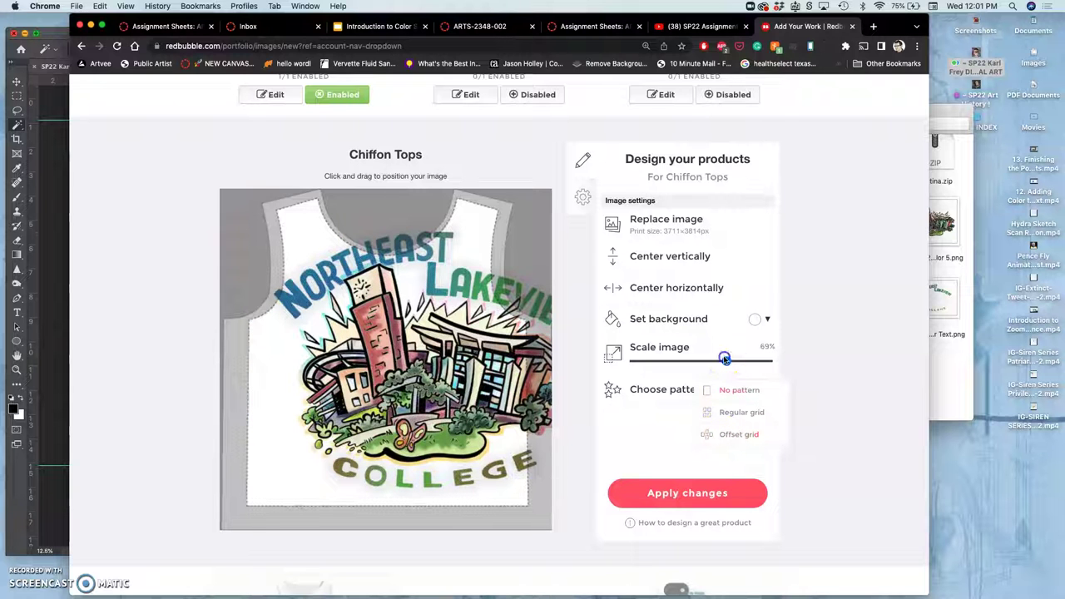
pyautogui.moveTo(653, 359); pyautogui.dragTo(638, 361)
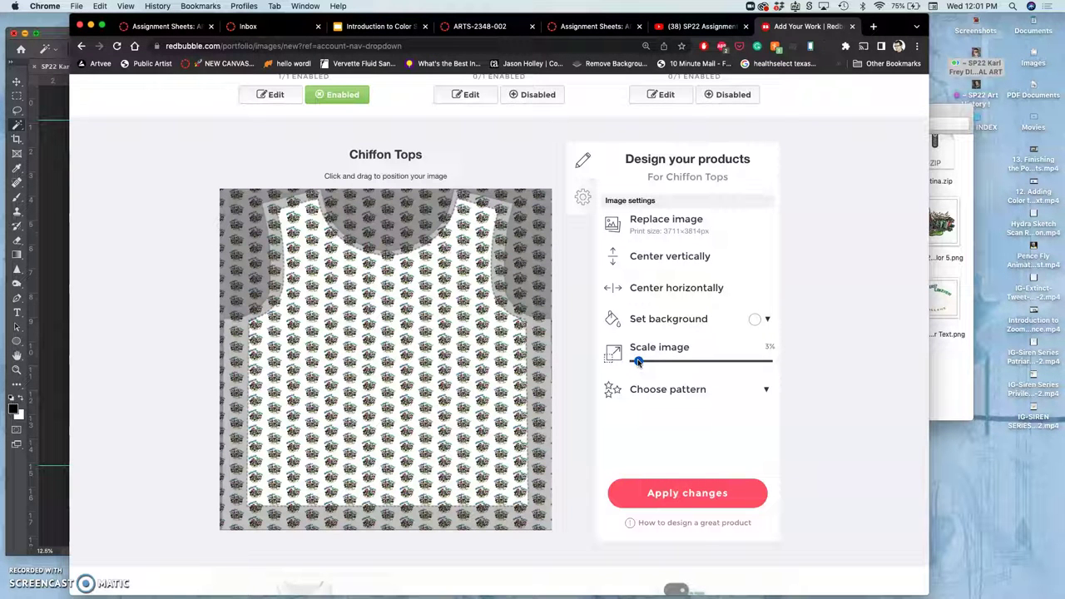
pyautogui.moveTo(638, 362); pyautogui.dragTo(643, 361)
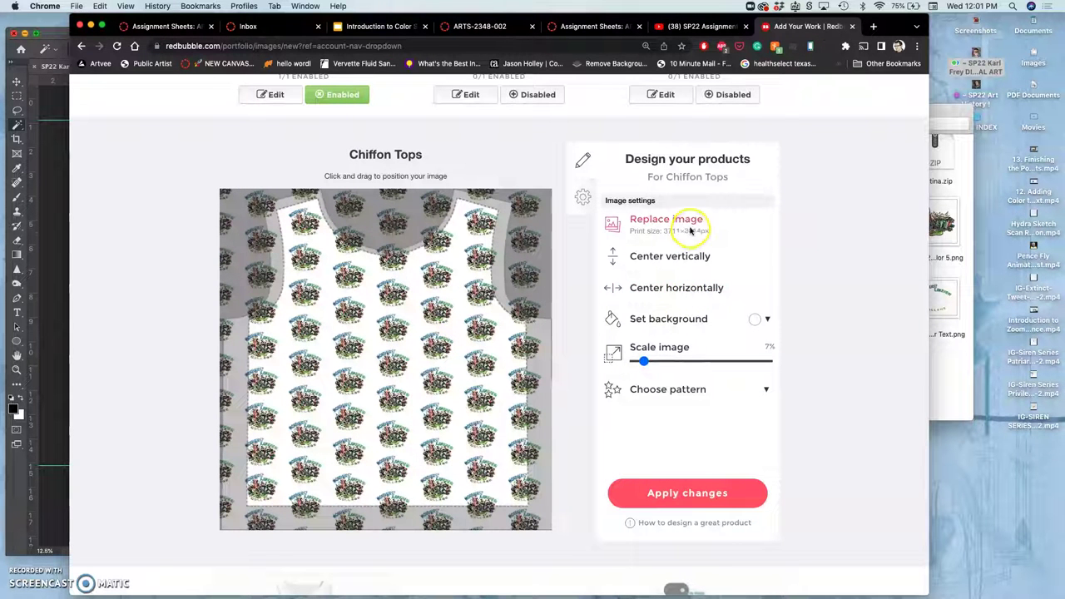
# Give the Chiffon Tops pattern a navy background and apply the changes
pyautogui.click(764, 321)
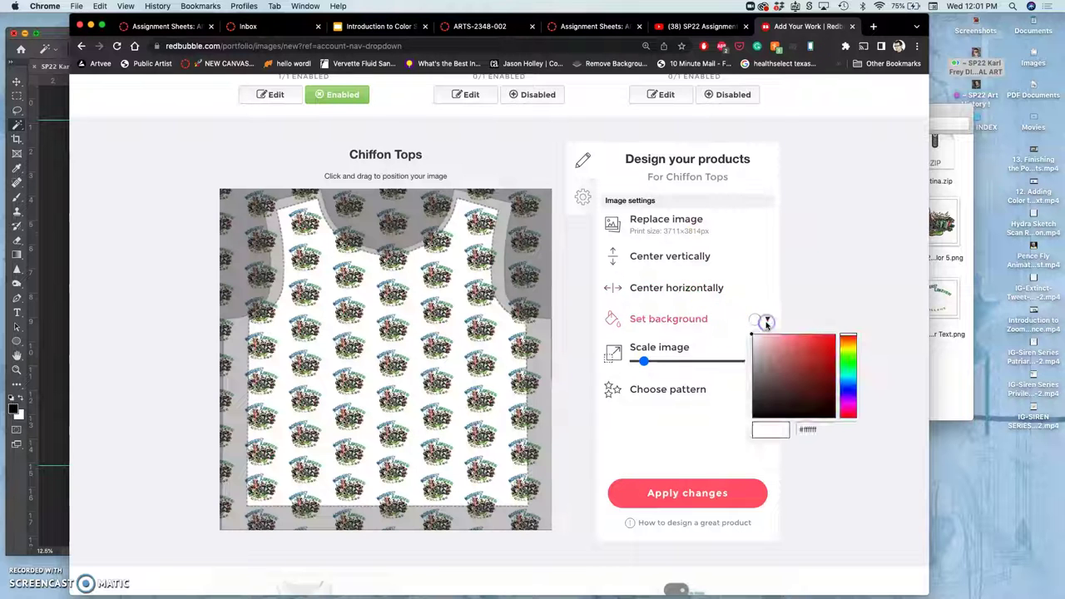
pyautogui.click(789, 368)
pyautogui.moveTo(789, 368)
pyautogui.mouseDown()
pyautogui.moveTo(782, 391)
pyautogui.moveTo(806, 402)
pyautogui.mouseUp()
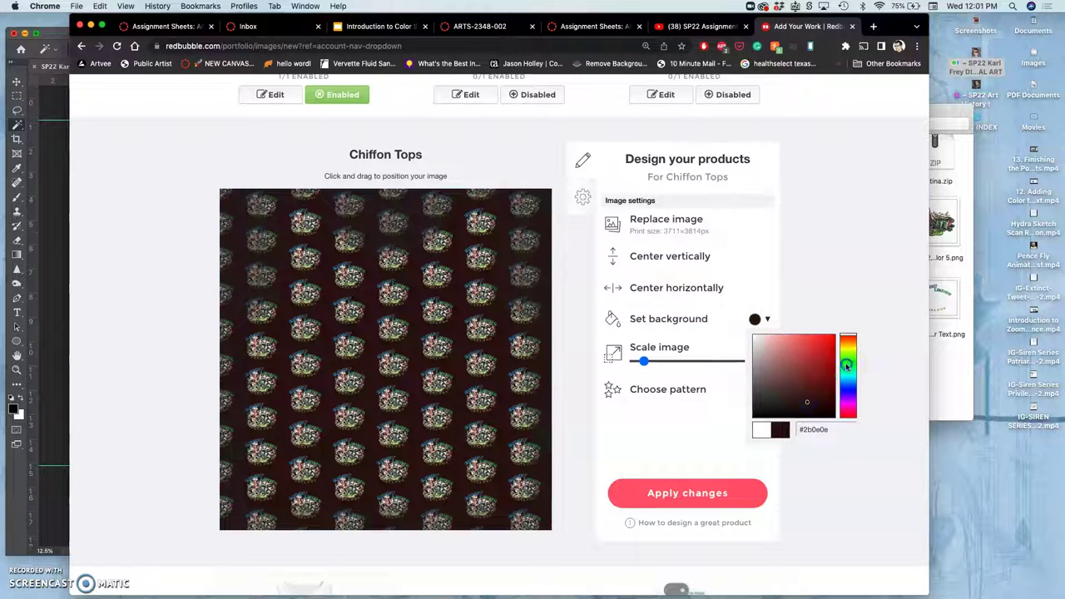
pyautogui.moveTo(847, 353); pyautogui.dragTo(848, 393)
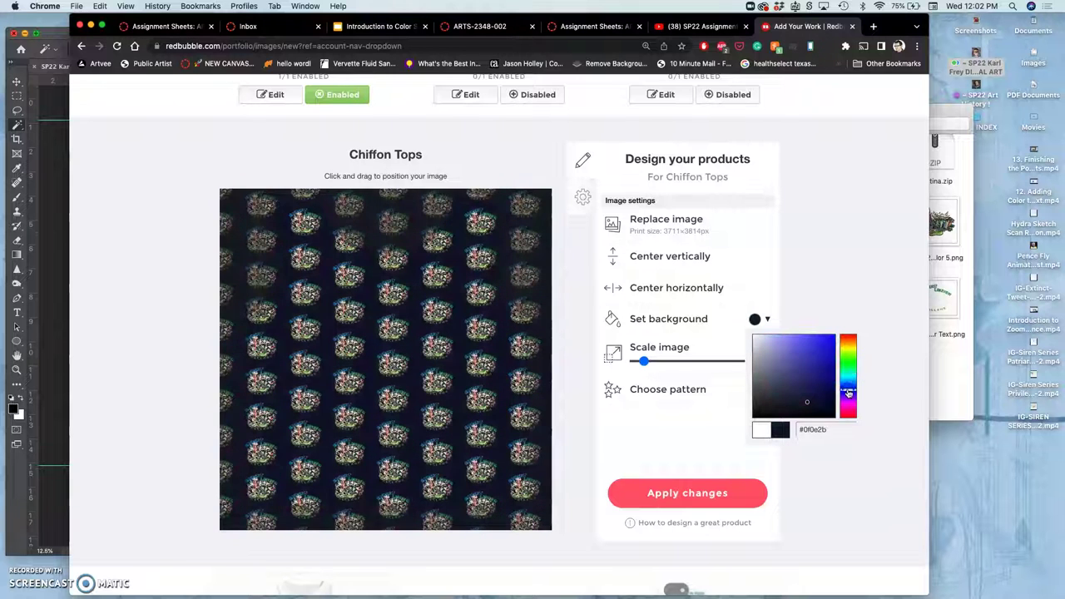
pyautogui.click(807, 391)
pyautogui.moveTo(804, 396); pyautogui.dragTo(801, 394)
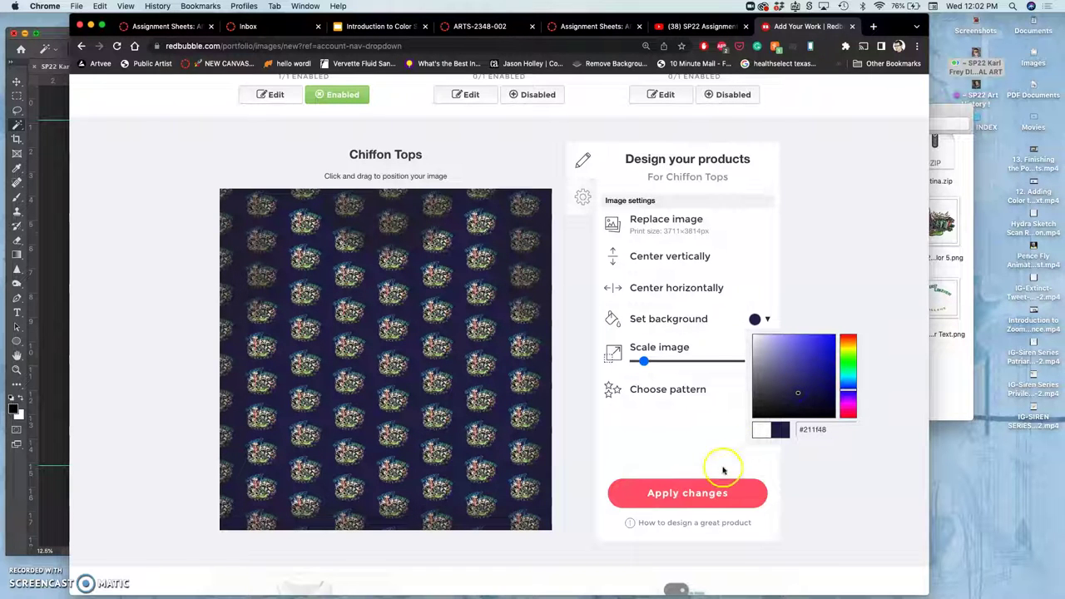
pyautogui.click(691, 494)
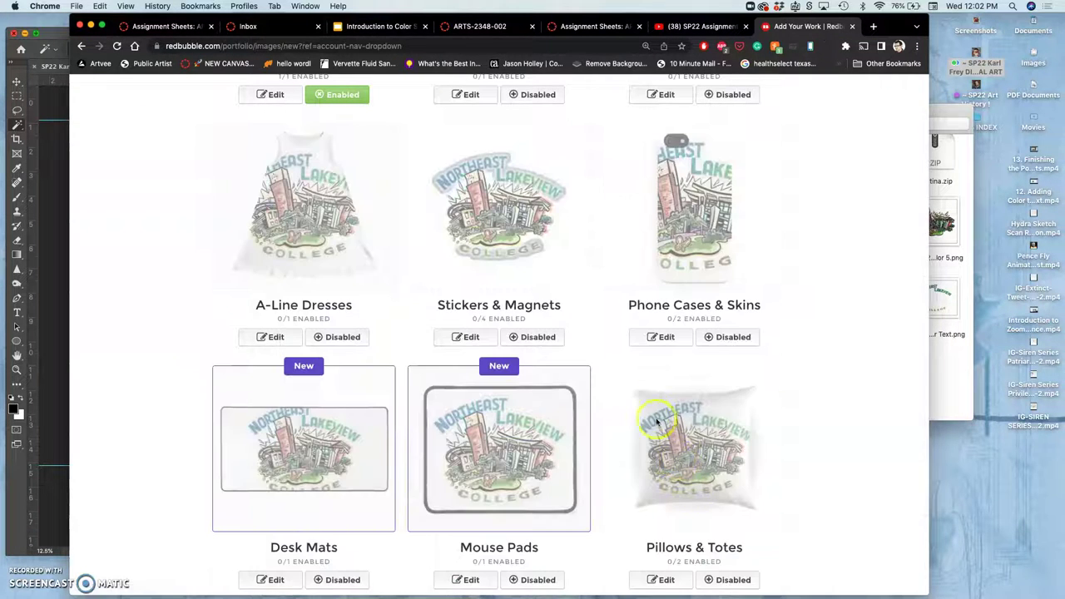
# Disable Phone Wallets, Floor Pillows, Aprons and Sleeveless Tops for the artwork
pyautogui.scroll(-10, 653, 408)
pyautogui.scroll(11, 652, 407)
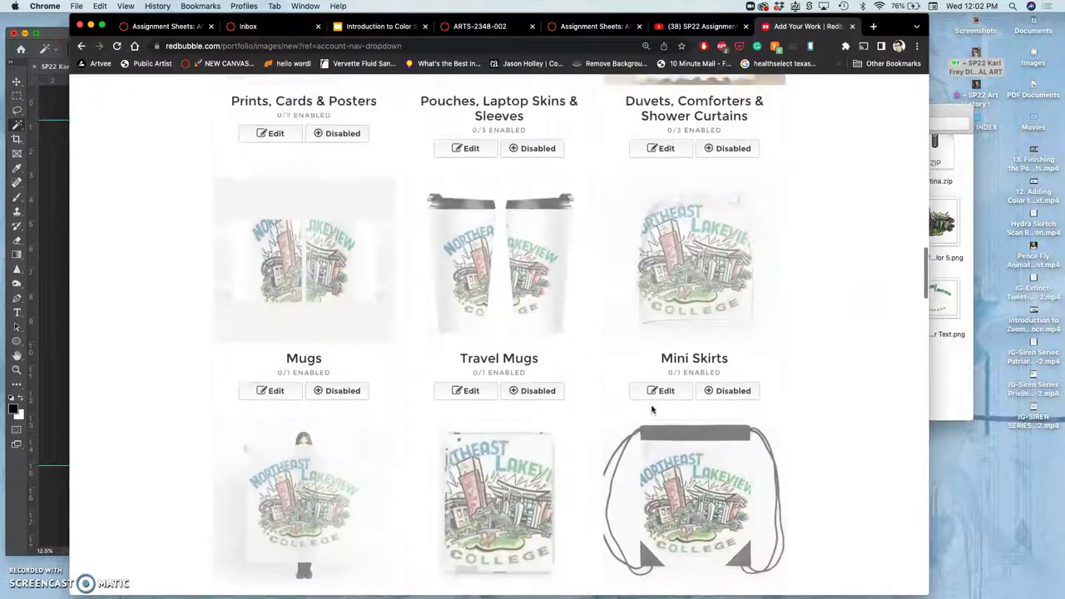
pyautogui.scroll(5, 653, 408)
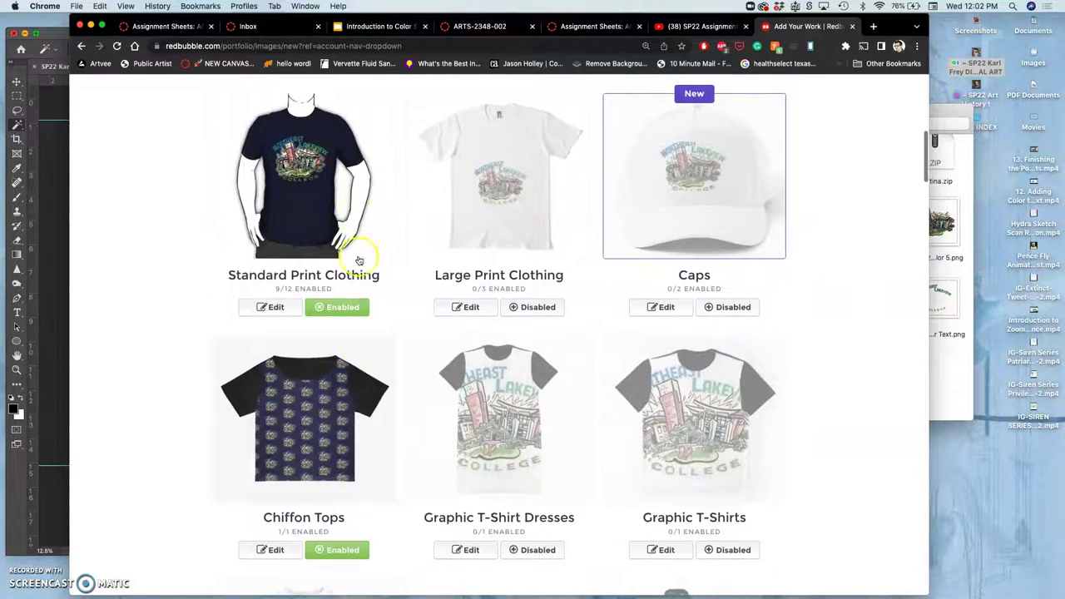
pyautogui.scroll(-15, 578, 393)
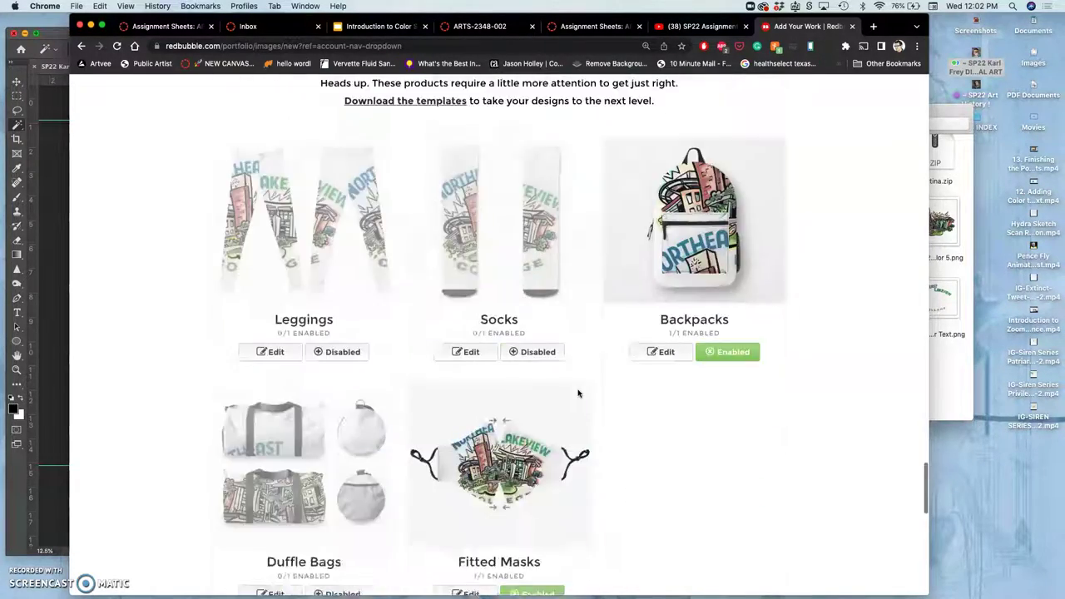
pyautogui.scroll(-10, 578, 392)
pyautogui.scroll(1, 575, 392)
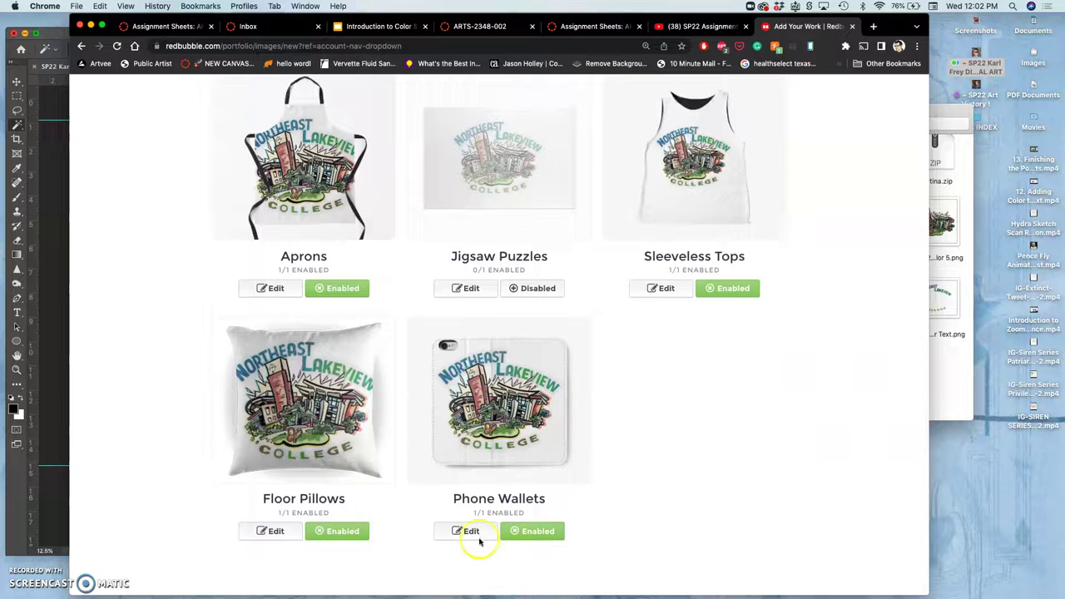
pyautogui.click(522, 533)
pyautogui.click(337, 530)
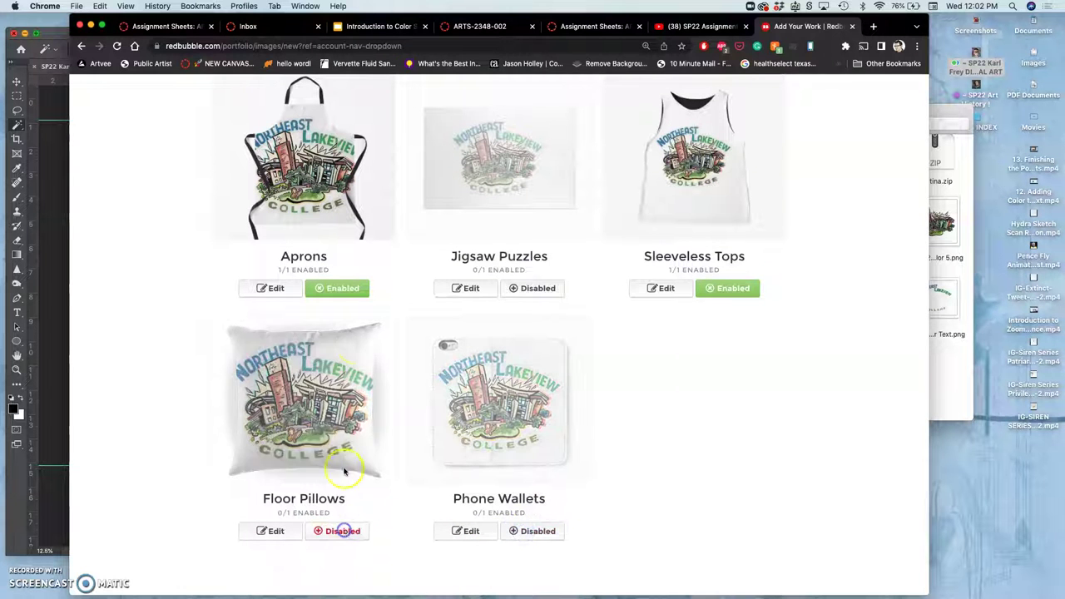
pyautogui.click(336, 296)
pyautogui.click(741, 291)
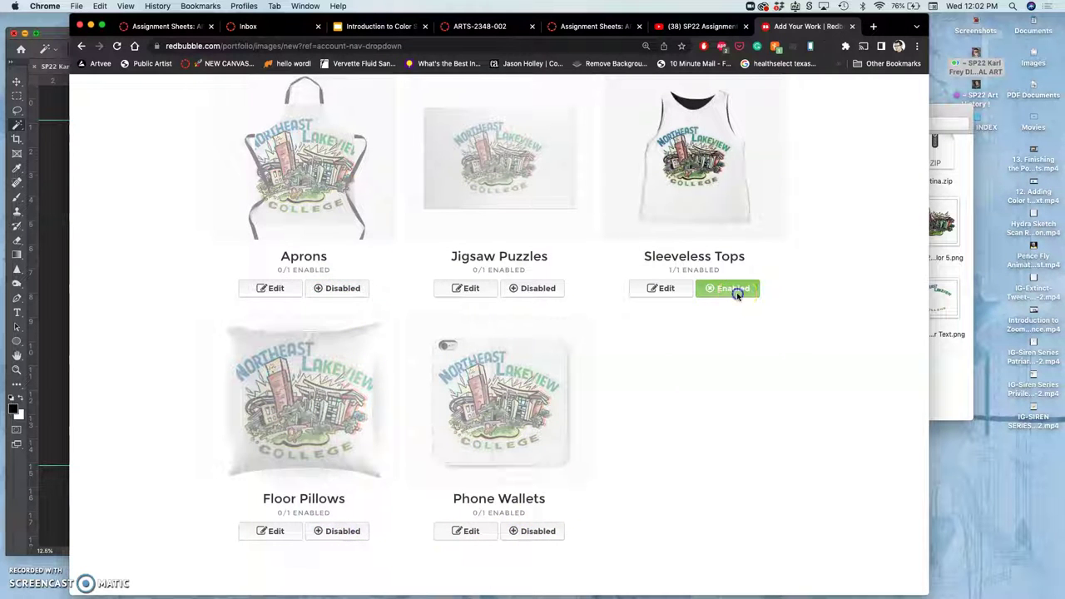
# Disable Backpacks and Fitted Masks as well
pyautogui.scroll(3, 737, 296)
pyautogui.scroll(-10, 737, 296)
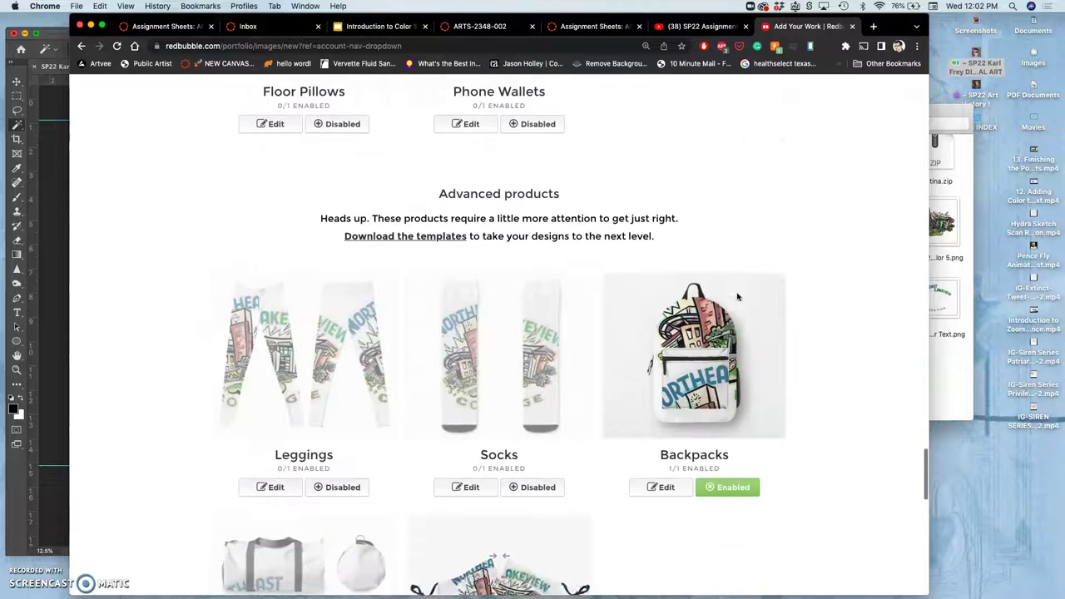
pyautogui.click(732, 356)
pyautogui.click(536, 577)
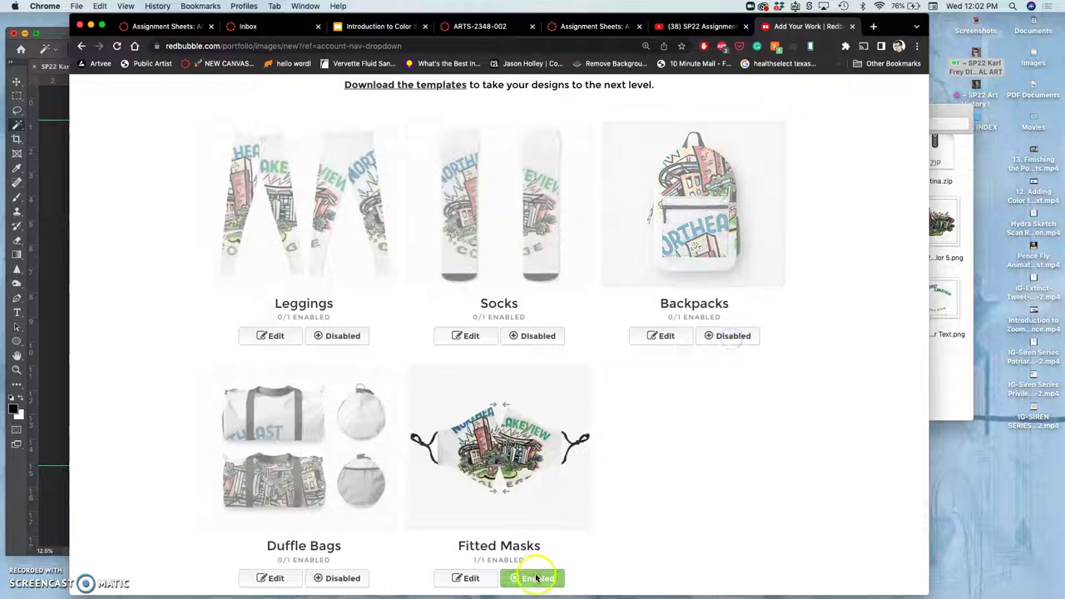
# Set the work's visibility to Only You (private) and mark it as not mature content
pyautogui.scroll(-10, 682, 480)
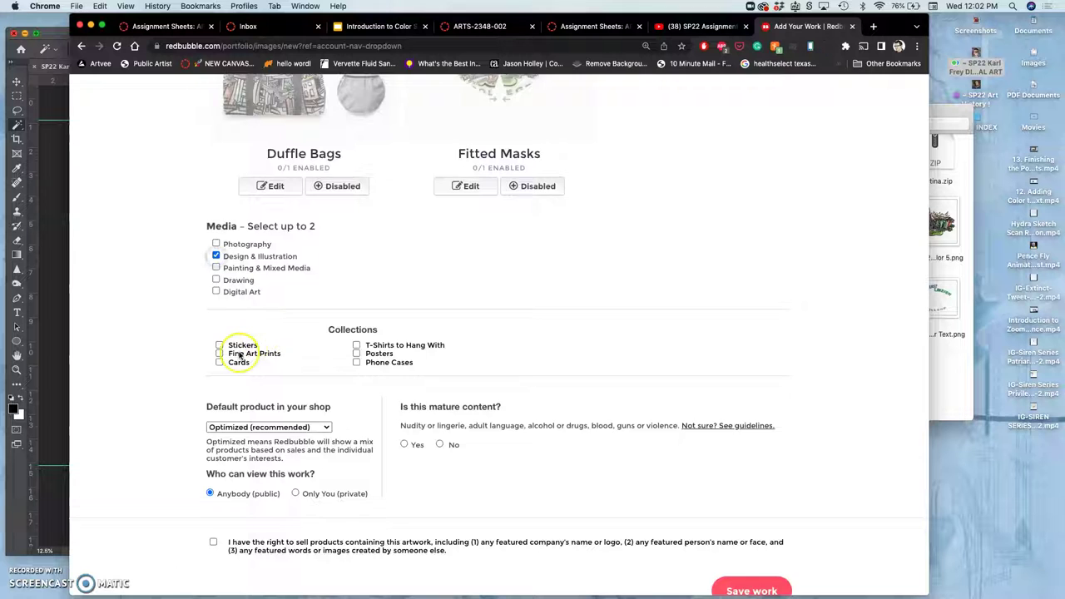
pyautogui.scroll(-2, 241, 349)
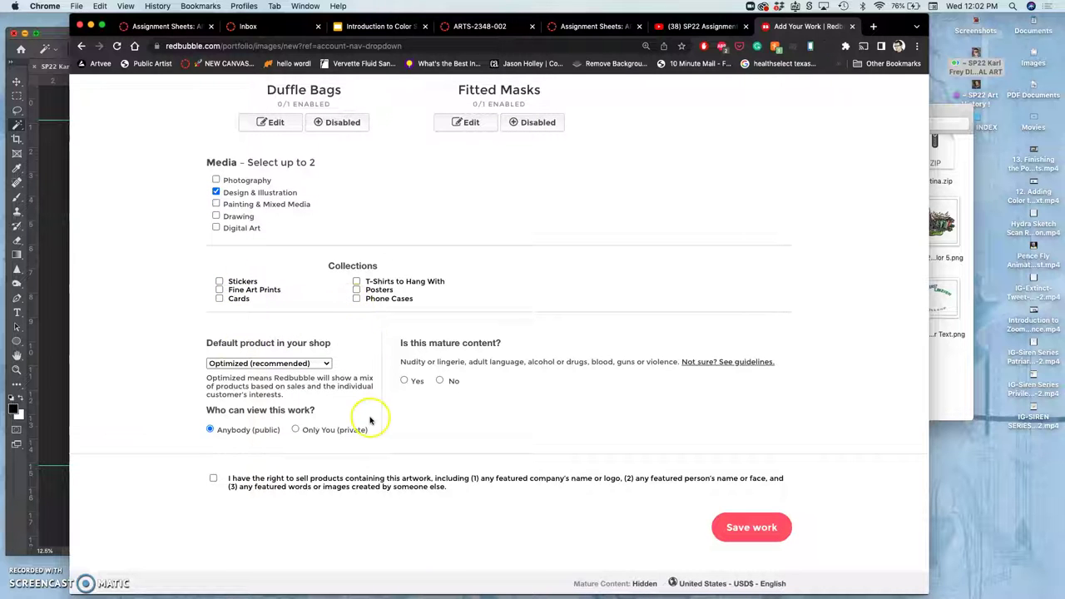
pyautogui.scroll(-1, 370, 421)
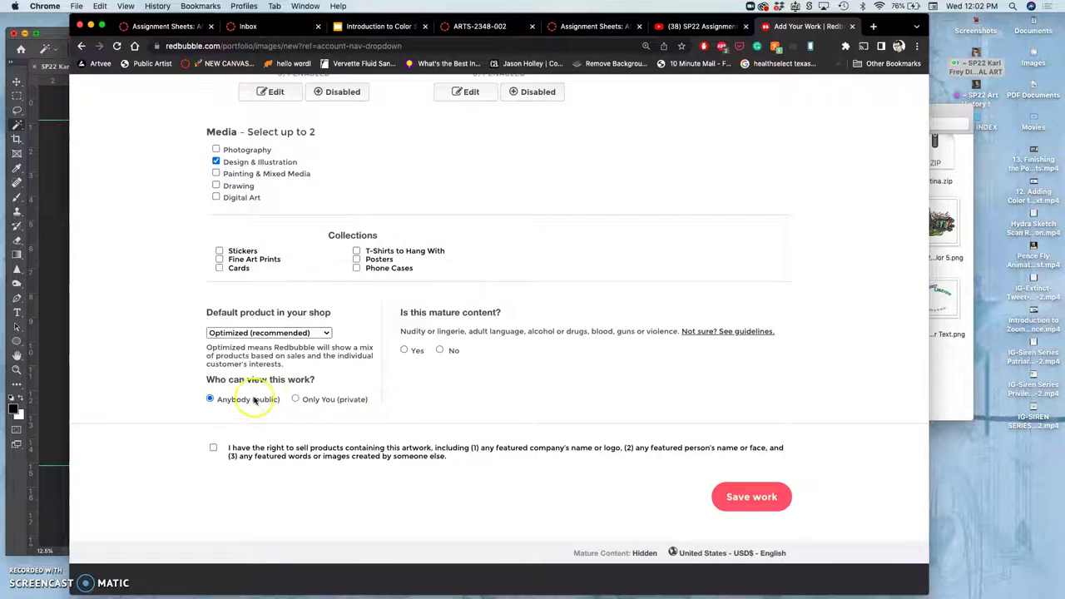
pyautogui.click(296, 401)
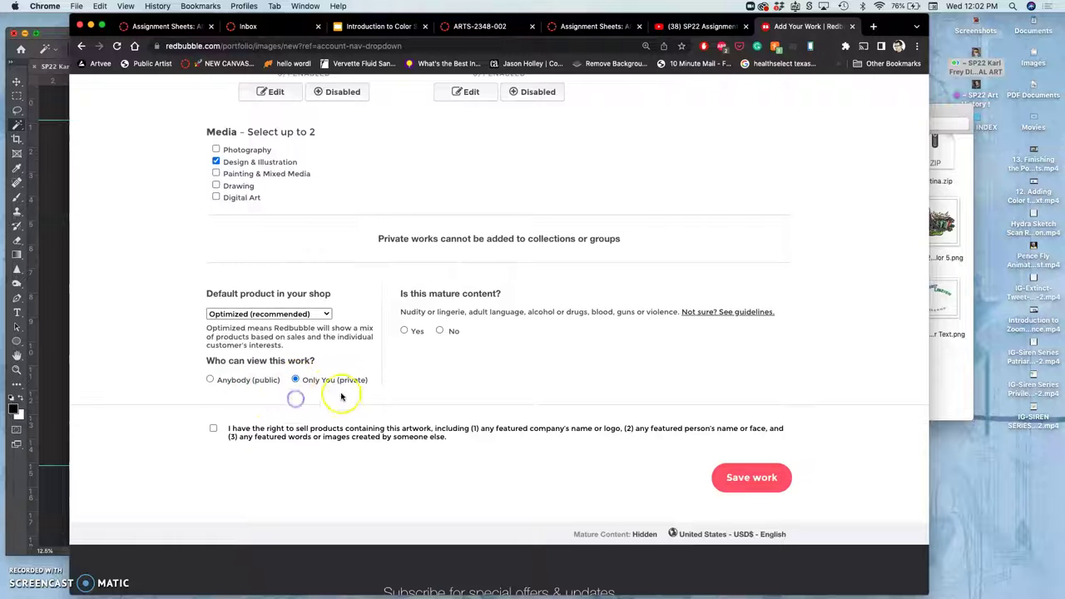
pyautogui.click(441, 331)
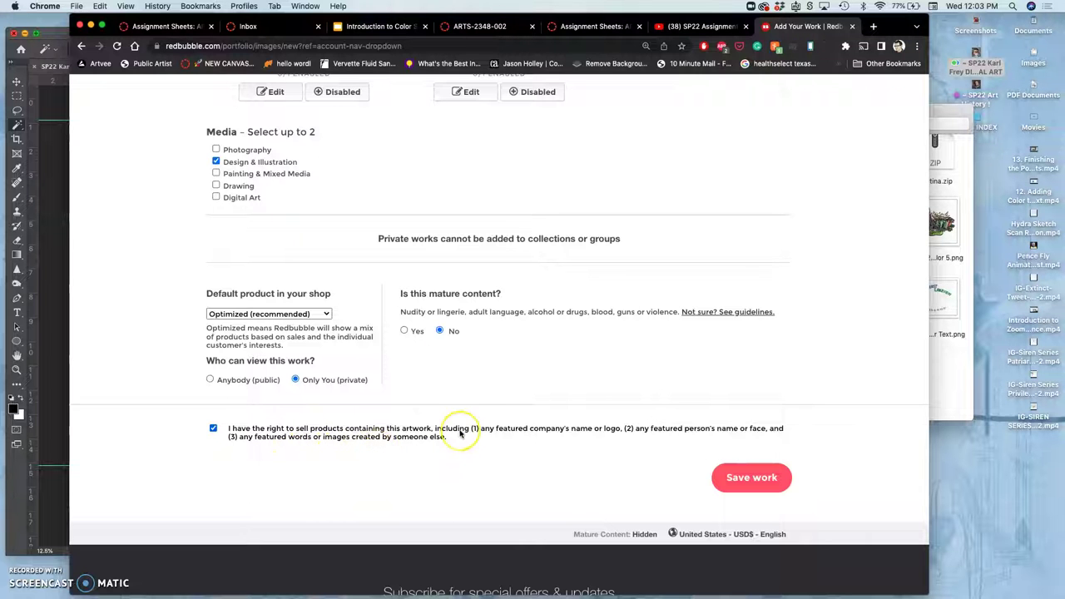
# Save the work so the upload starts processing
pyautogui.scroll(10, 461, 441)
pyautogui.scroll(8, 460, 433)
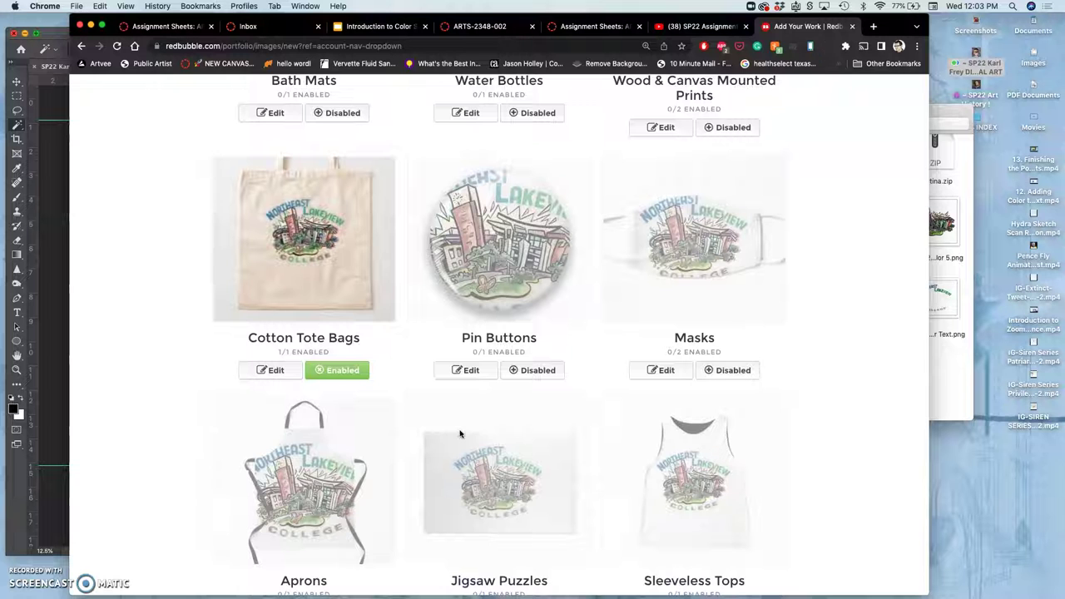
pyautogui.scroll(-15, 460, 433)
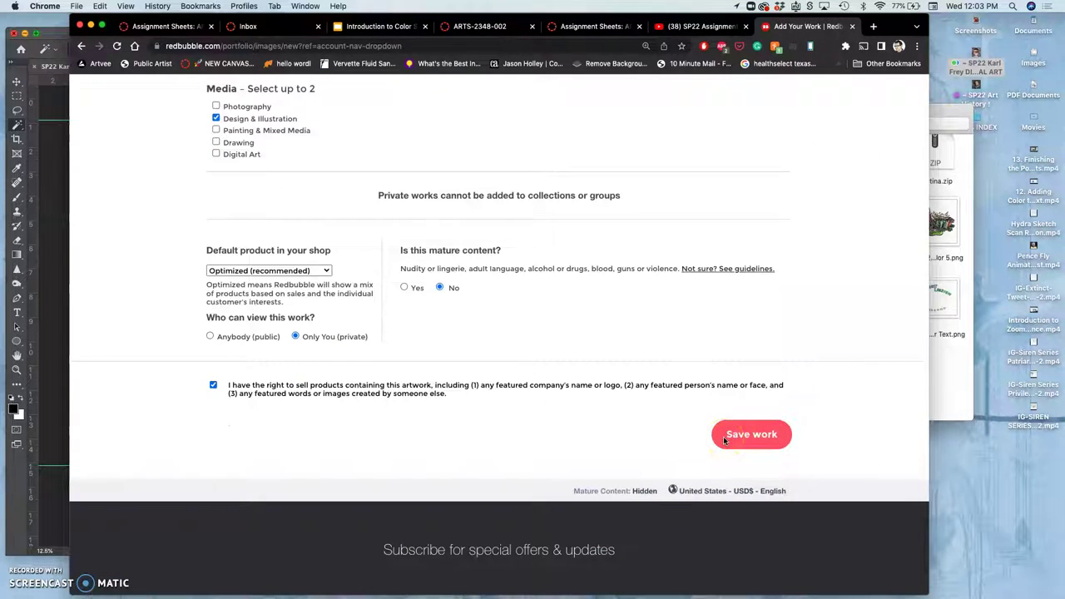
pyautogui.click(742, 435)
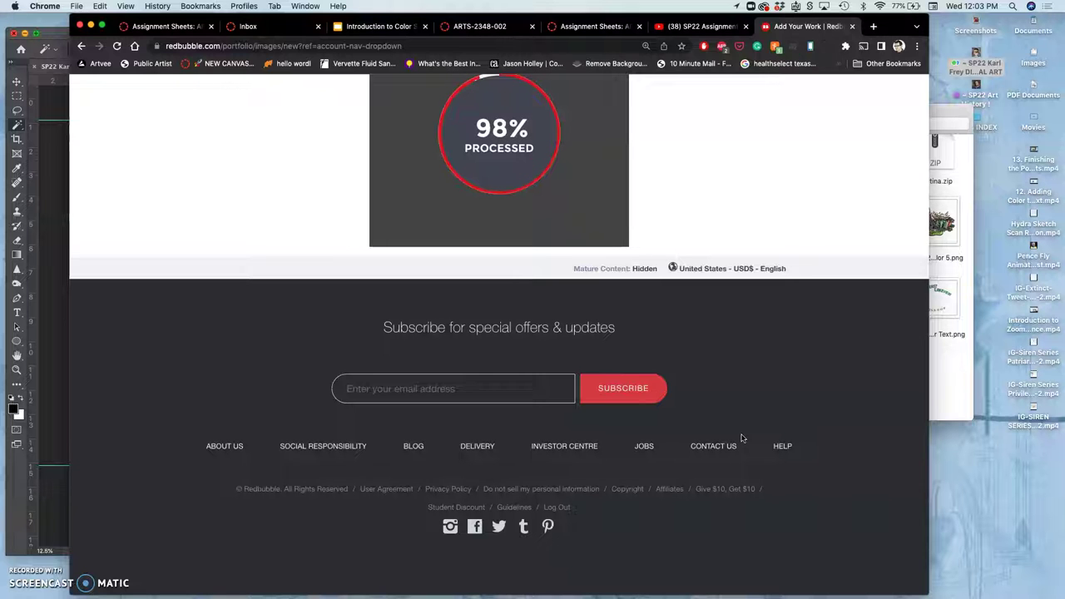
# Scroll the Promote page's product mockups down to the Chiffon Top and Cotton Tote Bag
pyautogui.scroll(3, 740, 437)
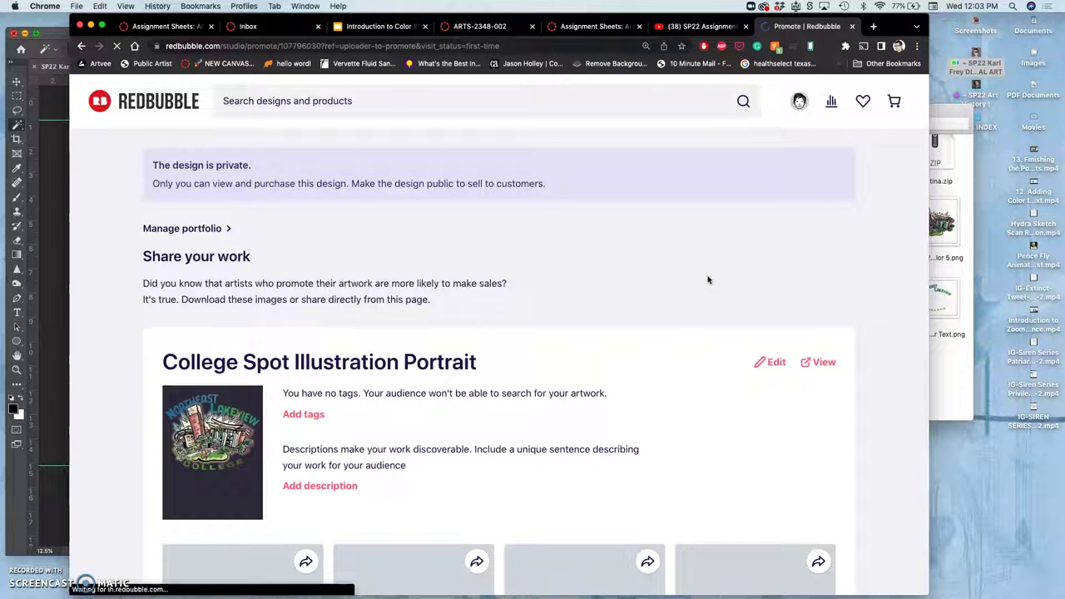
pyautogui.scroll(-4, 708, 279)
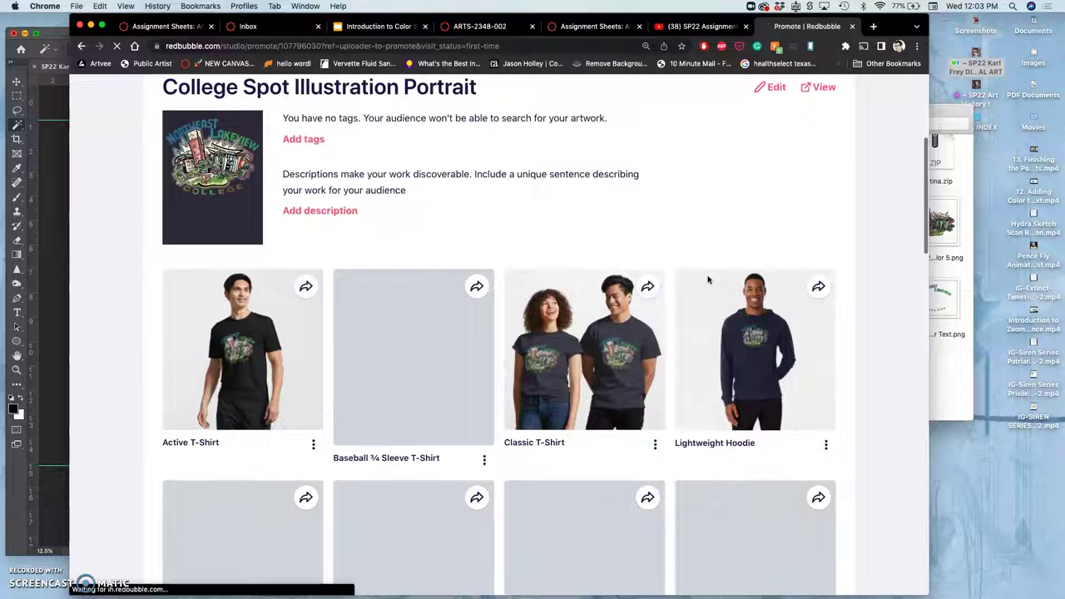
pyautogui.scroll(-3, 708, 279)
pyautogui.scroll(-5, 708, 280)
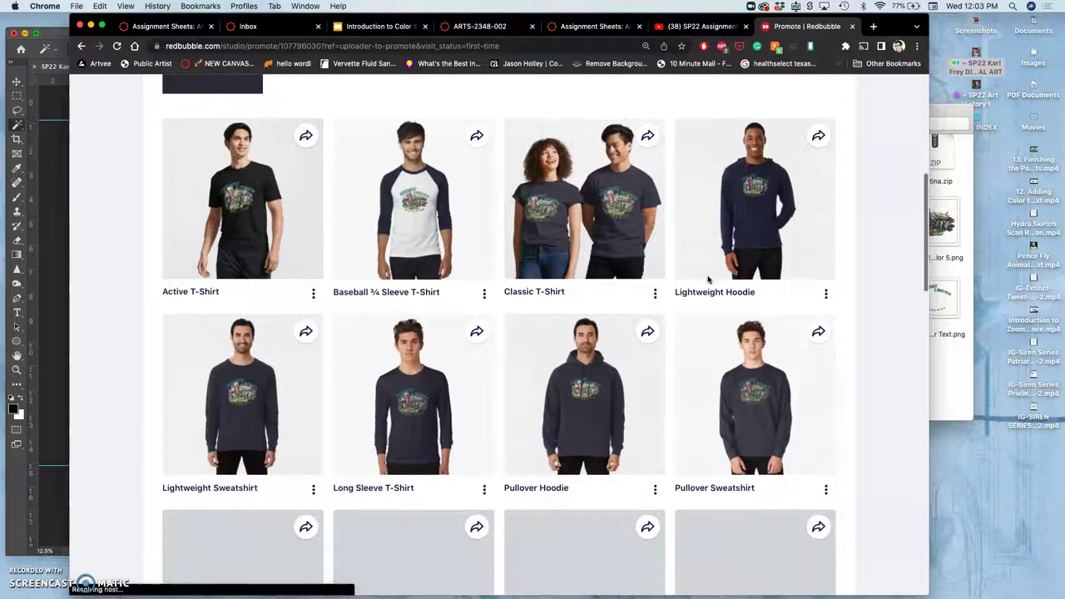
pyautogui.scroll(-2, 708, 280)
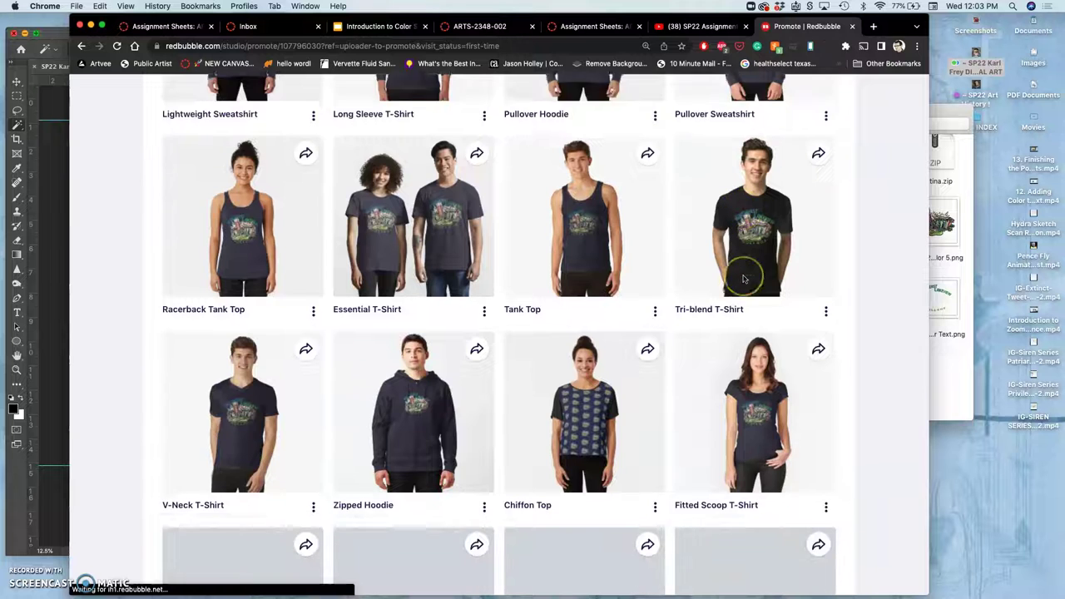
pyautogui.scroll(-4, 744, 279)
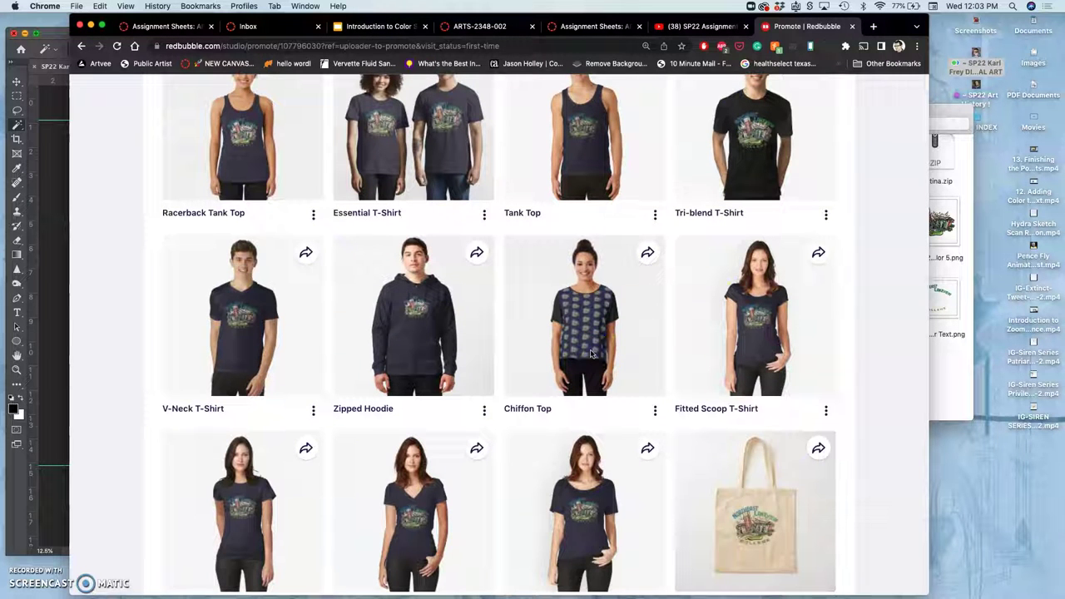
pyautogui.scroll(-3, 591, 353)
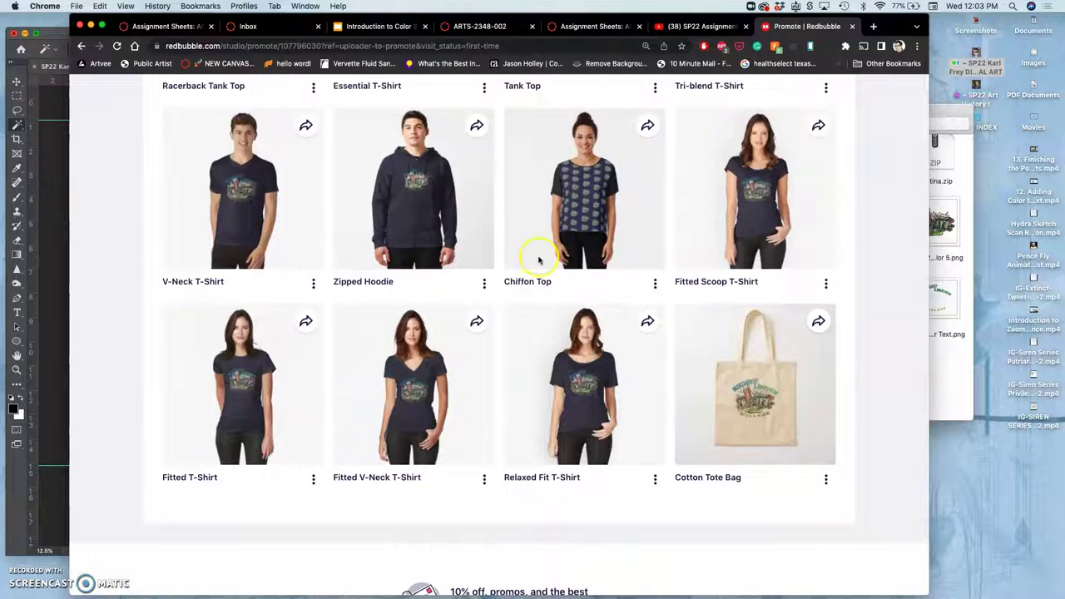
# Check and dismiss the Chiffon Top's sharing options, then bring up its more-options menu
pyautogui.click(649, 127)
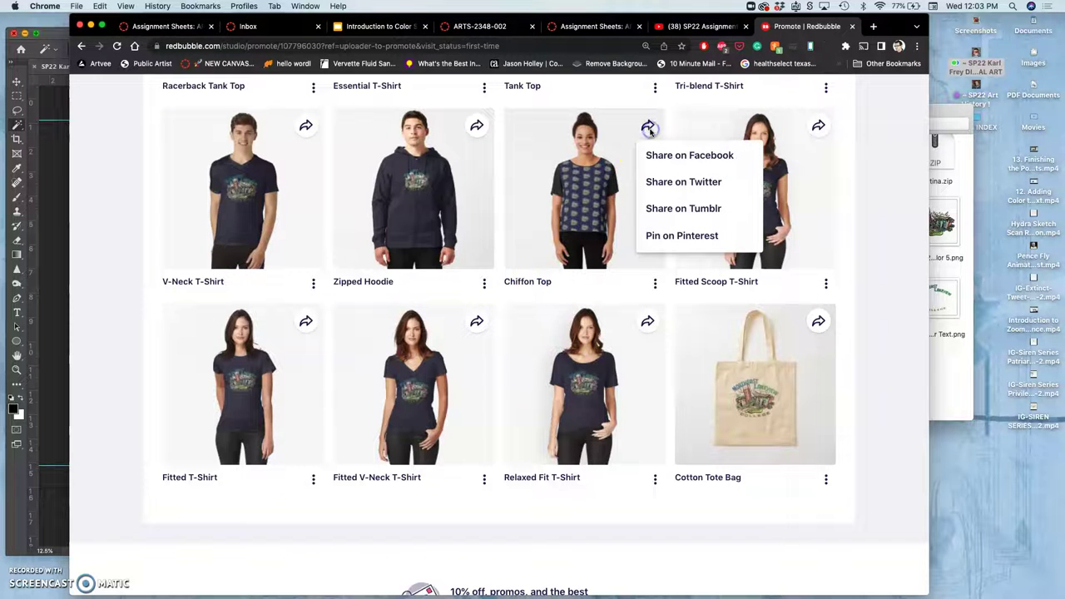
pyautogui.click(580, 230)
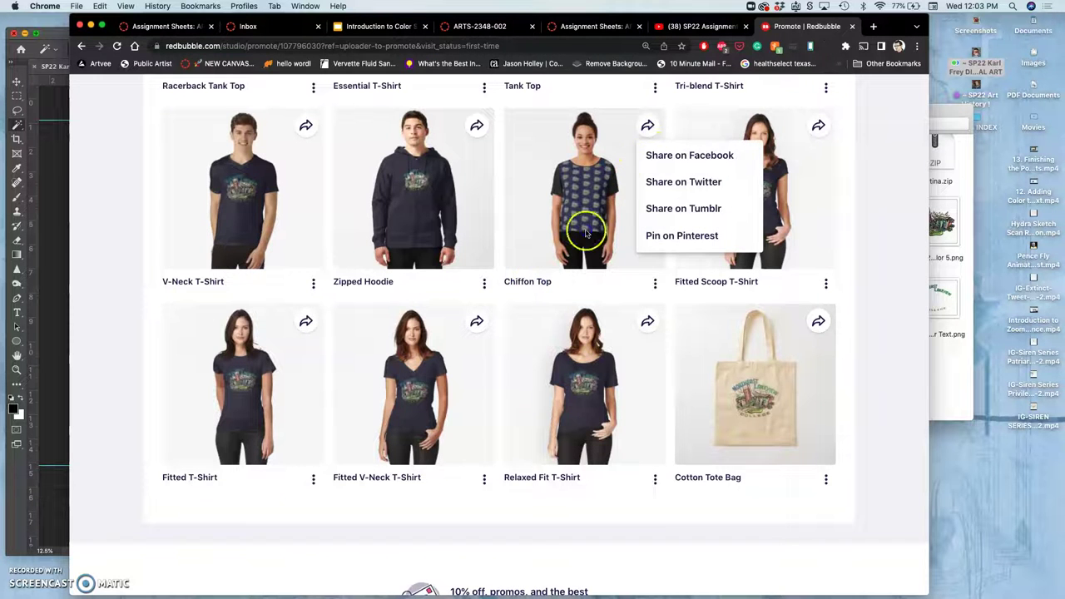
pyautogui.click(655, 284)
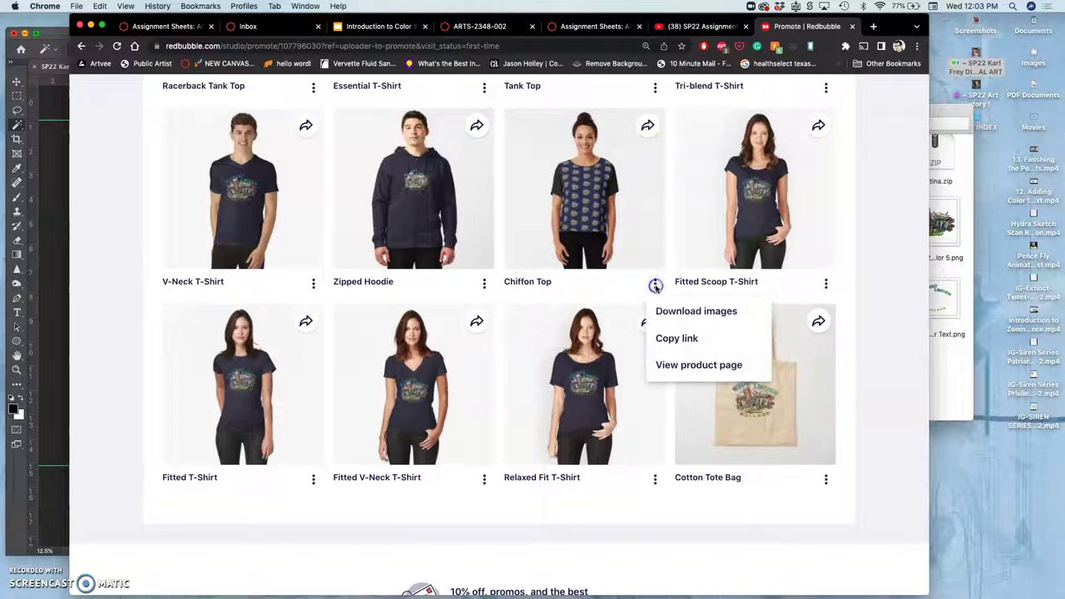
# Open the Chiffon Top's product page in a new tab and look over the listing
pyautogui.click(666, 367)
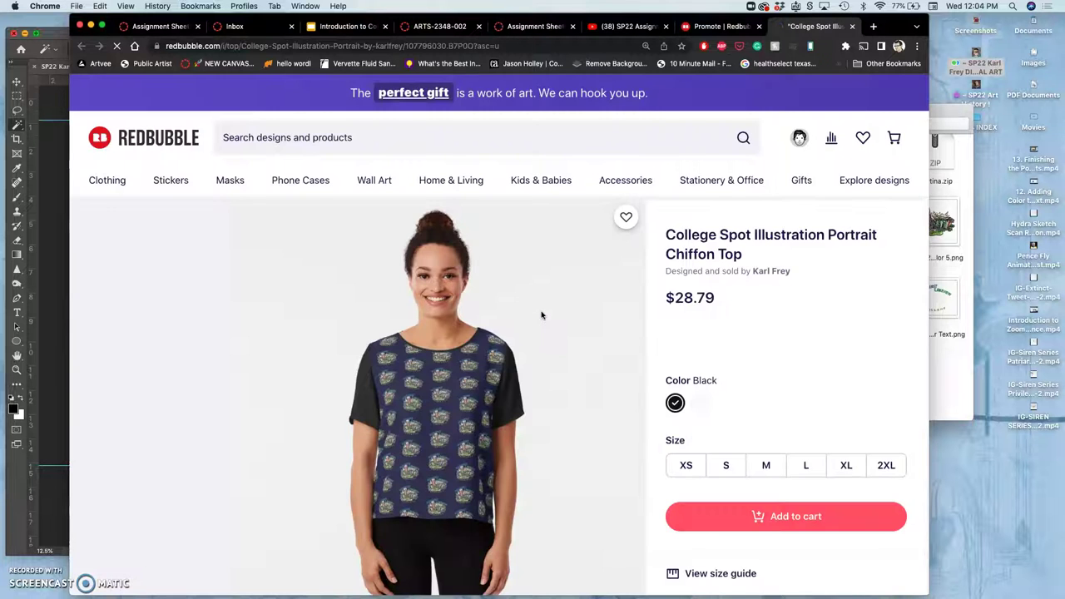
pyautogui.scroll(-2, 540, 314)
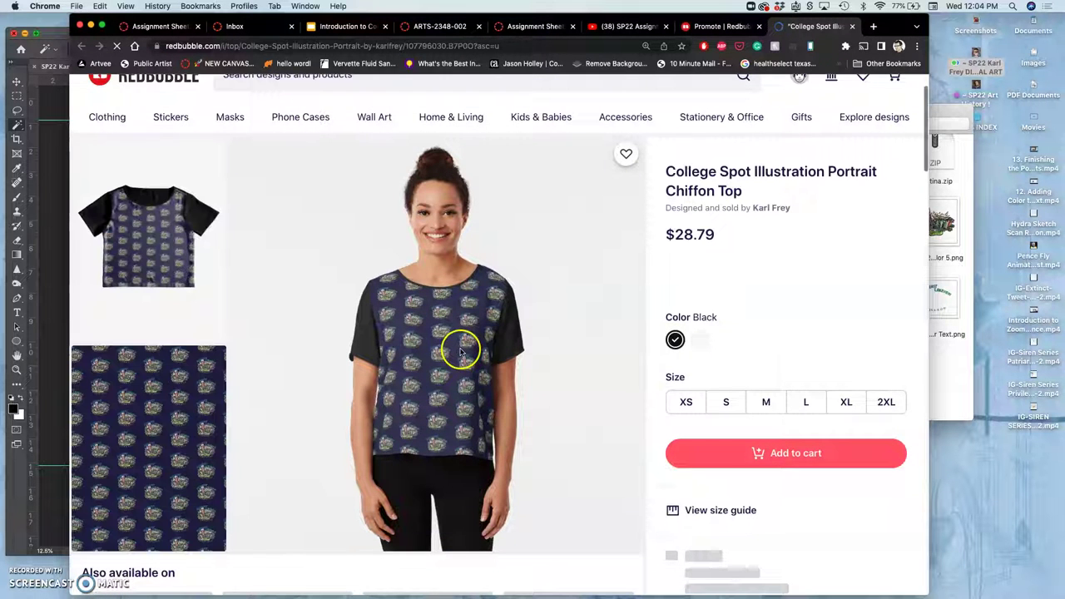
pyautogui.scroll(-3, 437, 353)
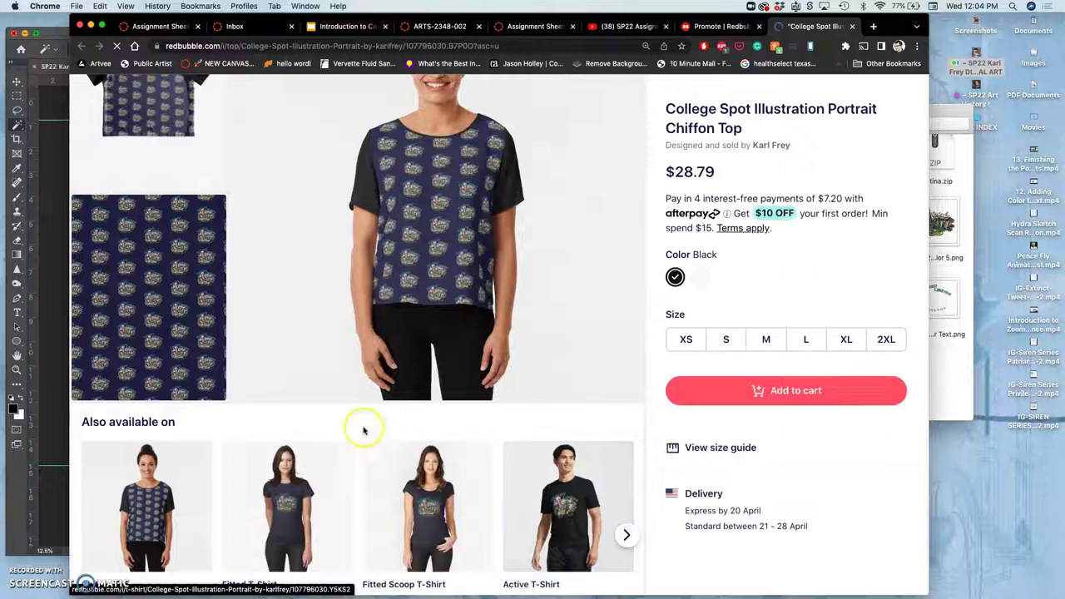
pyautogui.scroll(1, 392, 350)
# View the navy patterned chiffon top photo full screen, close it, and browse the page
pyautogui.click(429, 342)
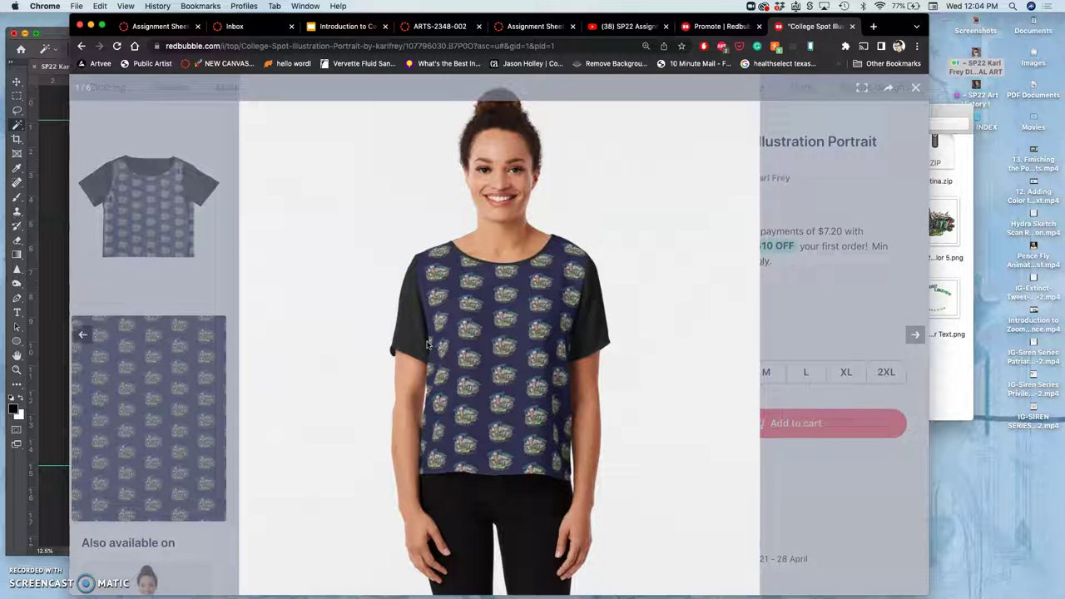
pyautogui.click(915, 88)
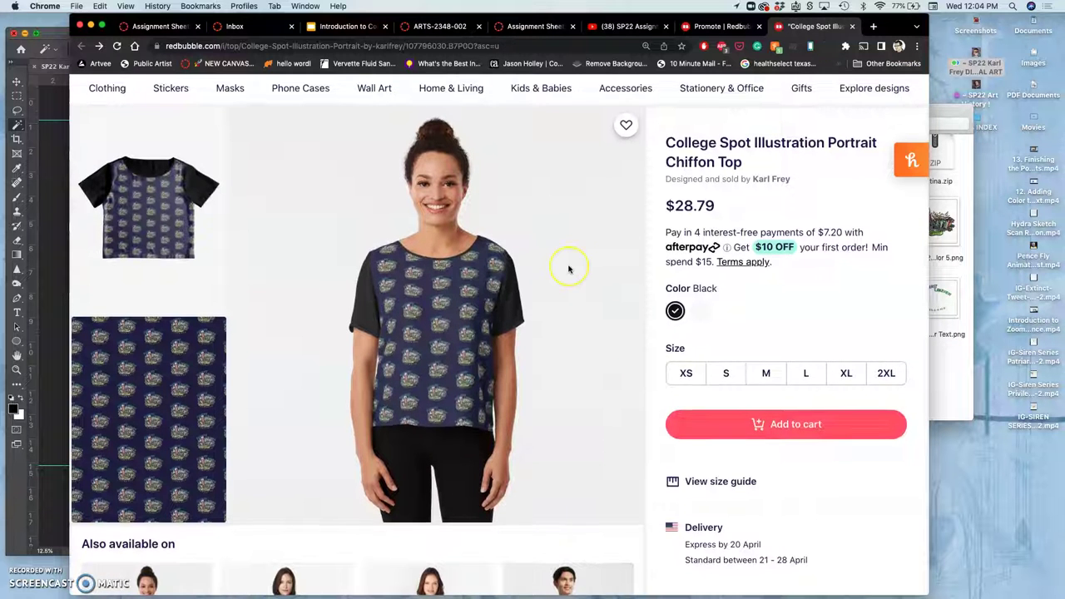
pyautogui.scroll(2, 570, 266)
pyautogui.scroll(-1, 569, 269)
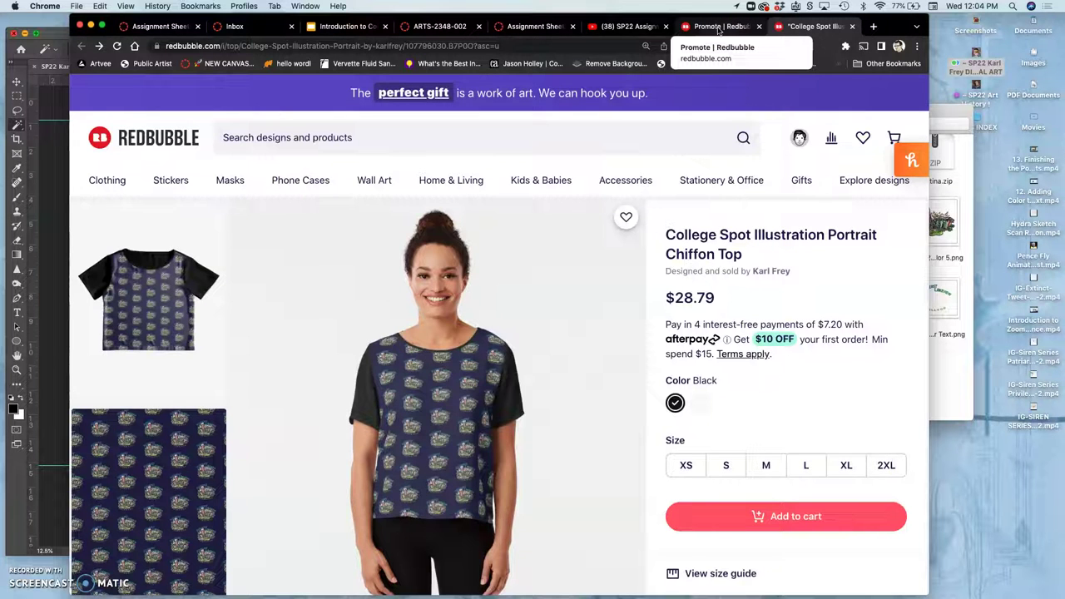
pyautogui.moveTo(545, 174)
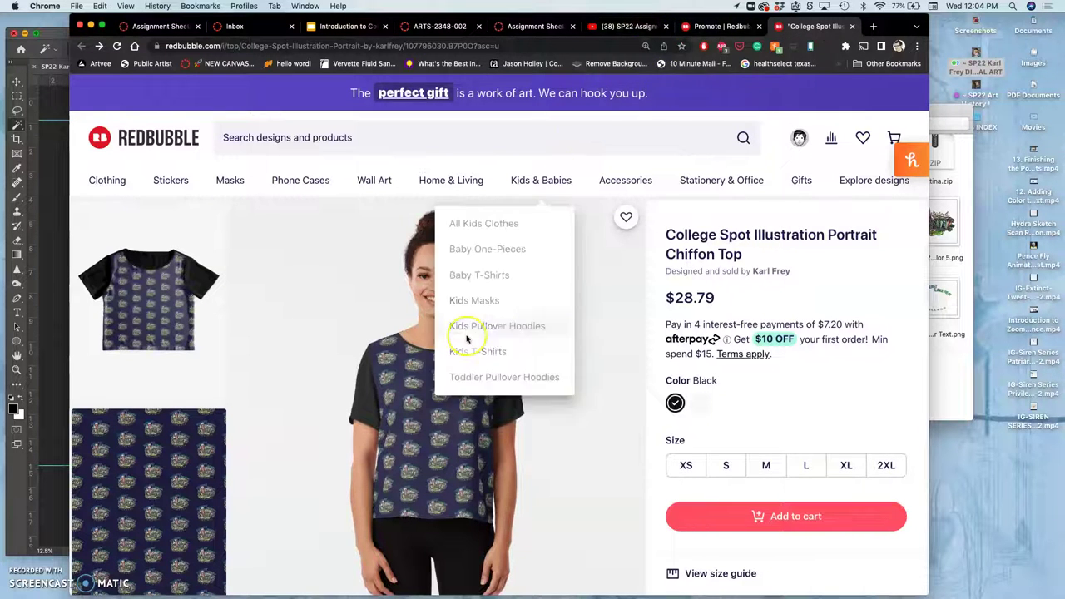
pyautogui.scroll(-15, 467, 339)
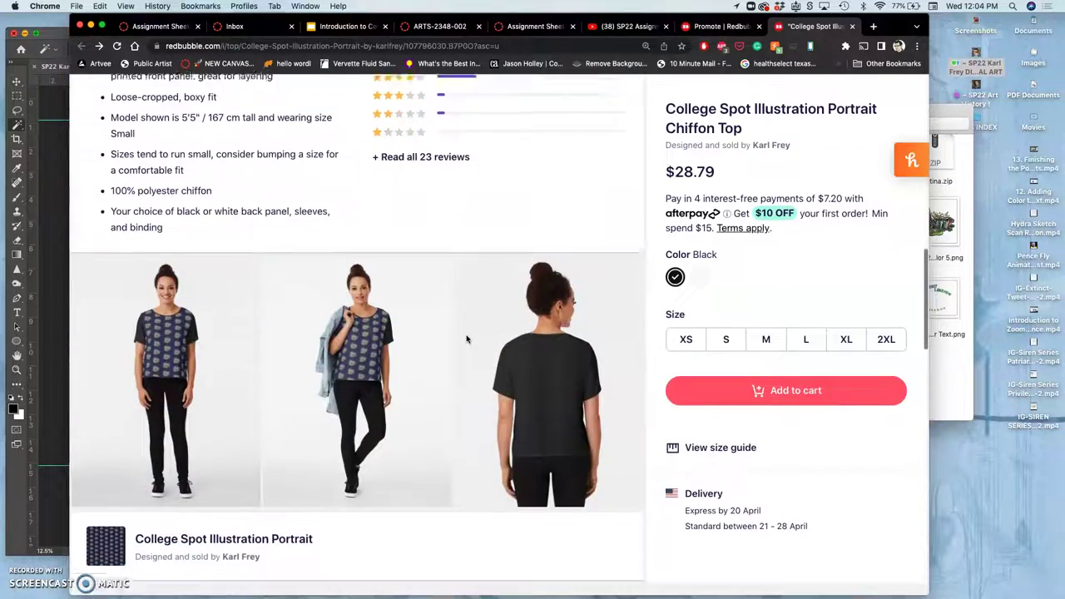
pyautogui.scroll(6, 467, 341)
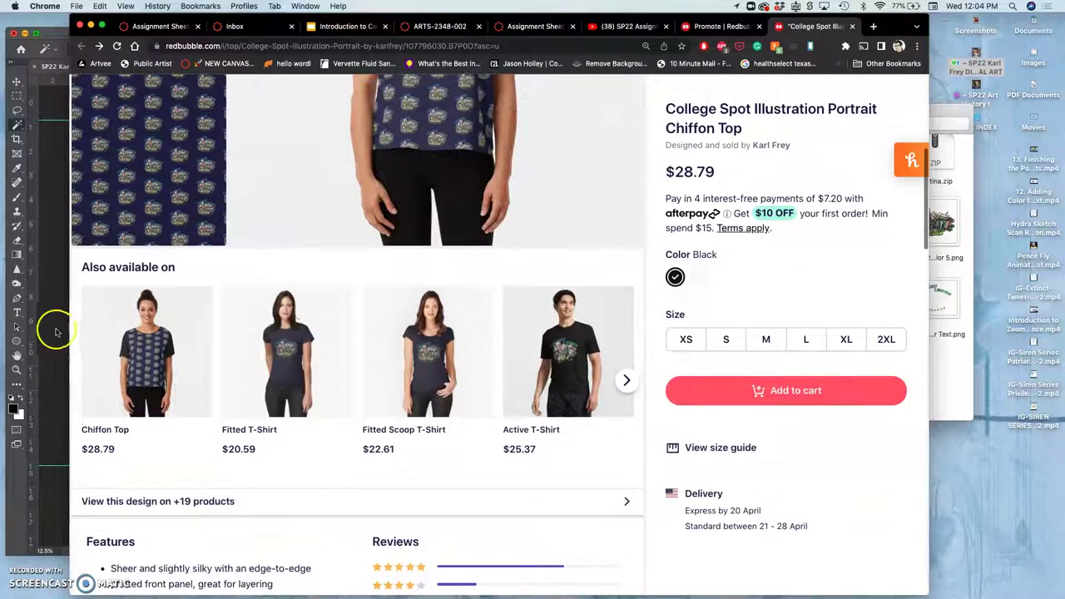
# In Photoshop, show the argyle, BLANK WHITE, Screen Shot, Layer 6, Layer 2 and Layer 2 copy 2 layers
pyautogui.click(55, 331)
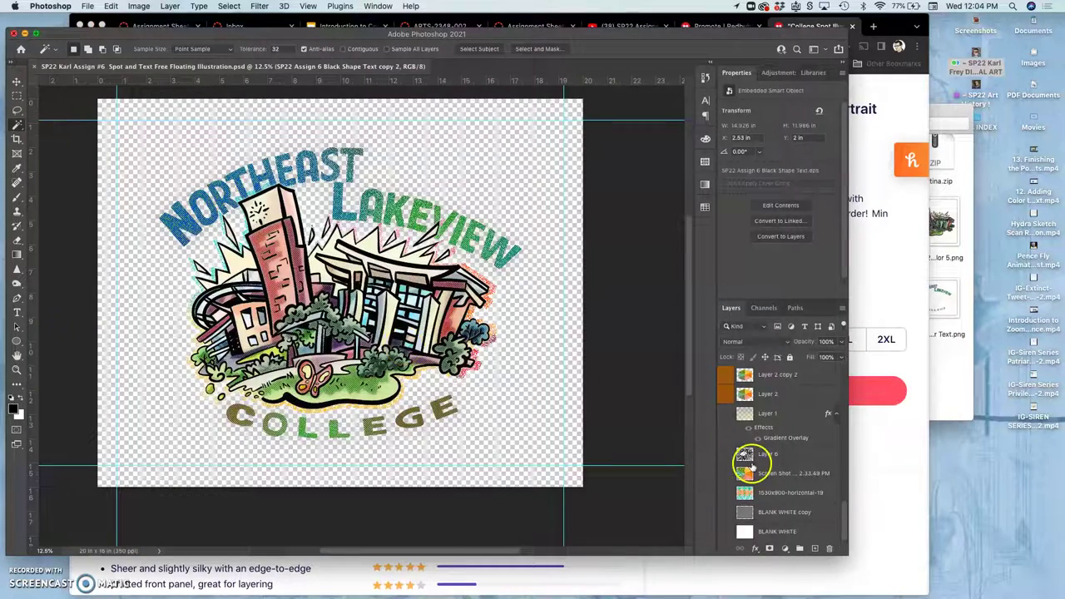
pyautogui.click(725, 493)
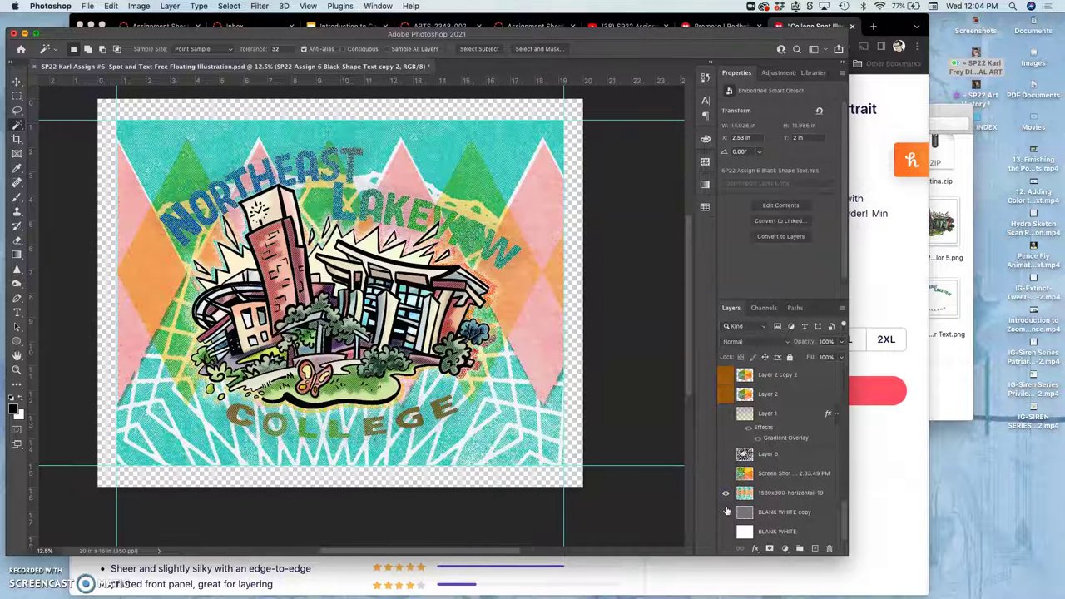
pyautogui.click(726, 533)
pyautogui.click(725, 471)
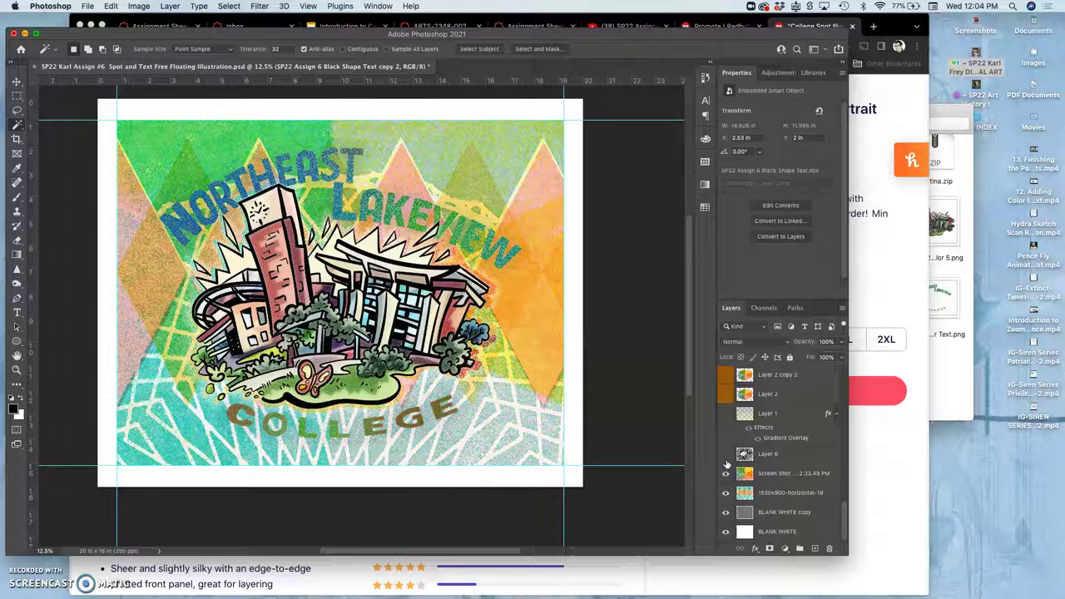
pyautogui.click(726, 454)
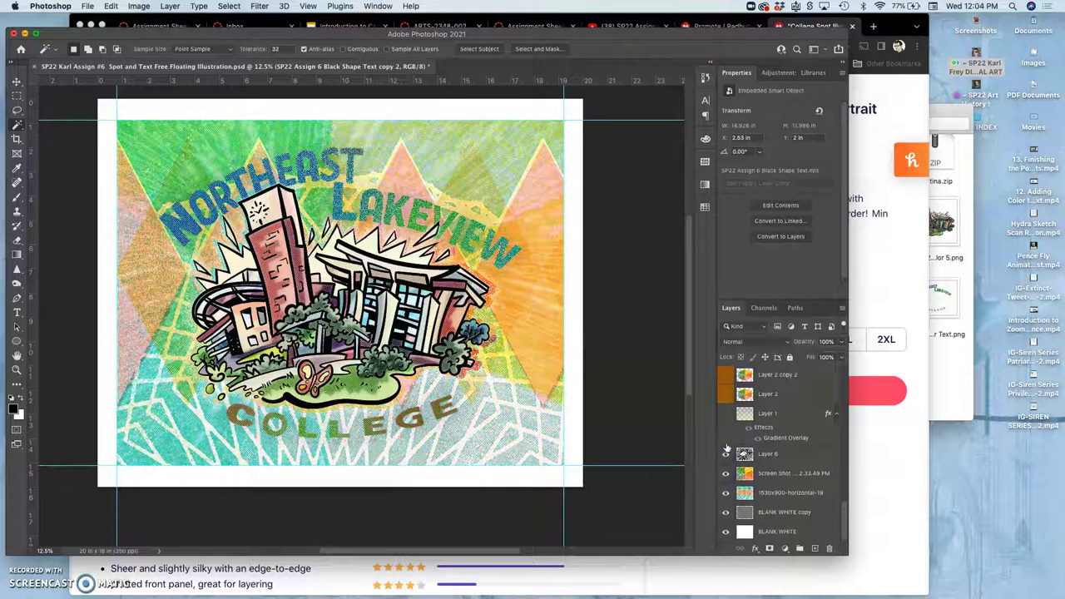
pyautogui.click(725, 396)
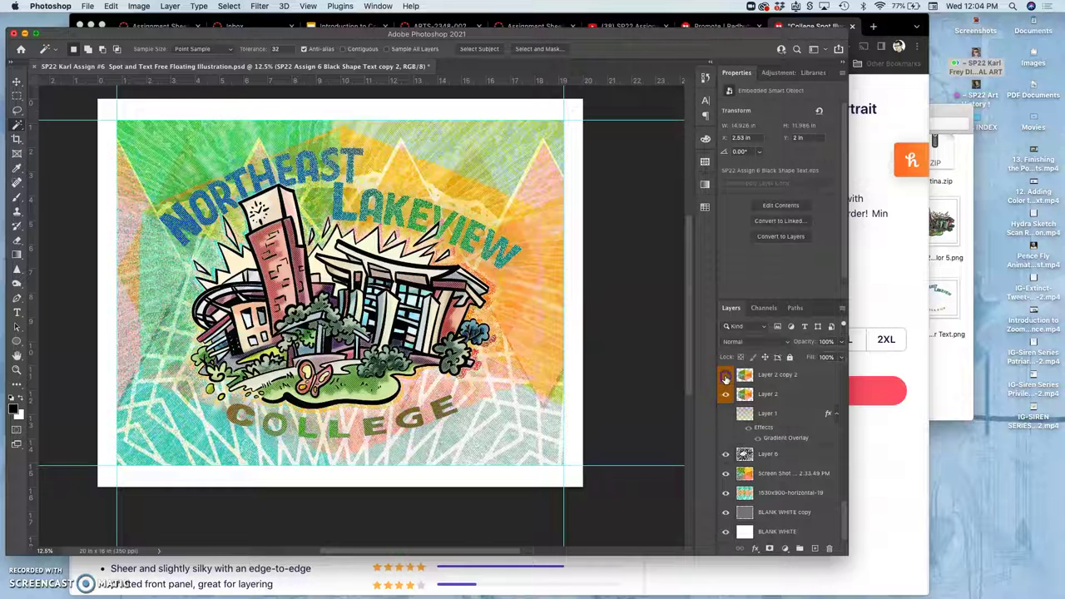
pyautogui.click(725, 376)
pyautogui.scroll(3, 718, 433)
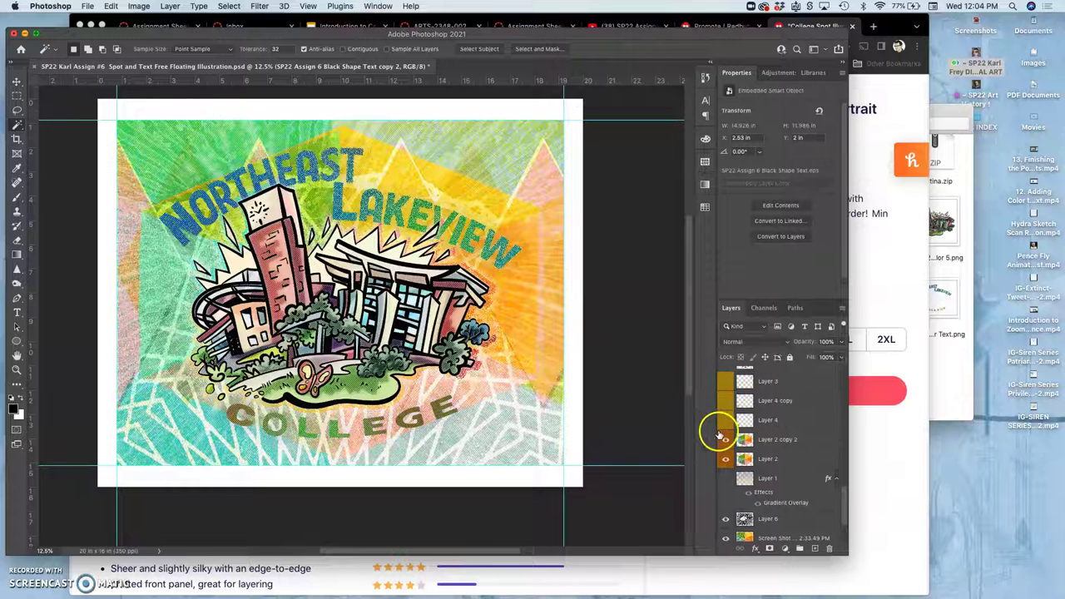